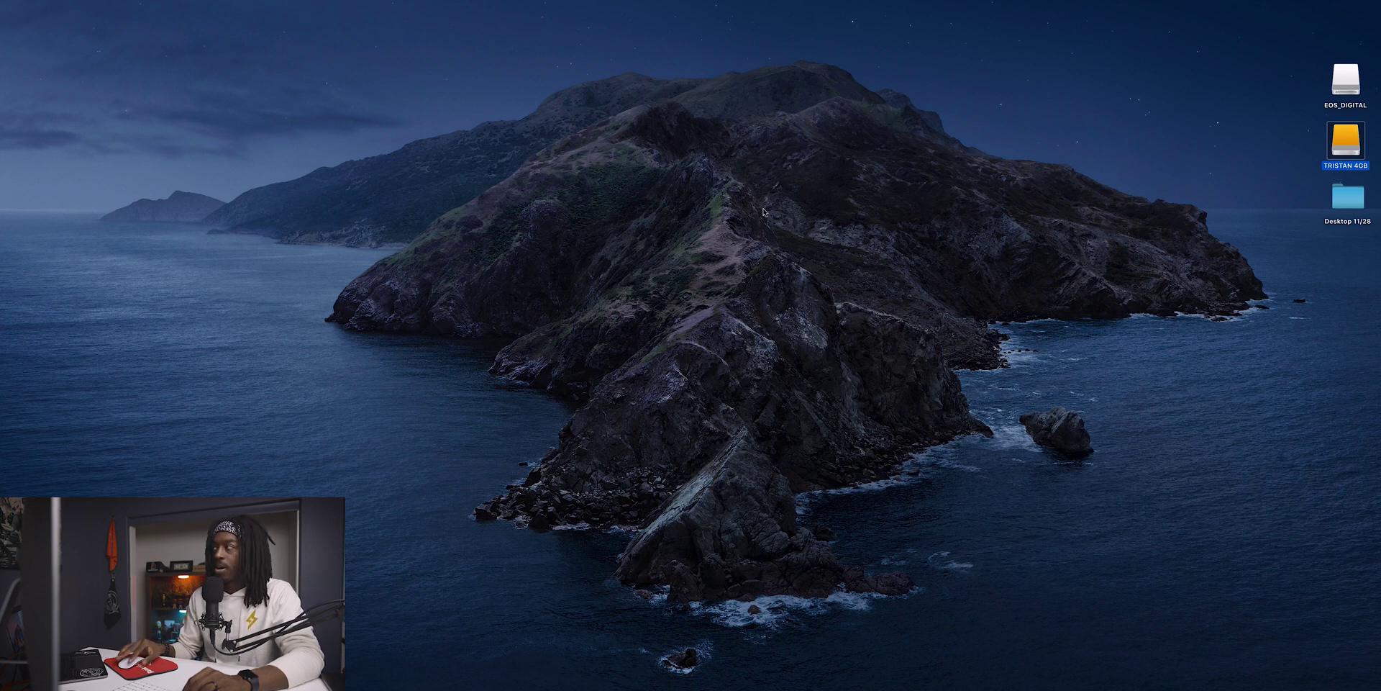
- Open the TRISTAN 4GB drive from the desktop in Finder
{"action": "double_click", "coordinate": [1344, 145]}
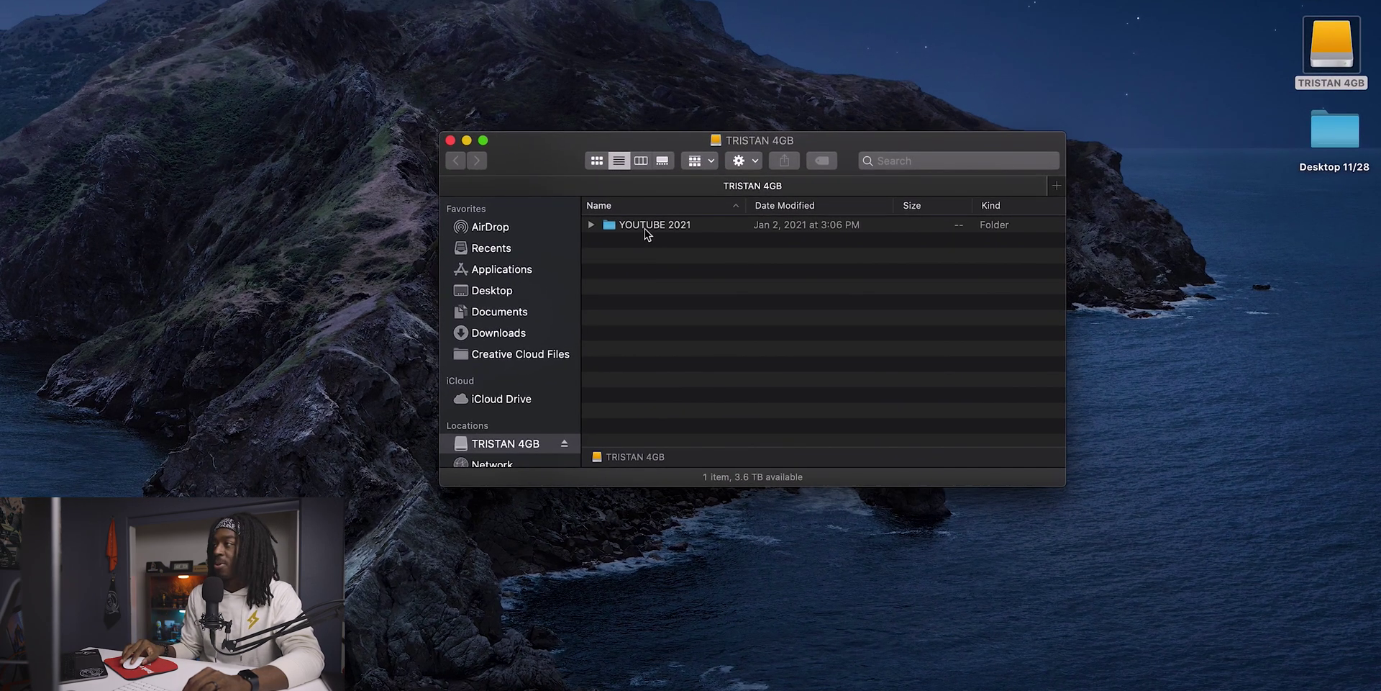
- Open the YOUTUBE 2021 folder, briefly checking inside 2_ARCHIVE
{"action": "double_click", "coordinate": [645, 227]}
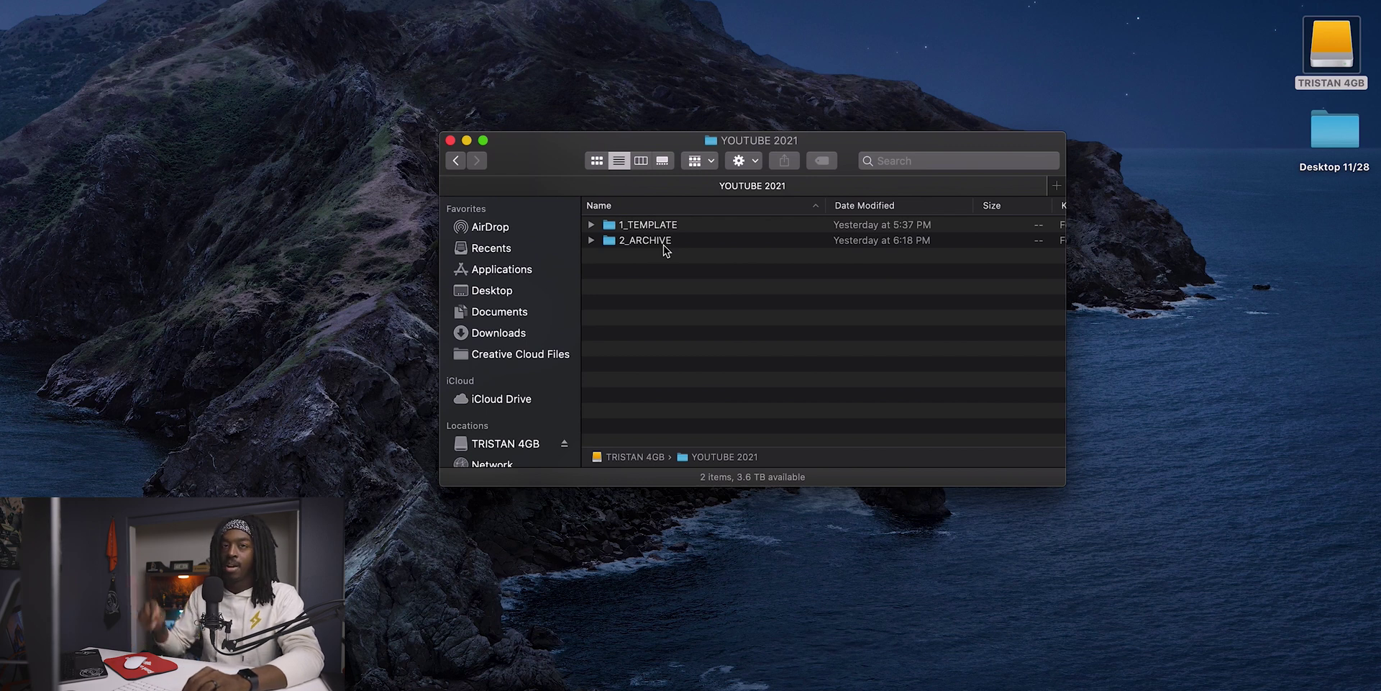
{"action": "double_click", "coordinate": [664, 245]}
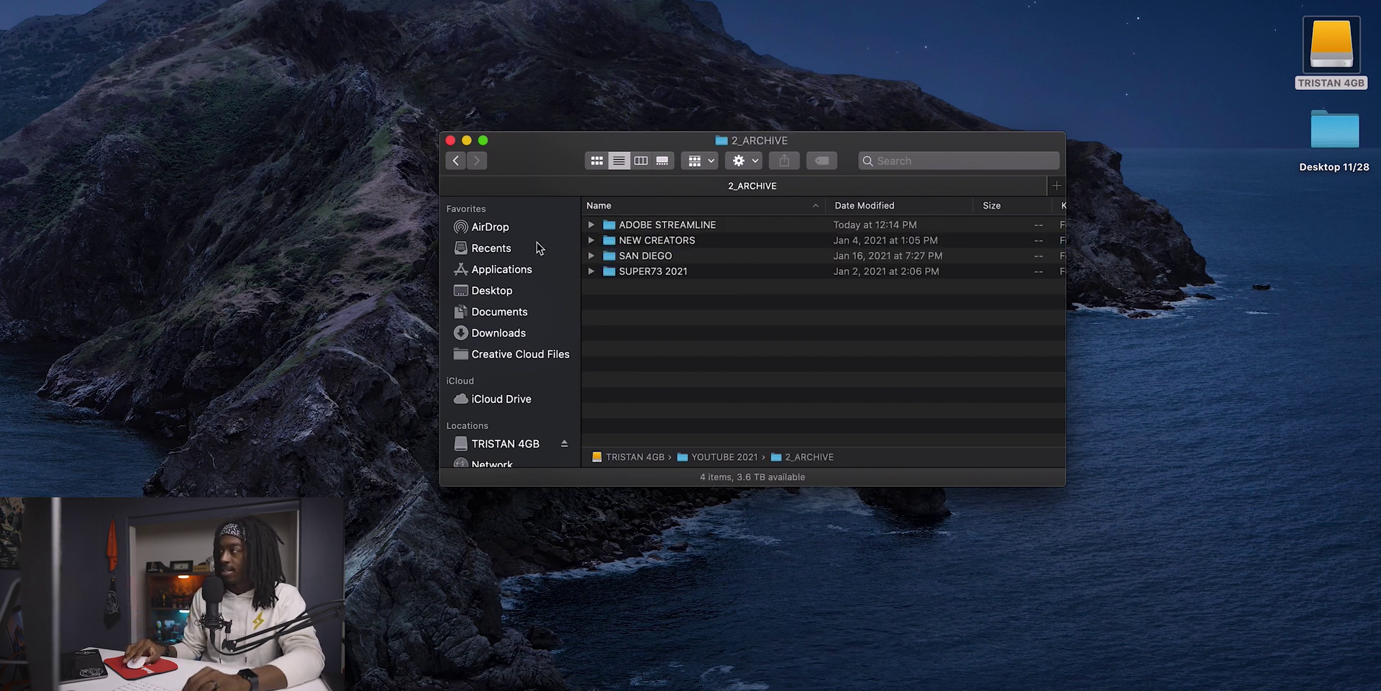
{"action": "left_click", "coordinate": [456, 160]}
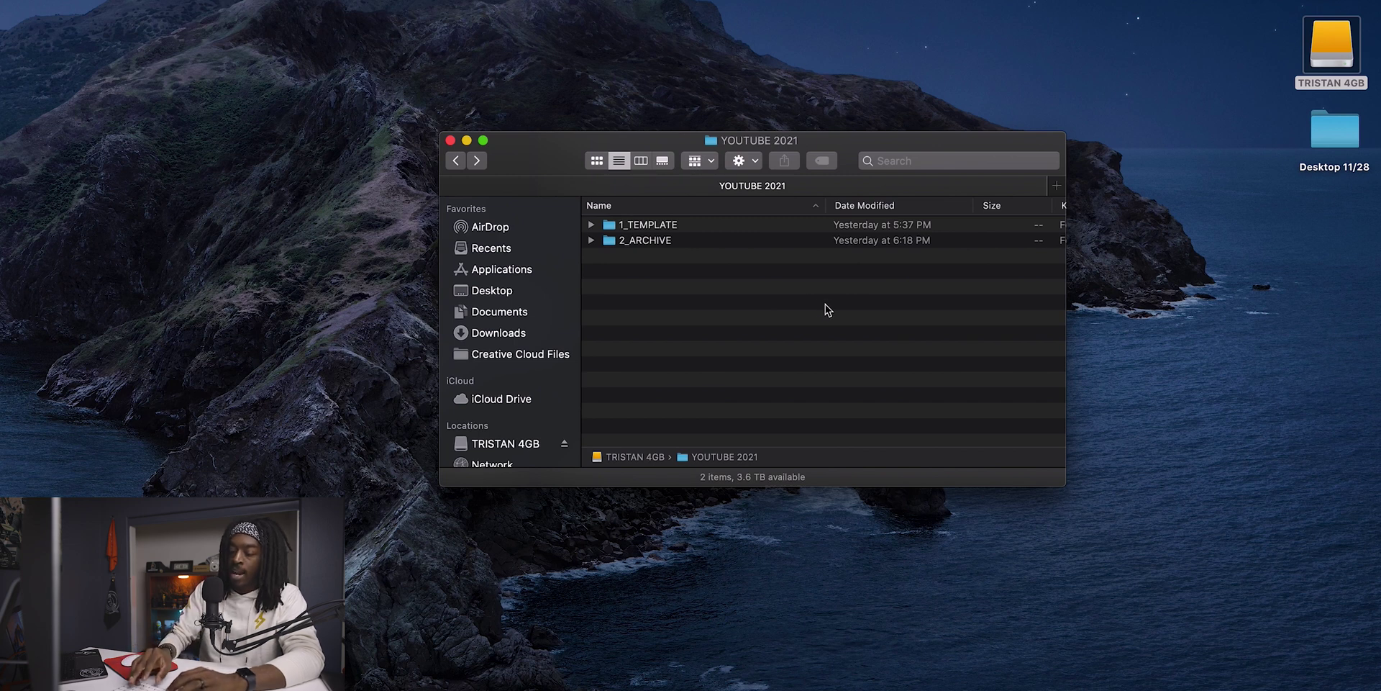
- Create a new folder named SUPER73 in YOUTUBE 2021 and open 1_TEMPLATE
{"action": "key", "text": "super+shift+n"}
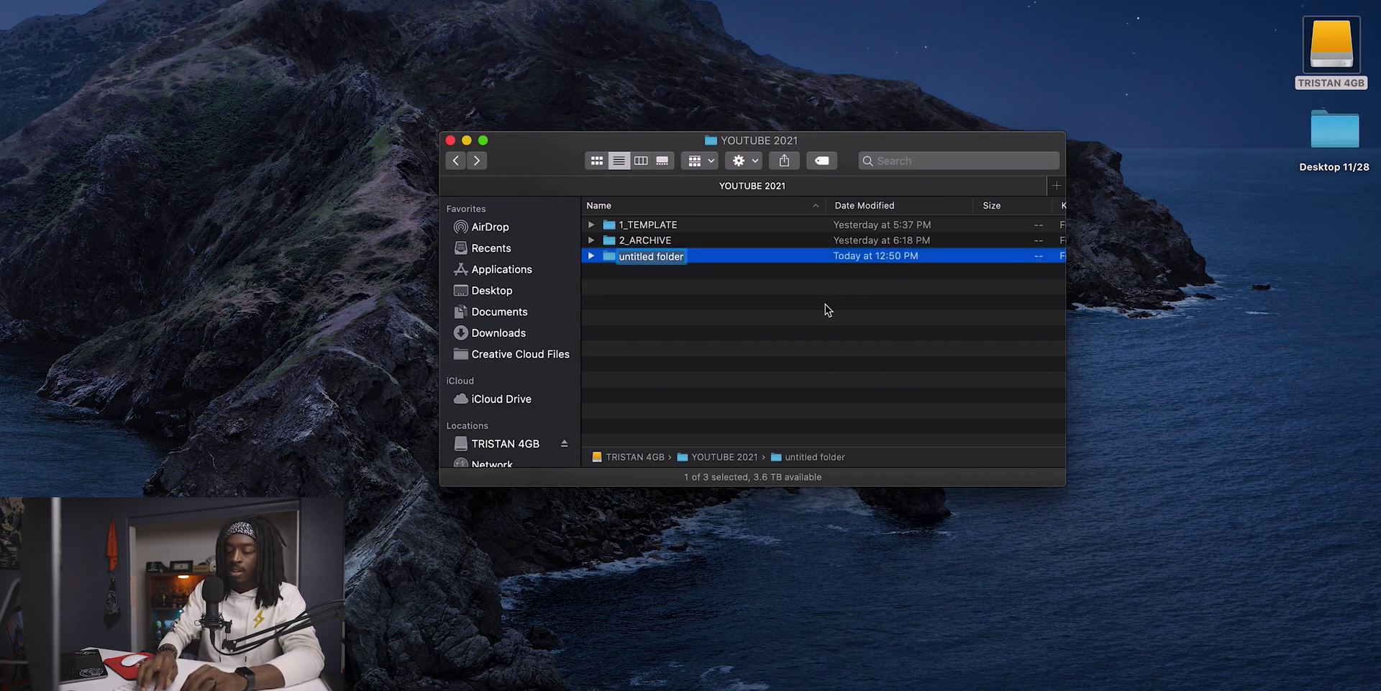
{"action": "type", "text": "SUPER73"}
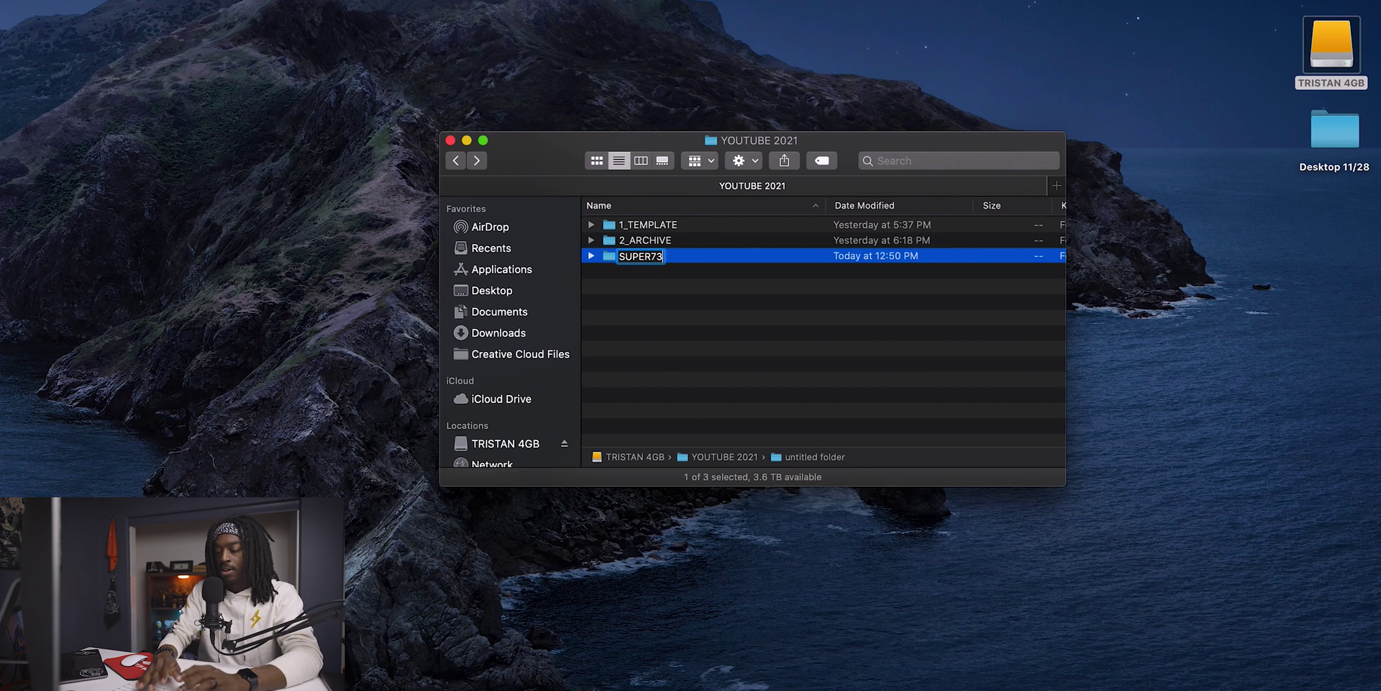
{"action": "key", "text": "Return"}
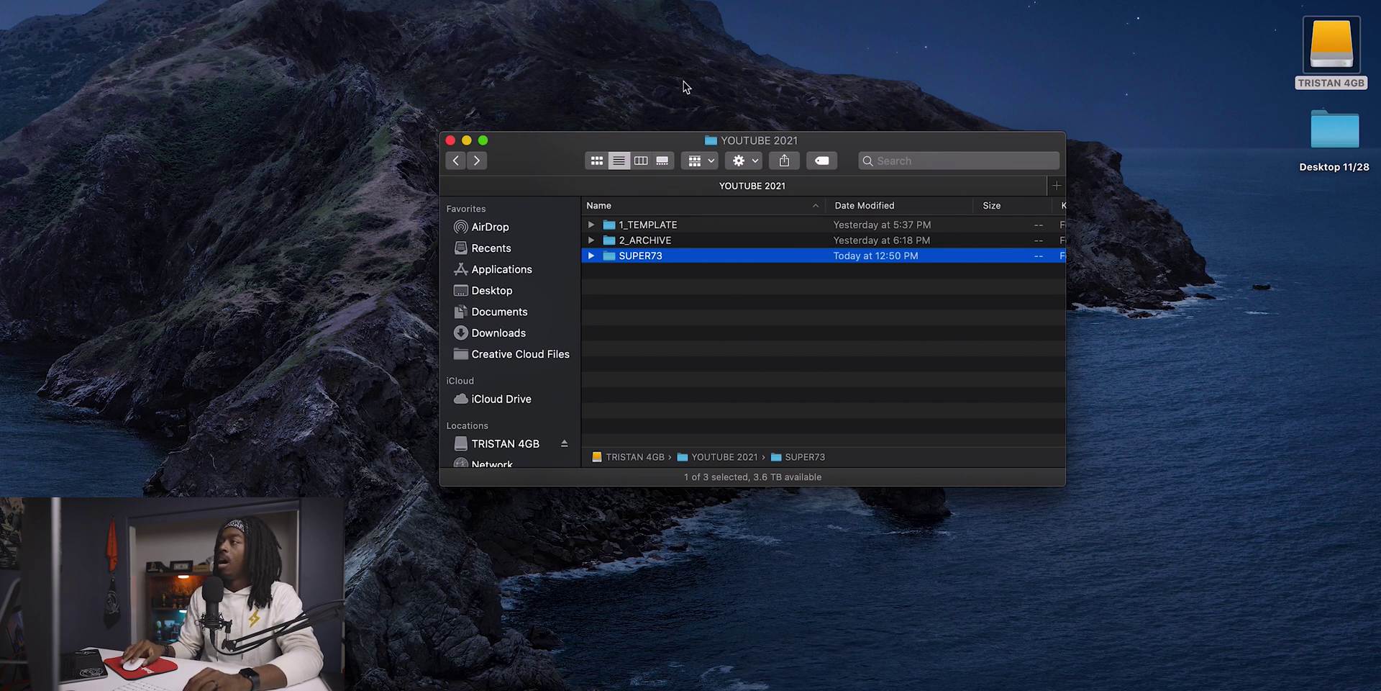
{"action": "double_click", "coordinate": [650, 227]}
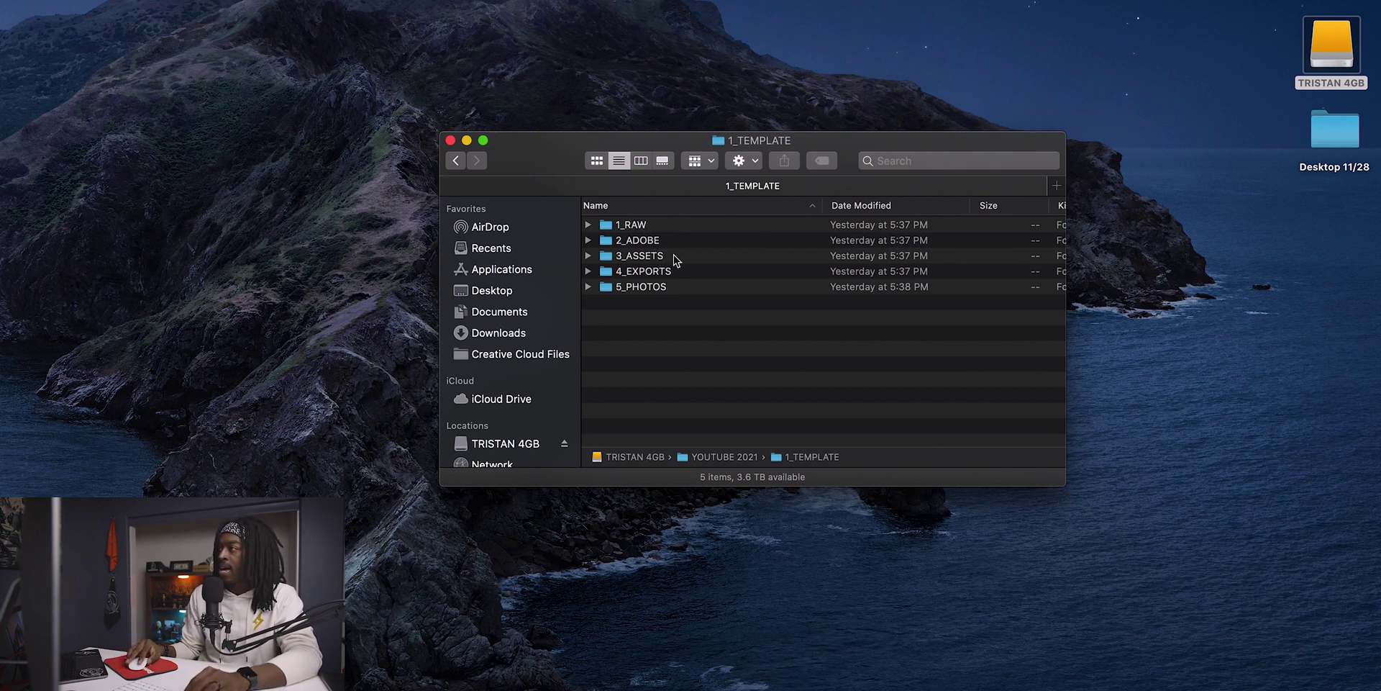
- In 1_TEMPLATE, check the 3_ASSETS folder, then select all five template folders
{"action": "double_click", "coordinate": [654, 259]}
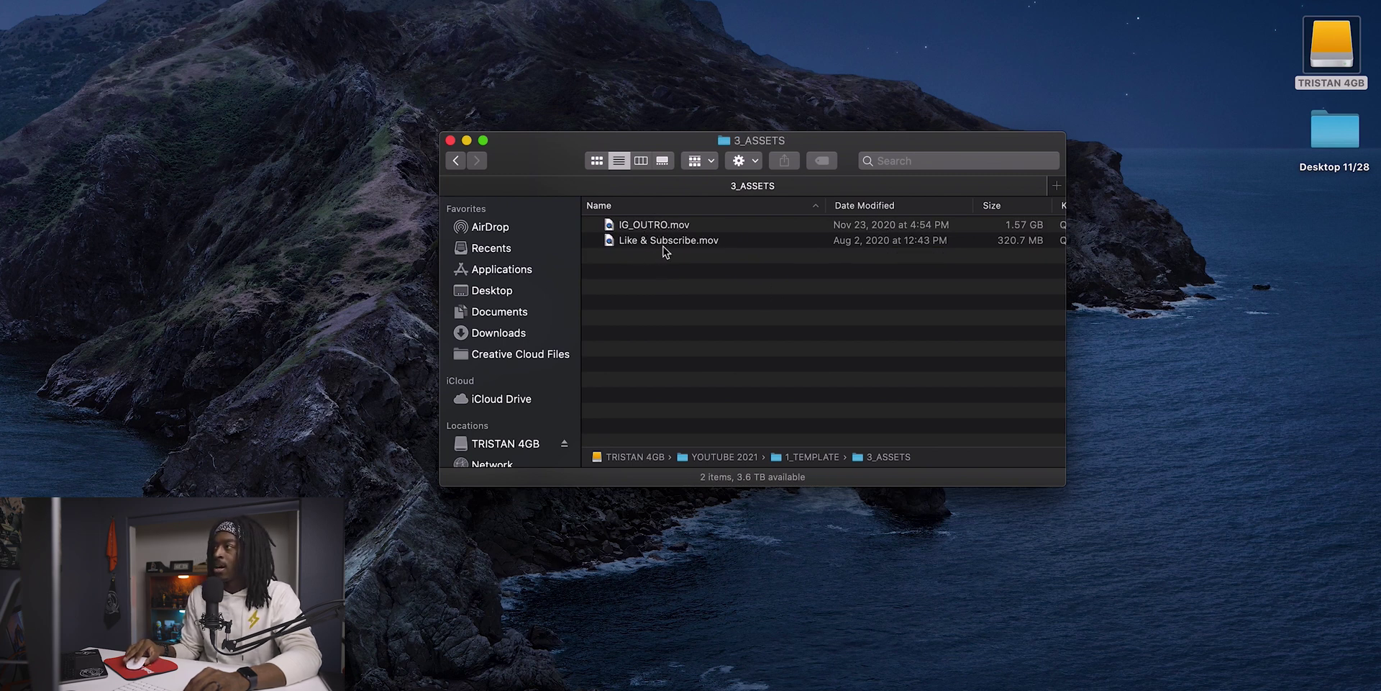
{"action": "left_click", "coordinate": [457, 162]}
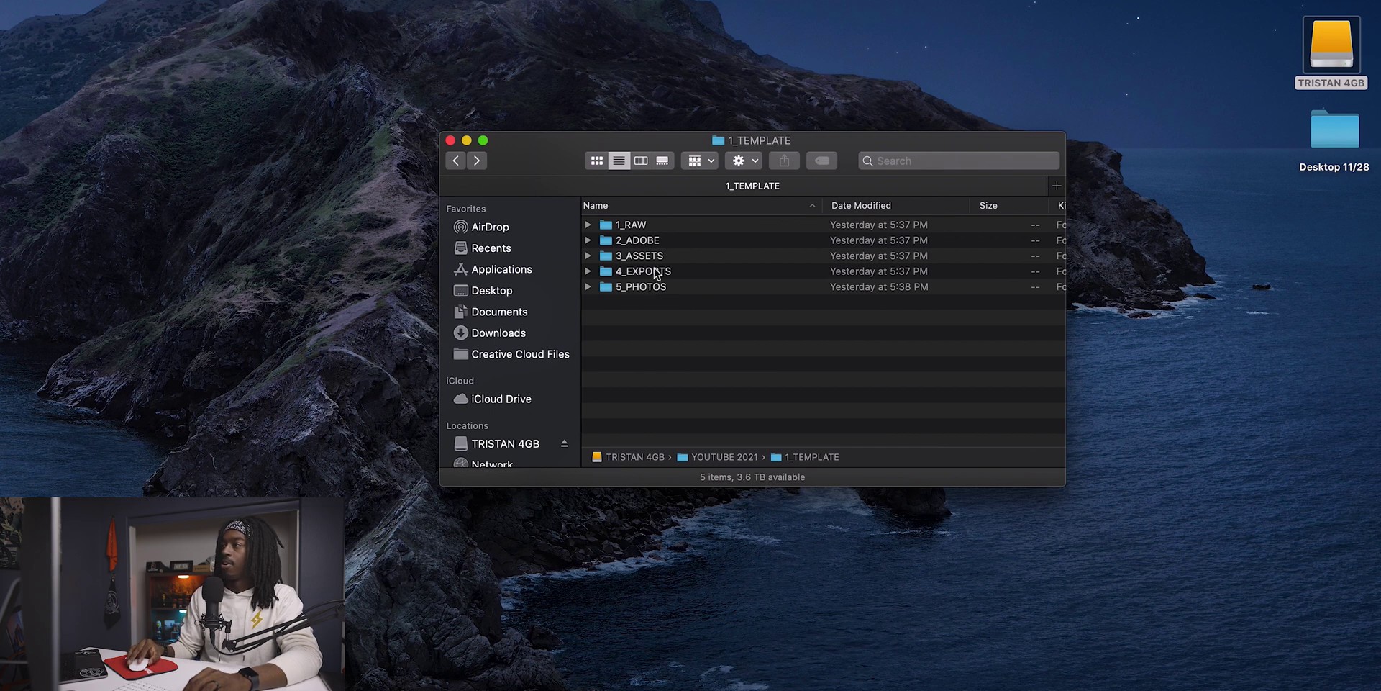
{"action": "left_click_drag", "start_coordinate": [687, 348], "coordinate": [665, 210]}
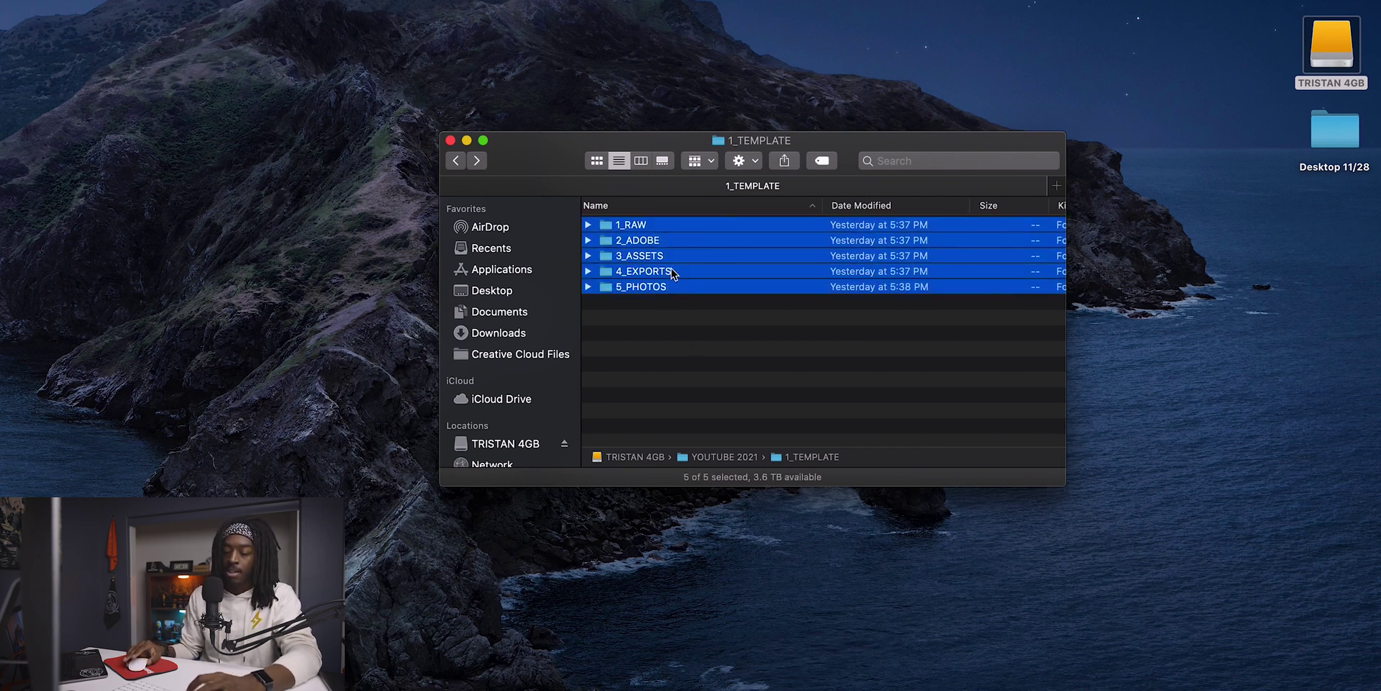
- Paste the five template folders into the empty SUPER73 folder and open its 1_RAW
{"action": "left_click", "coordinate": [462, 162]}
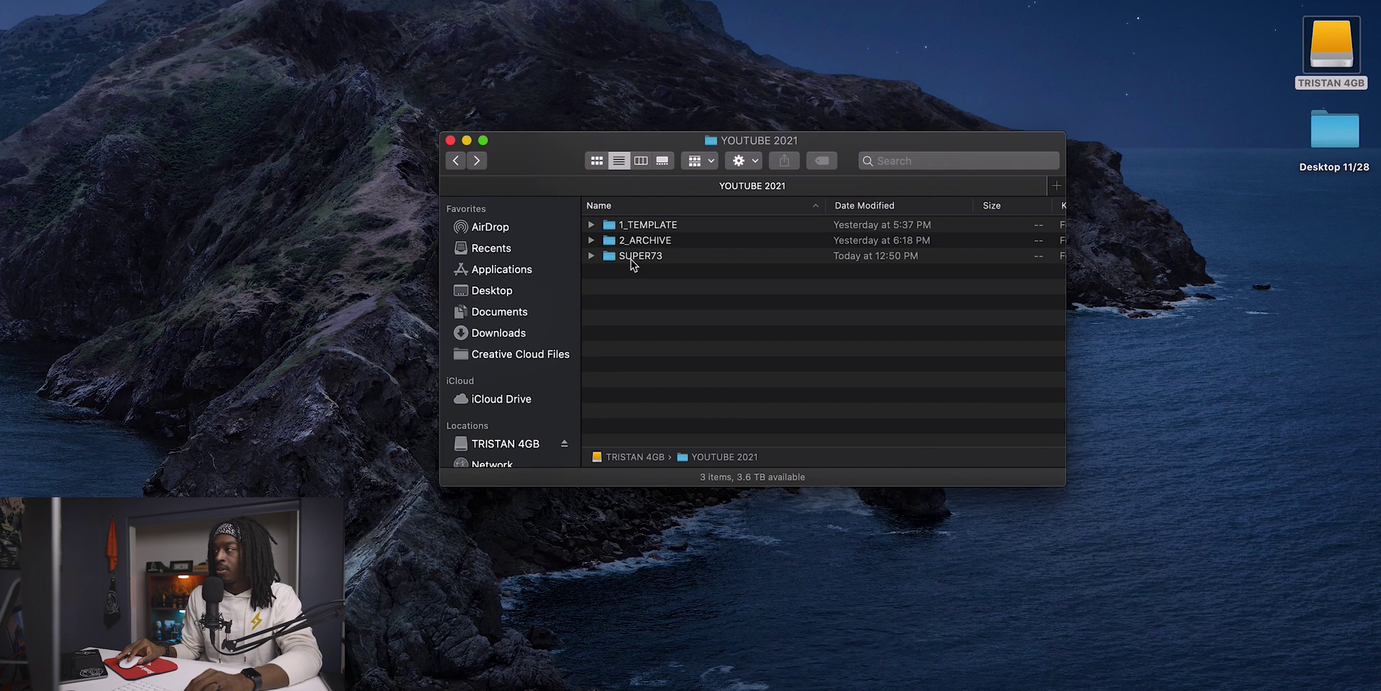
{"action": "double_click", "coordinate": [631, 259]}
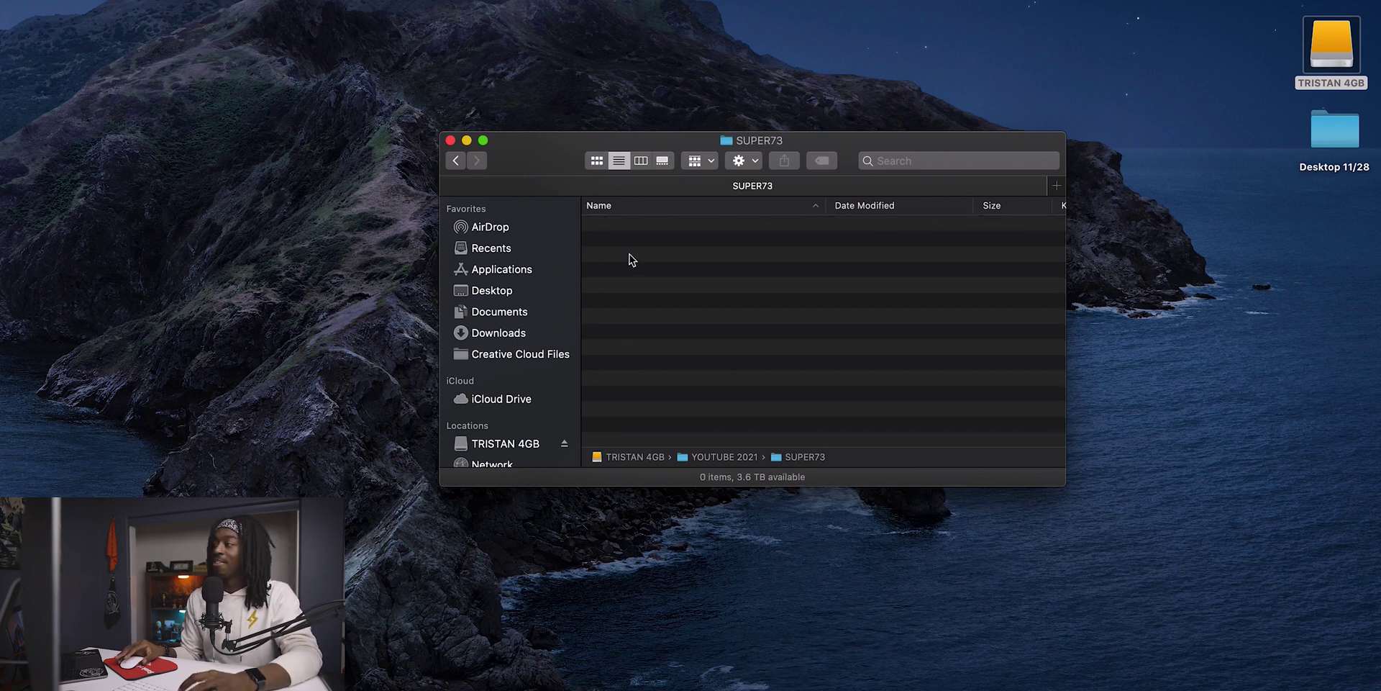
{"action": "key", "text": "super+v"}
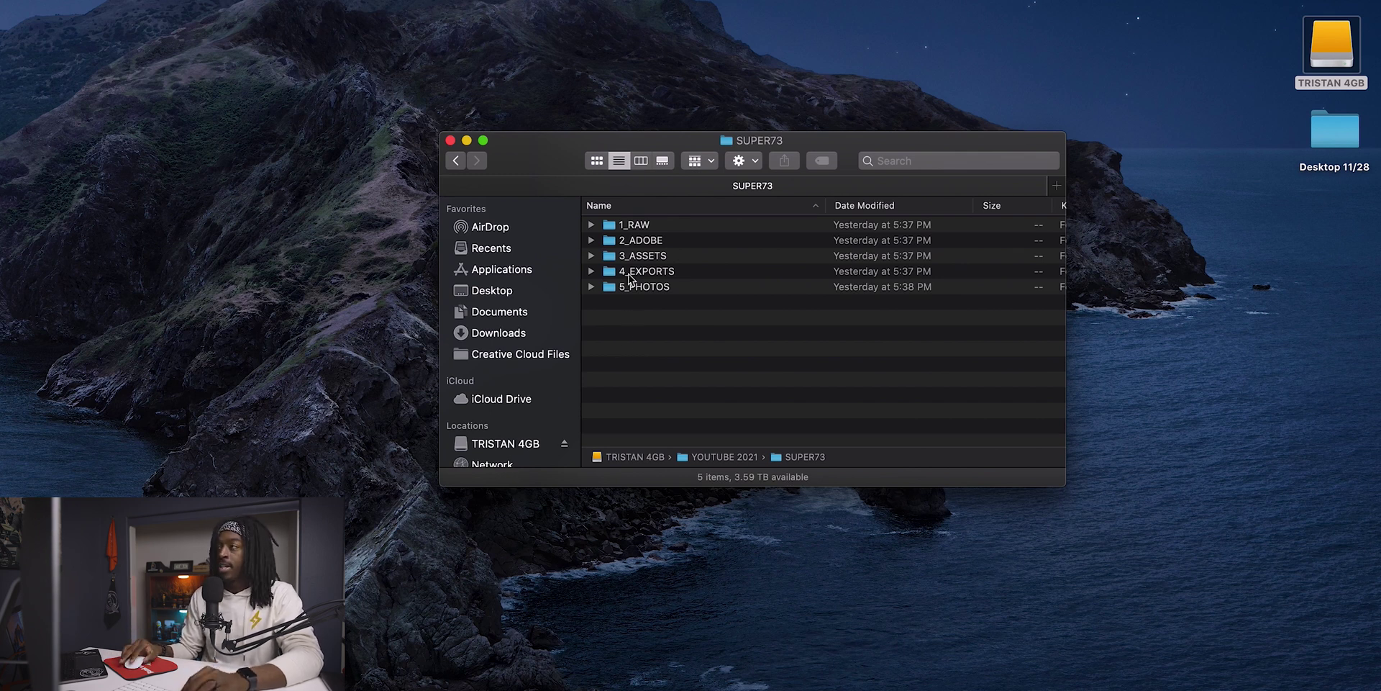
{"action": "double_click", "coordinate": [634, 226]}
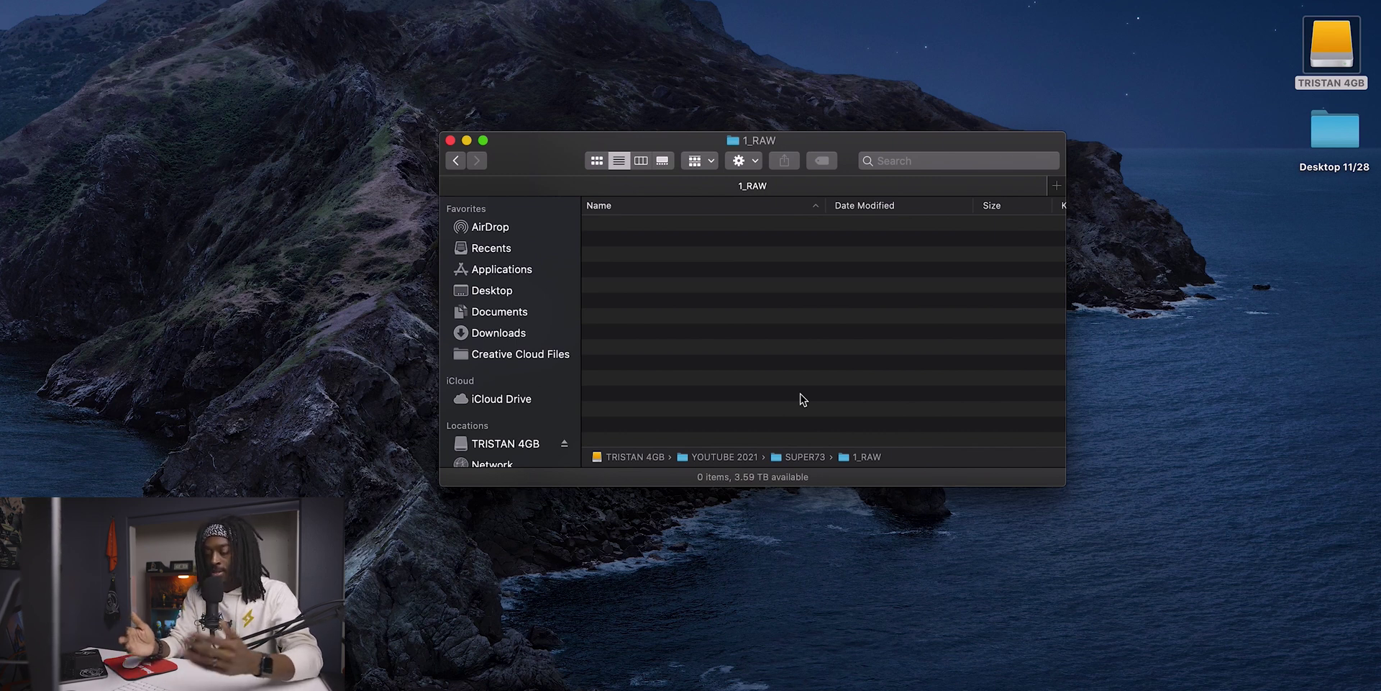
- Create EOS R6 and HERO9 folders inside 1_RAW
{"action": "key", "text": "shift+super+n"}
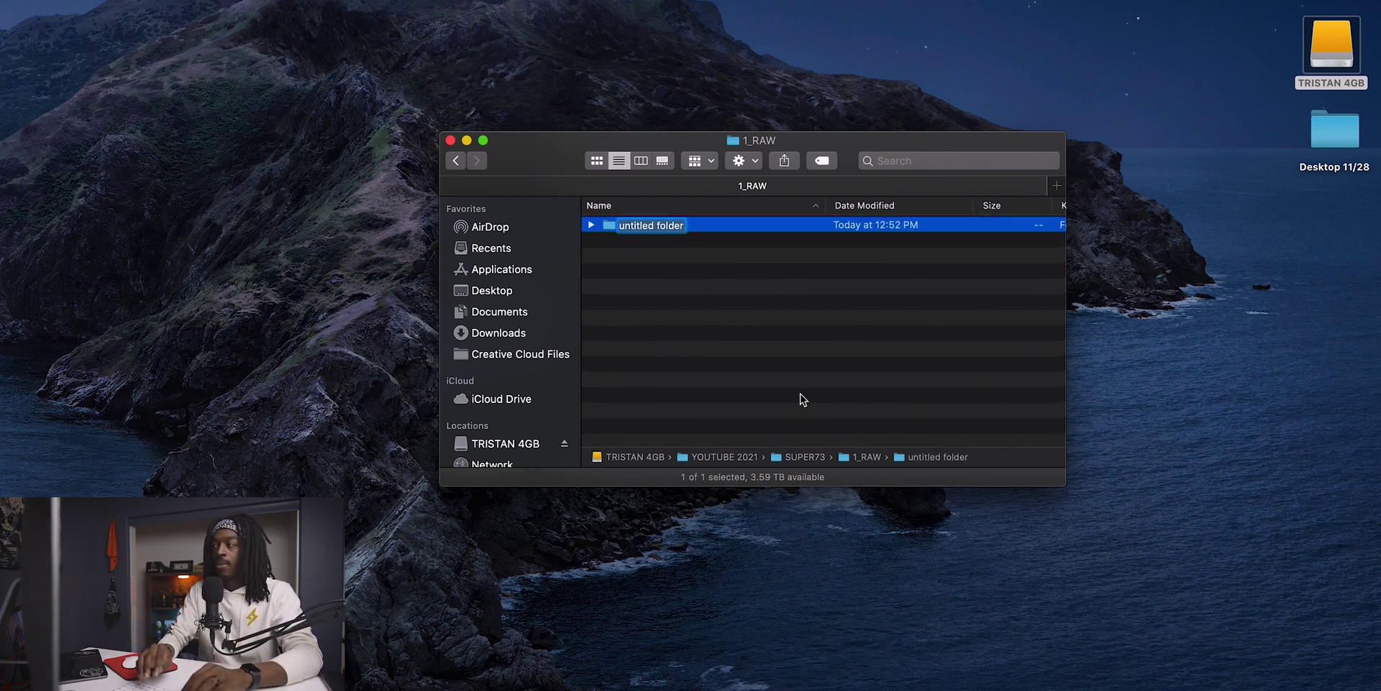
{"action": "type", "text": "E"}
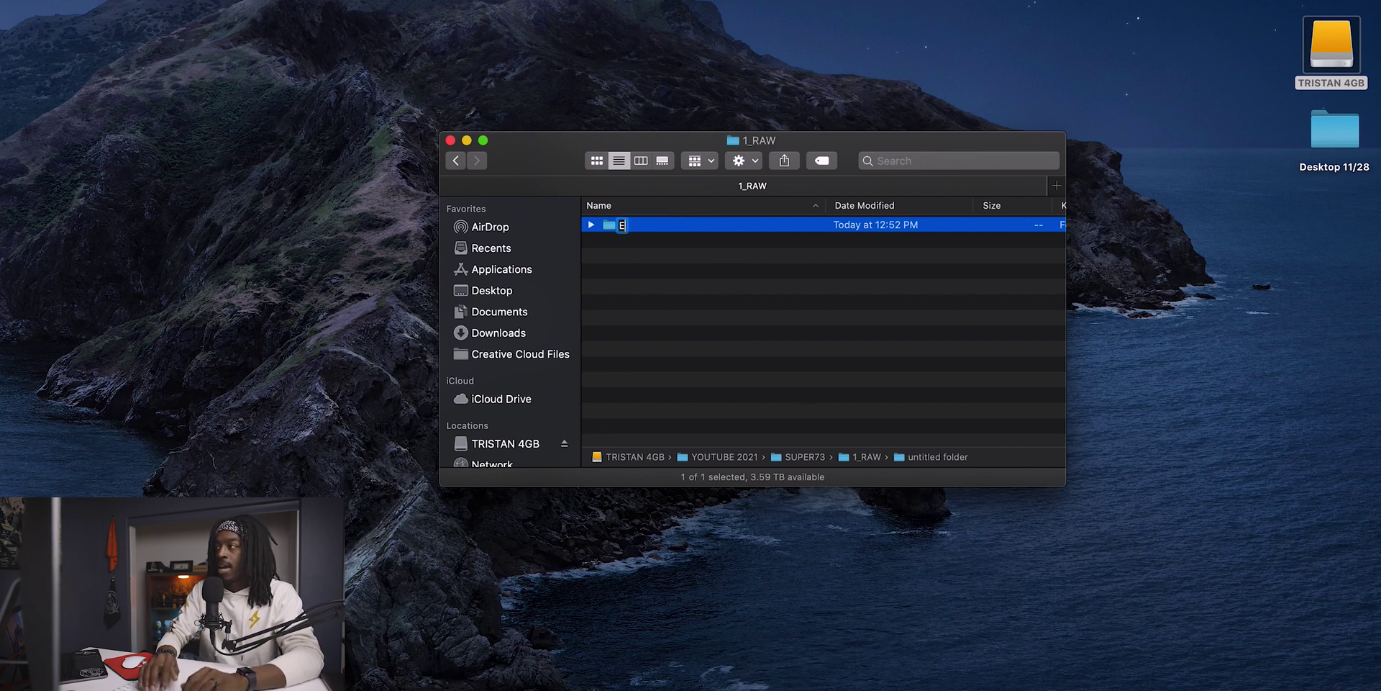
{"action": "type", "text": "OS R6"}
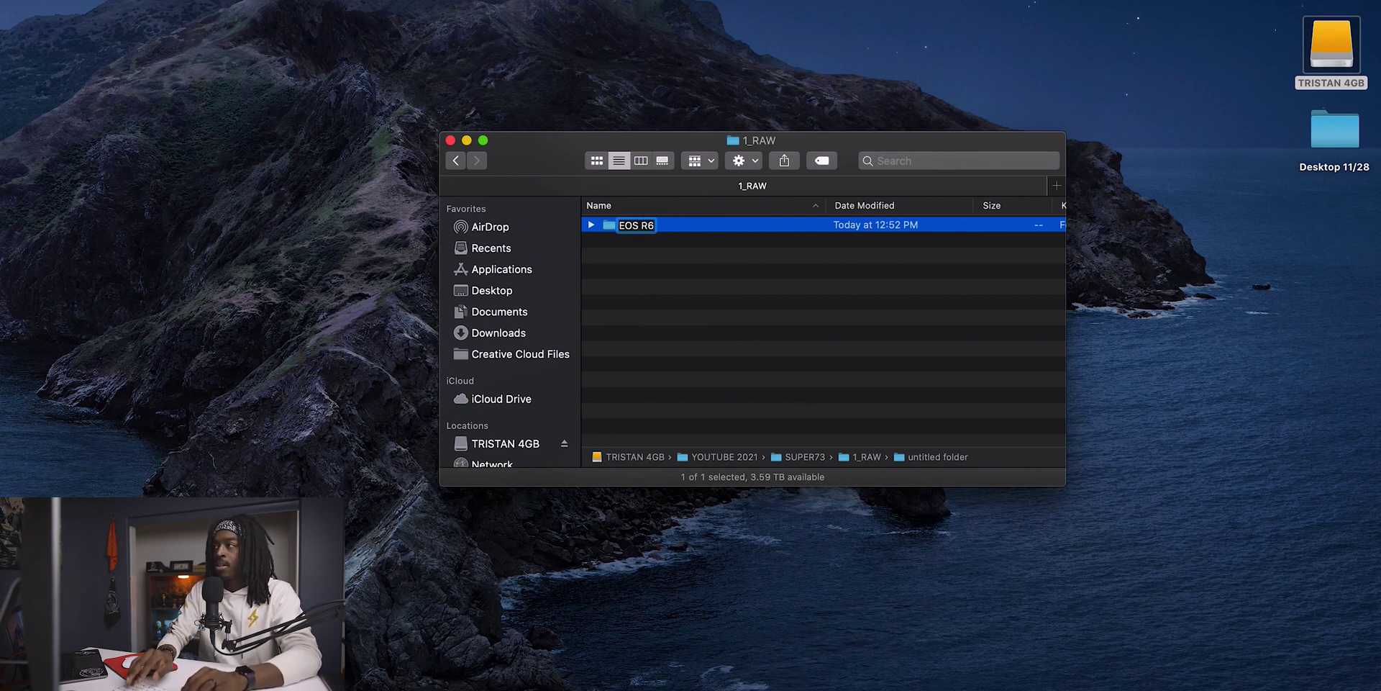
{"action": "key", "text": "Return"}
{"action": "key", "text": "shift+super+n"}
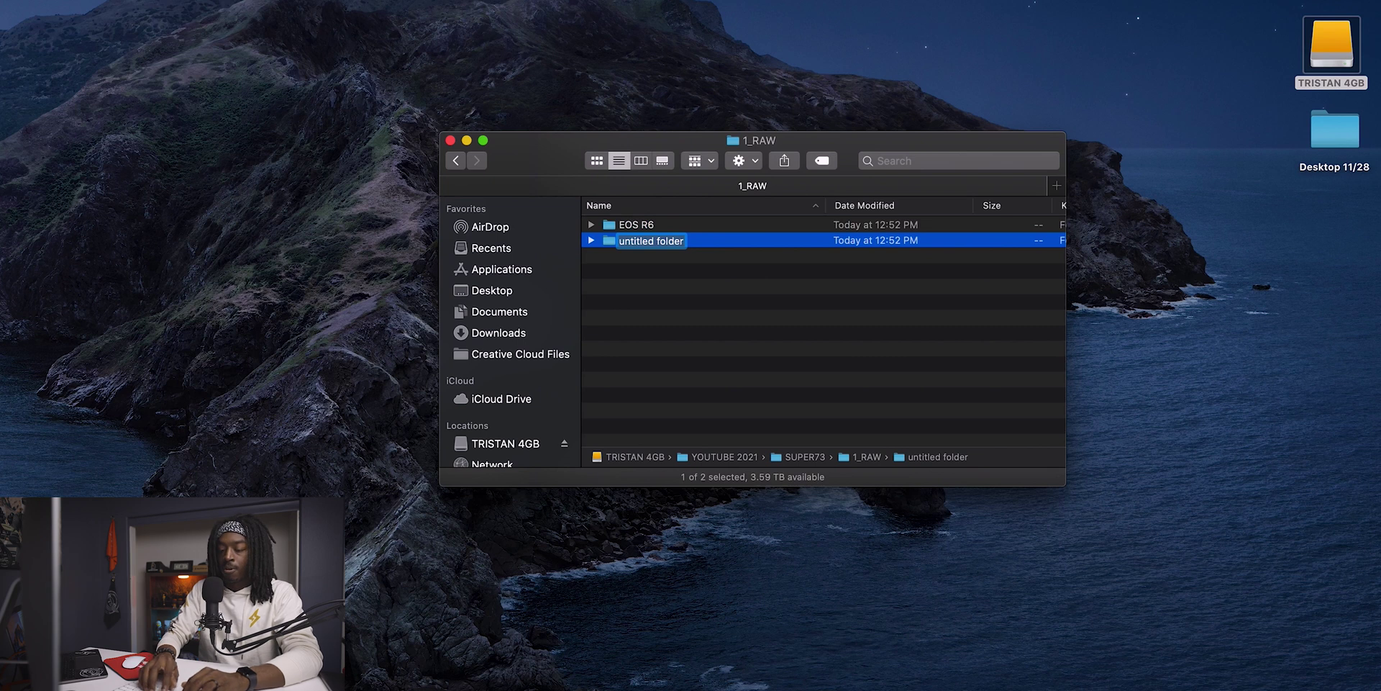
{"action": "type", "text": "HERO9"}
{"action": "key", "text": "Return"}
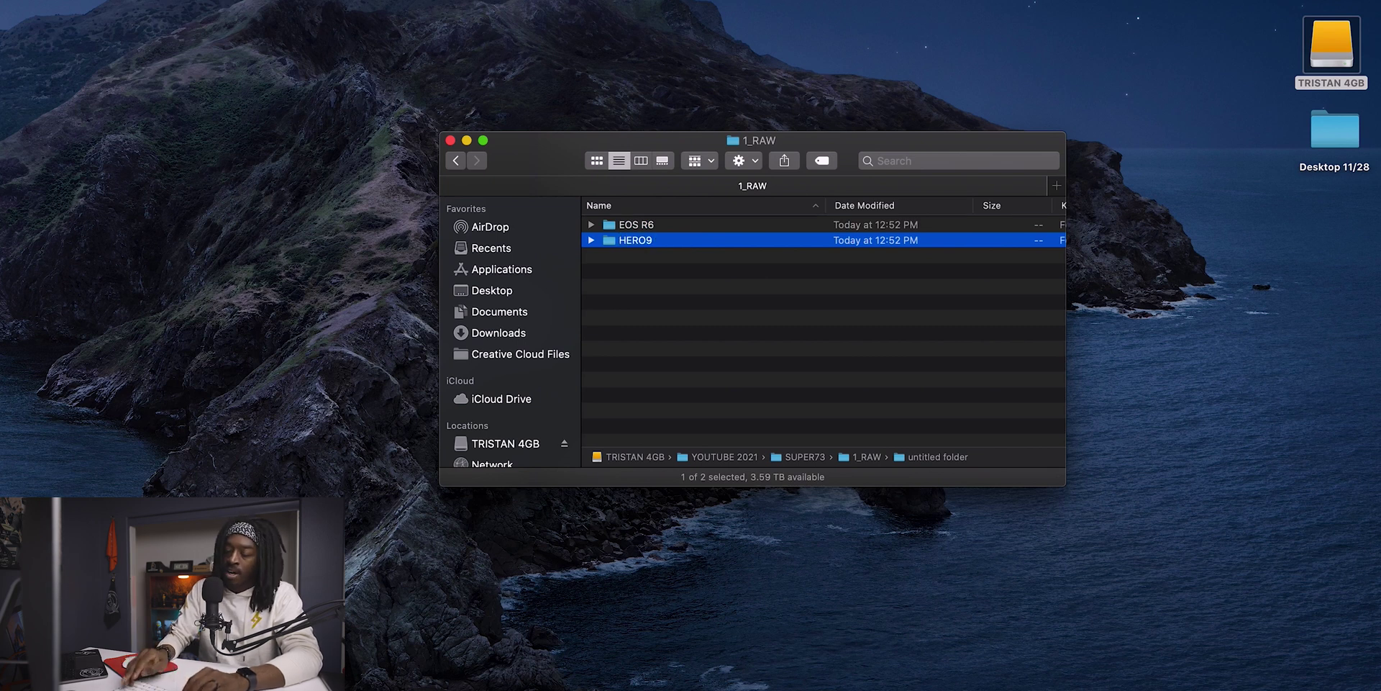
- Add HERO7 and AIR2 folders to 1_RAW, then open the EOS R6 folder
{"action": "key", "text": "shift+super+n"}
{"action": "type", "text": "HE"}
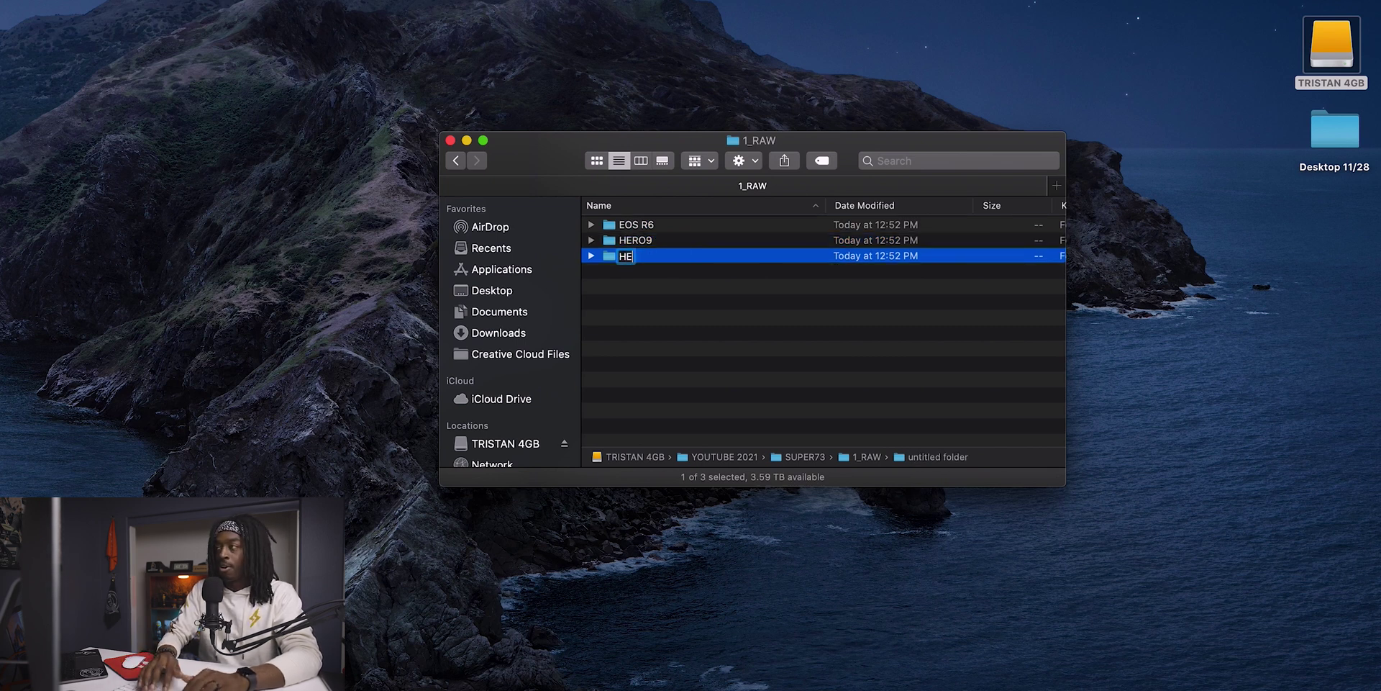
{"action": "type", "text": "RO7"}
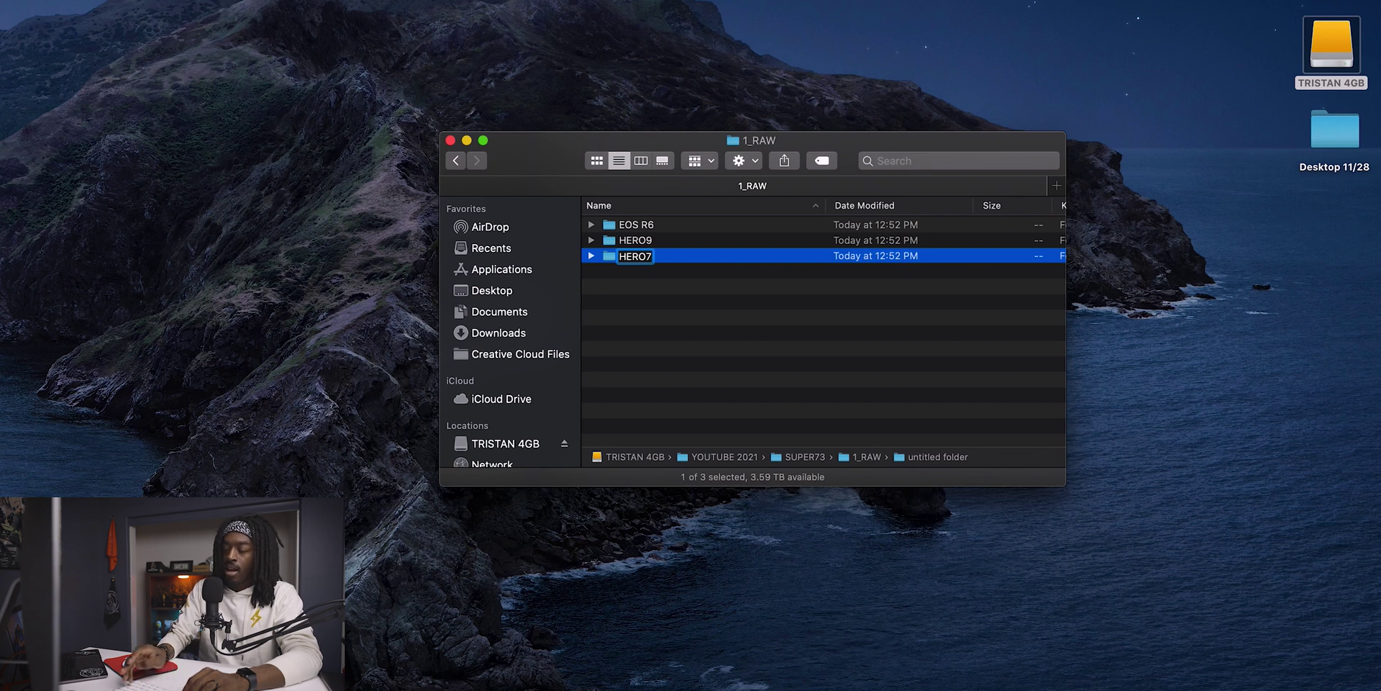
{"action": "key", "text": "Return"}
{"action": "key", "text": "shift+super+n"}
{"action": "type", "text": "AI"}
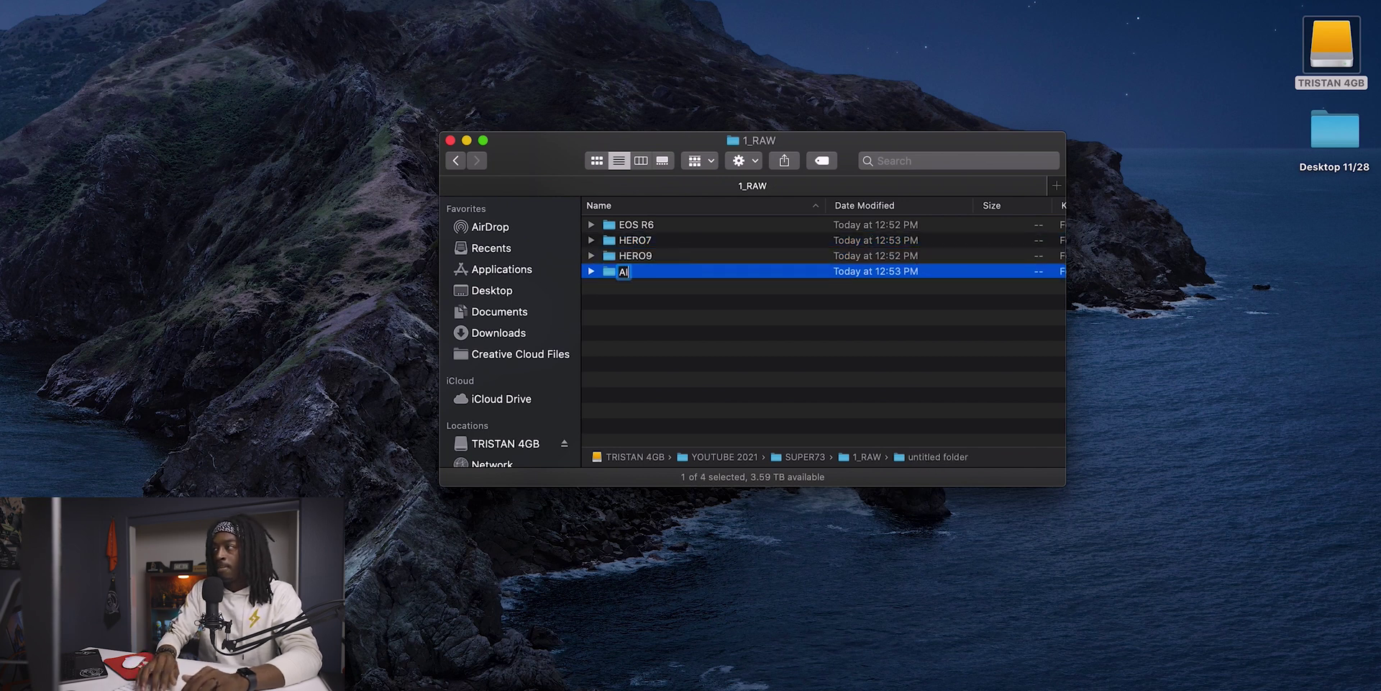
{"action": "type", "text": "R2"}
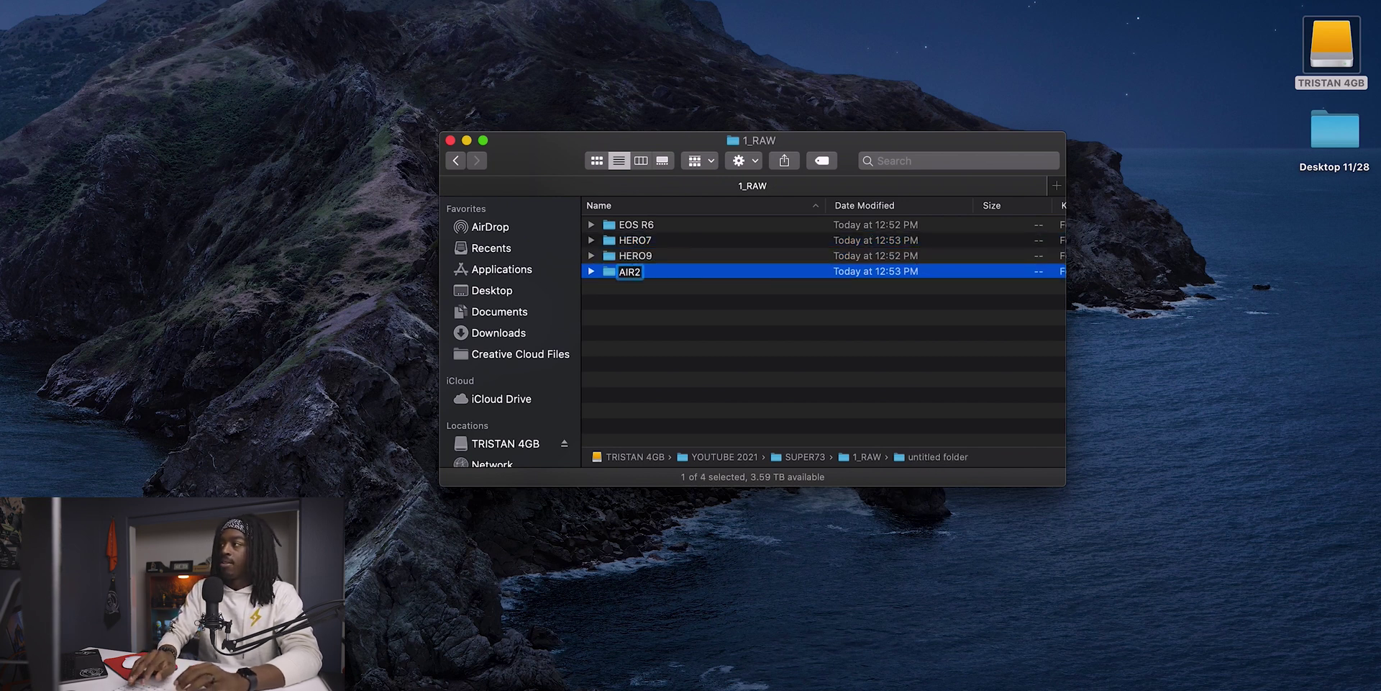
{"action": "key", "text": "Return"}
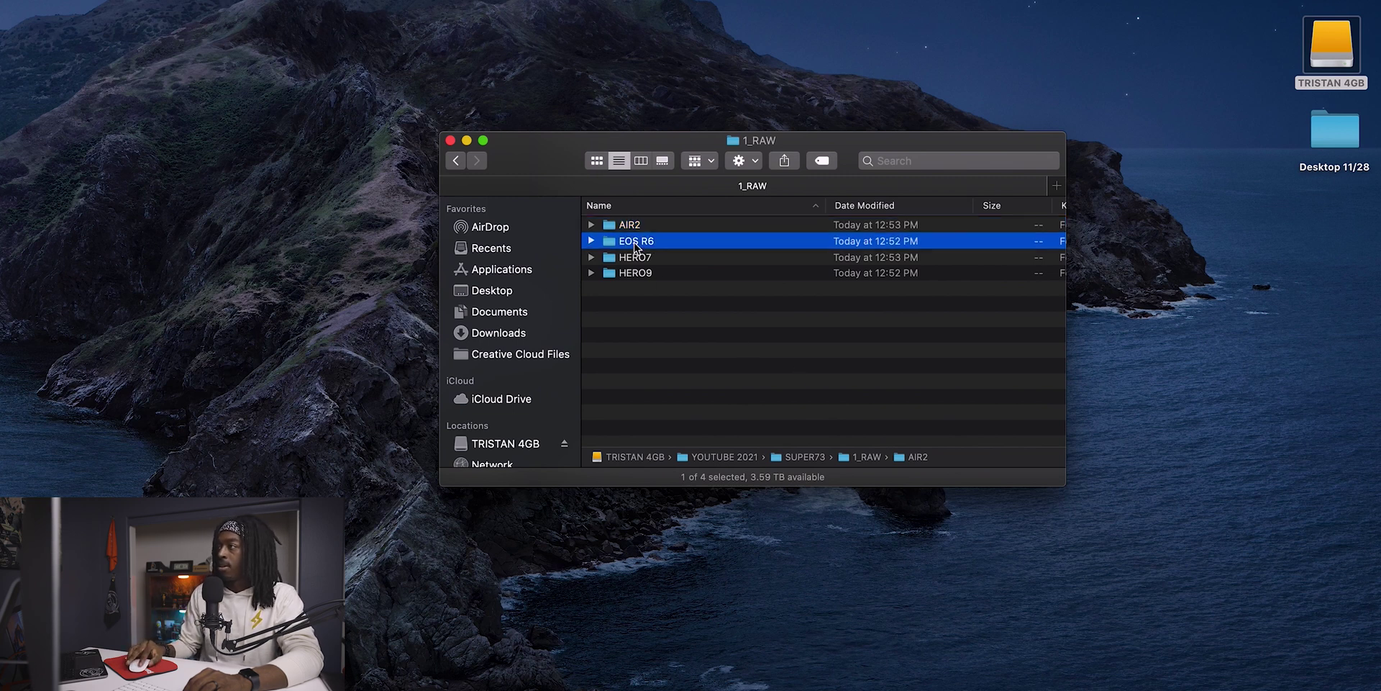
{"action": "double_click", "coordinate": [635, 242]}
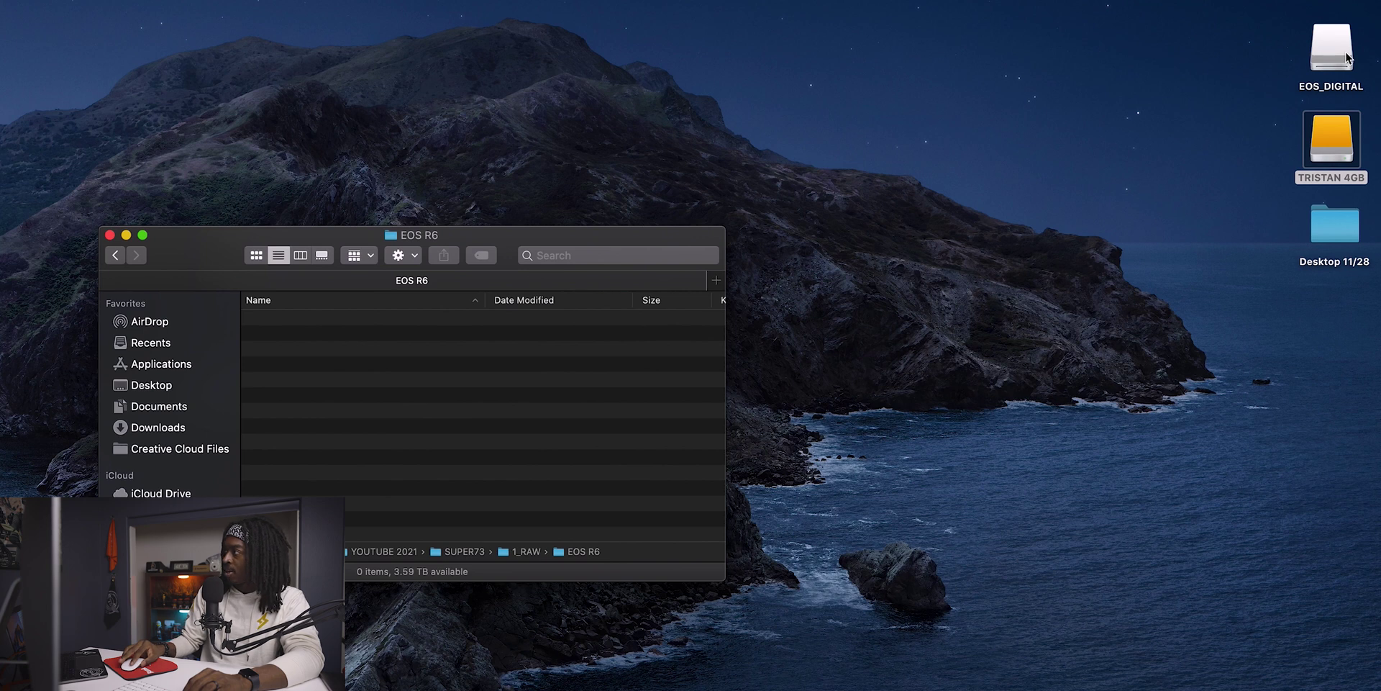
- Copy all 20 MP4 clips from the EOS_DIGITAL card into the EOS R6 folder
{"action": "double_click", "coordinate": [1344, 56]}
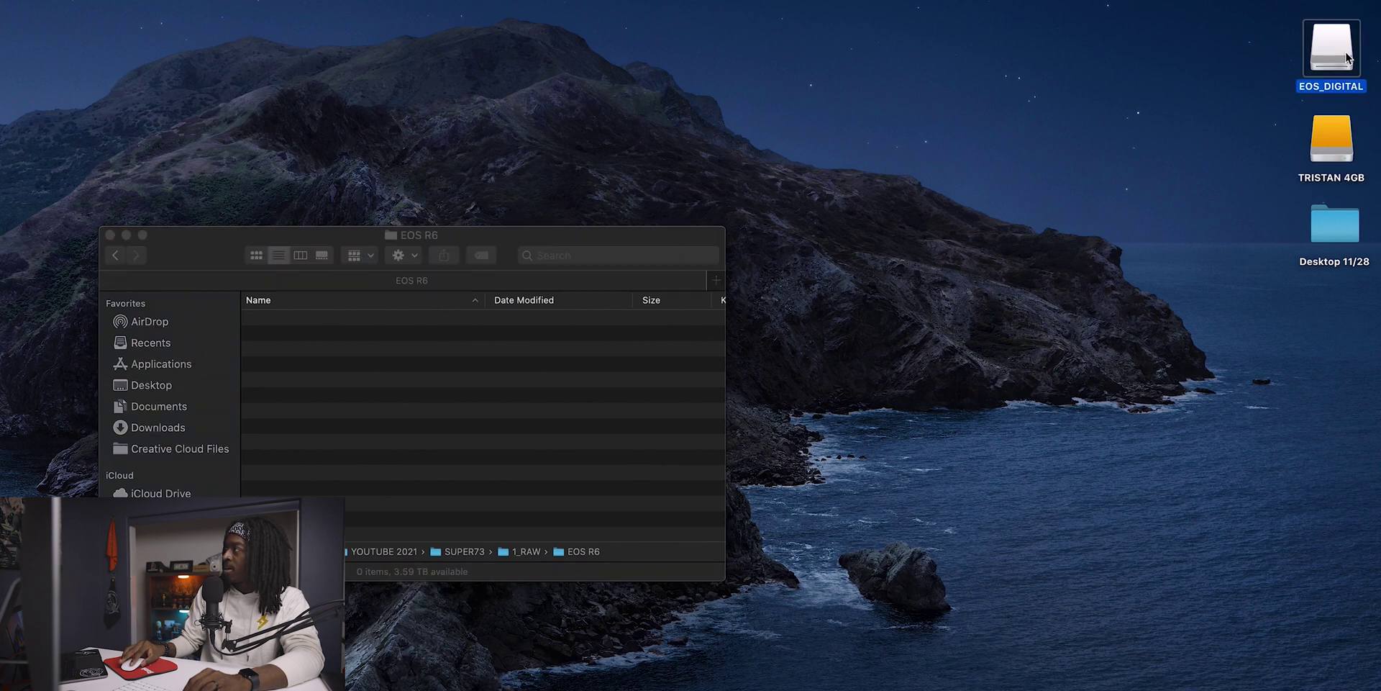
{"action": "left_click", "coordinate": [107, 169]}
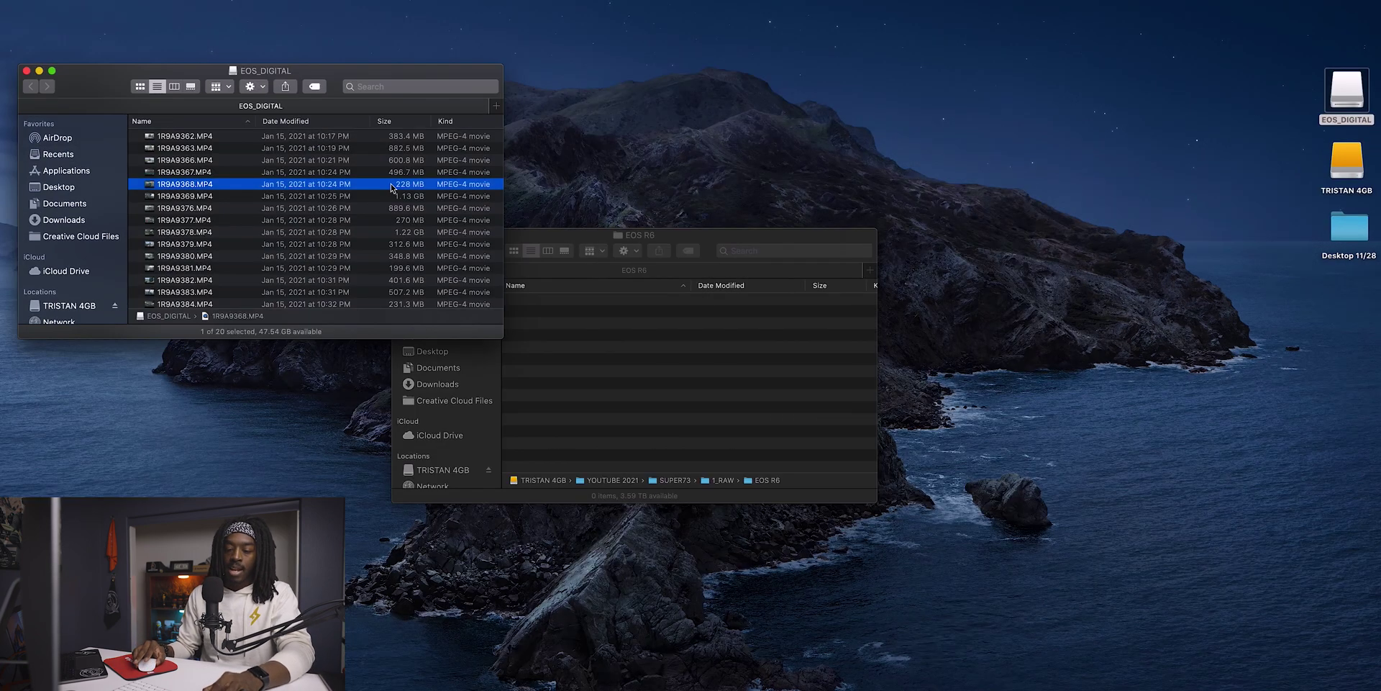
{"action": "key", "text": "super+a"}
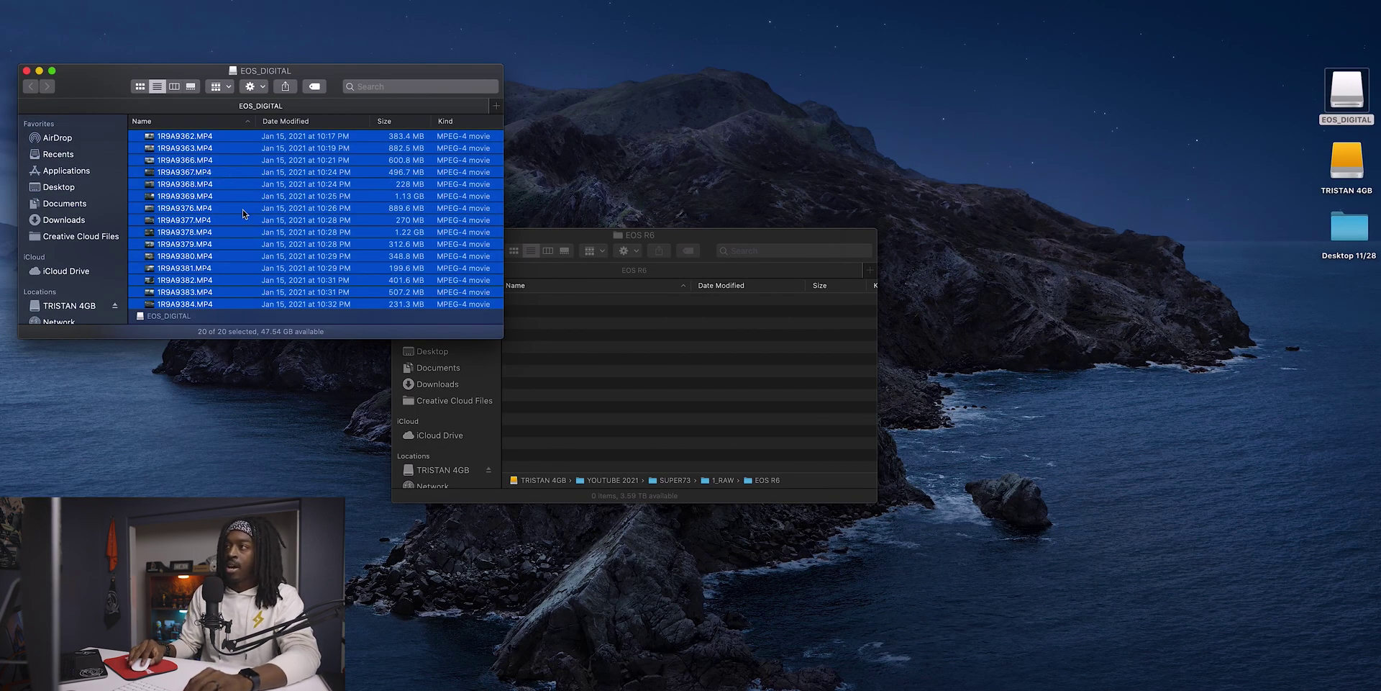
{"action": "left_click_drag", "start_coordinate": [243, 214], "coordinate": [665, 350]}
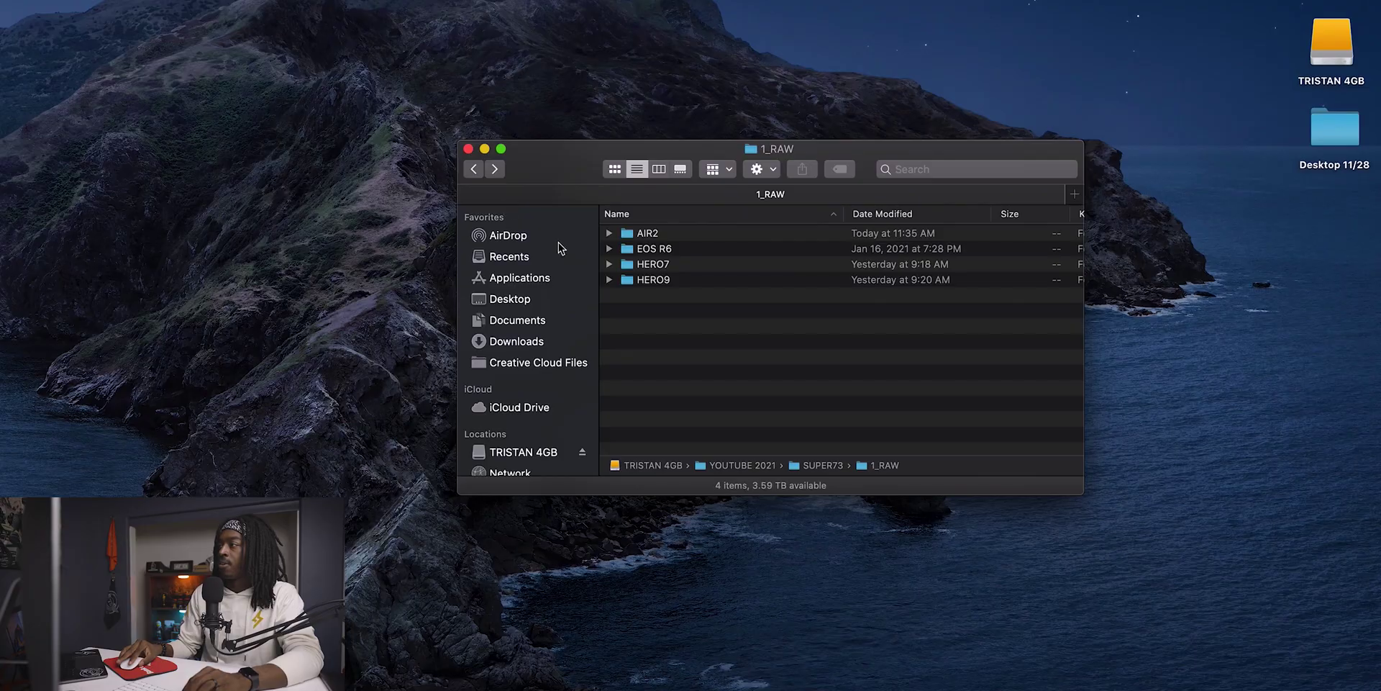
- Check the HERO9 and HERO7 folders' clips, then go back to 1_RAW
{"action": "double_click", "coordinate": [670, 280]}
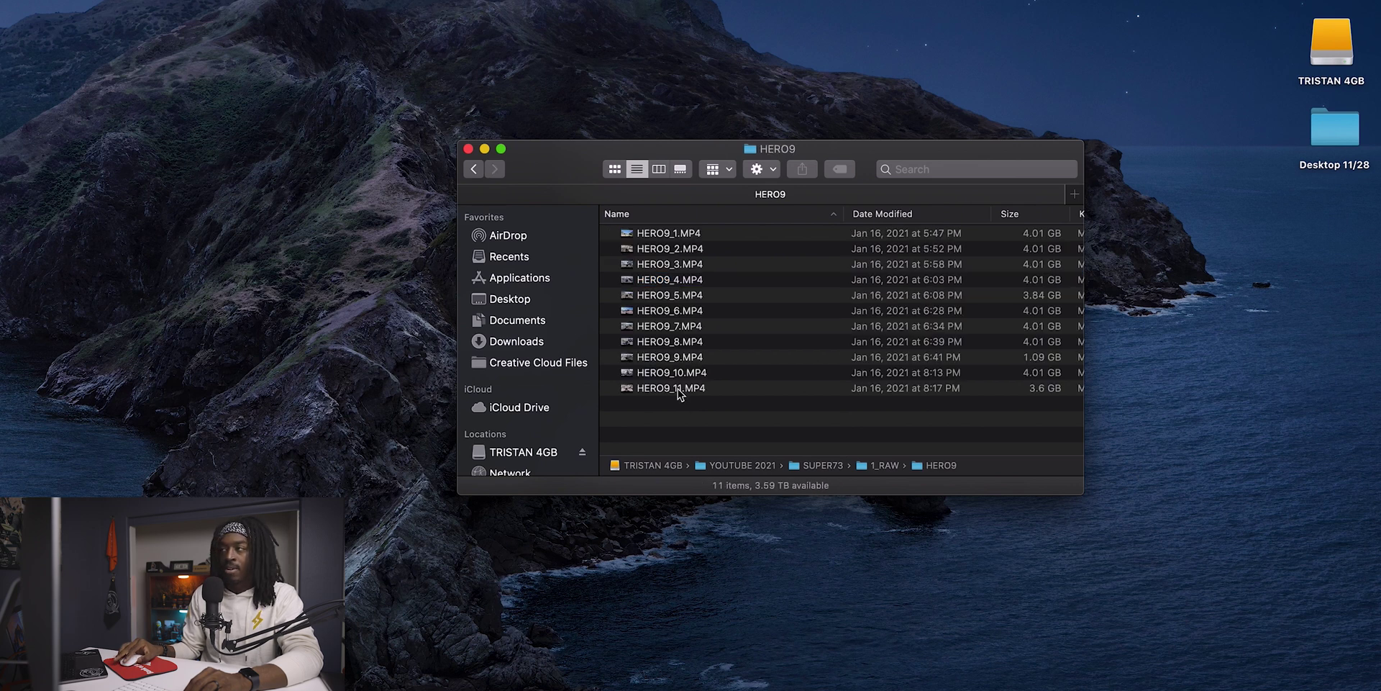
{"action": "key", "text": "super+bracketleft"}
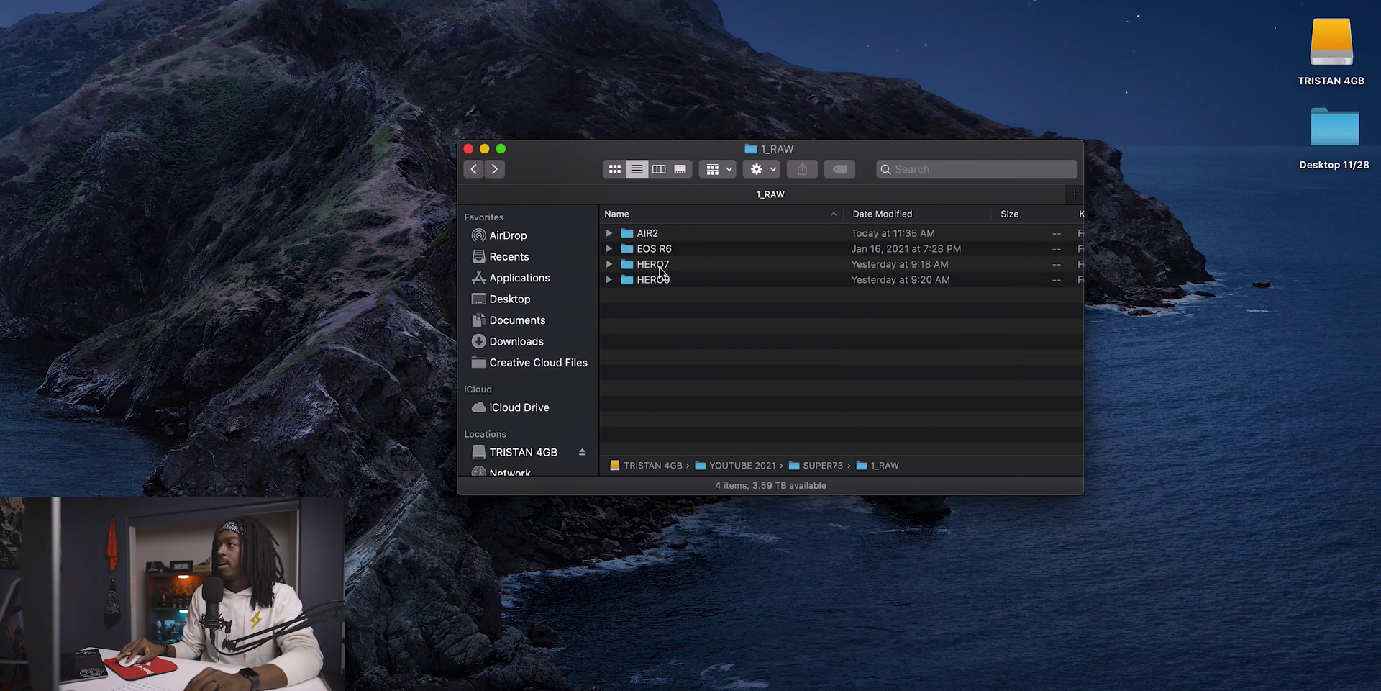
{"action": "double_click", "coordinate": [660, 266]}
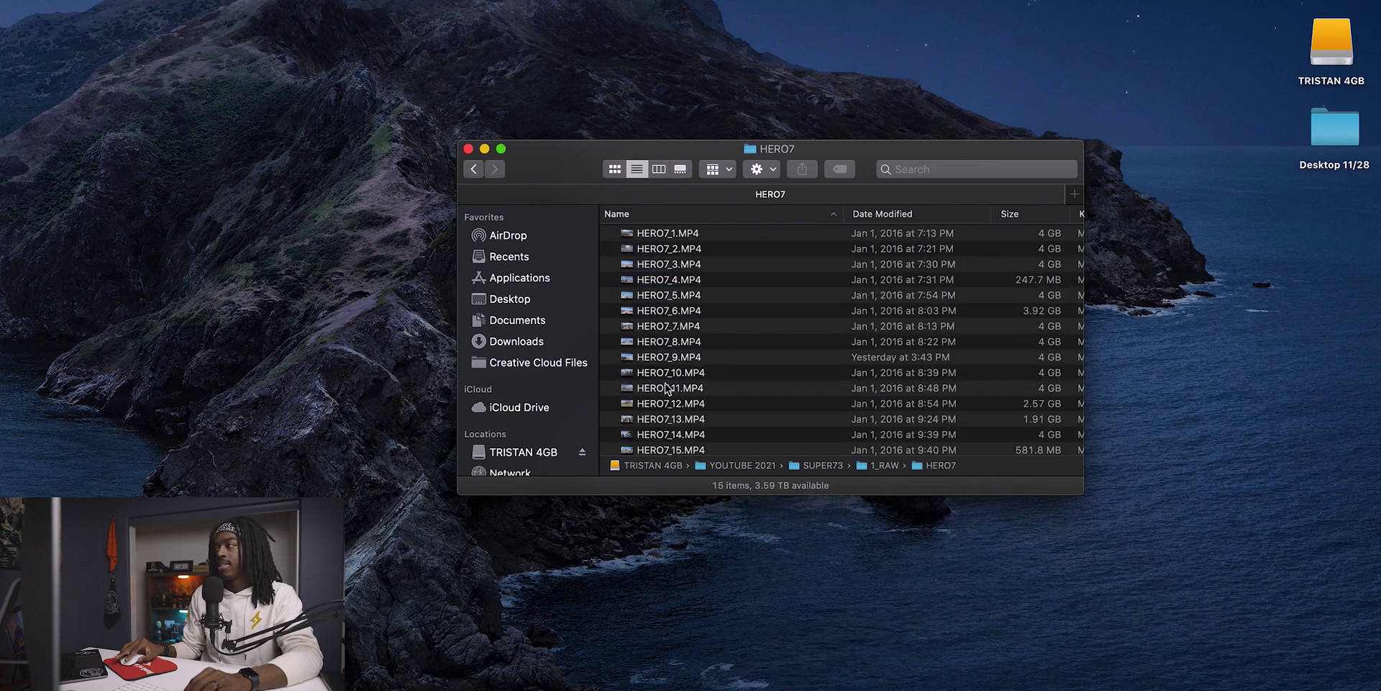
{"action": "left_click", "coordinate": [473, 170]}
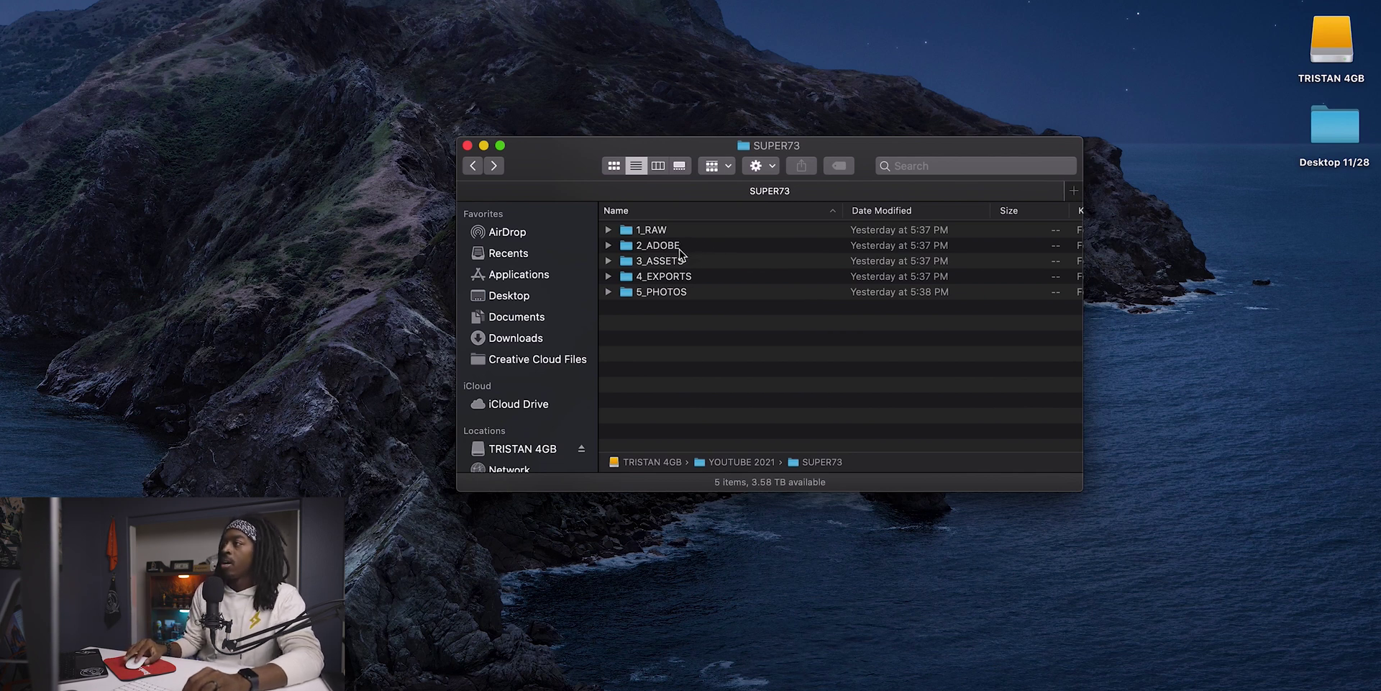
- Open SUPER73's 2_ADOBE folder containing NEW PROJECT.prproj
{"action": "double_click", "coordinate": [680, 249]}
- Rename NEW PROJECT.prproj to SUPER73.prproj and return to the SUPER73 folder window
{"action": "left_click", "coordinate": [678, 249]}
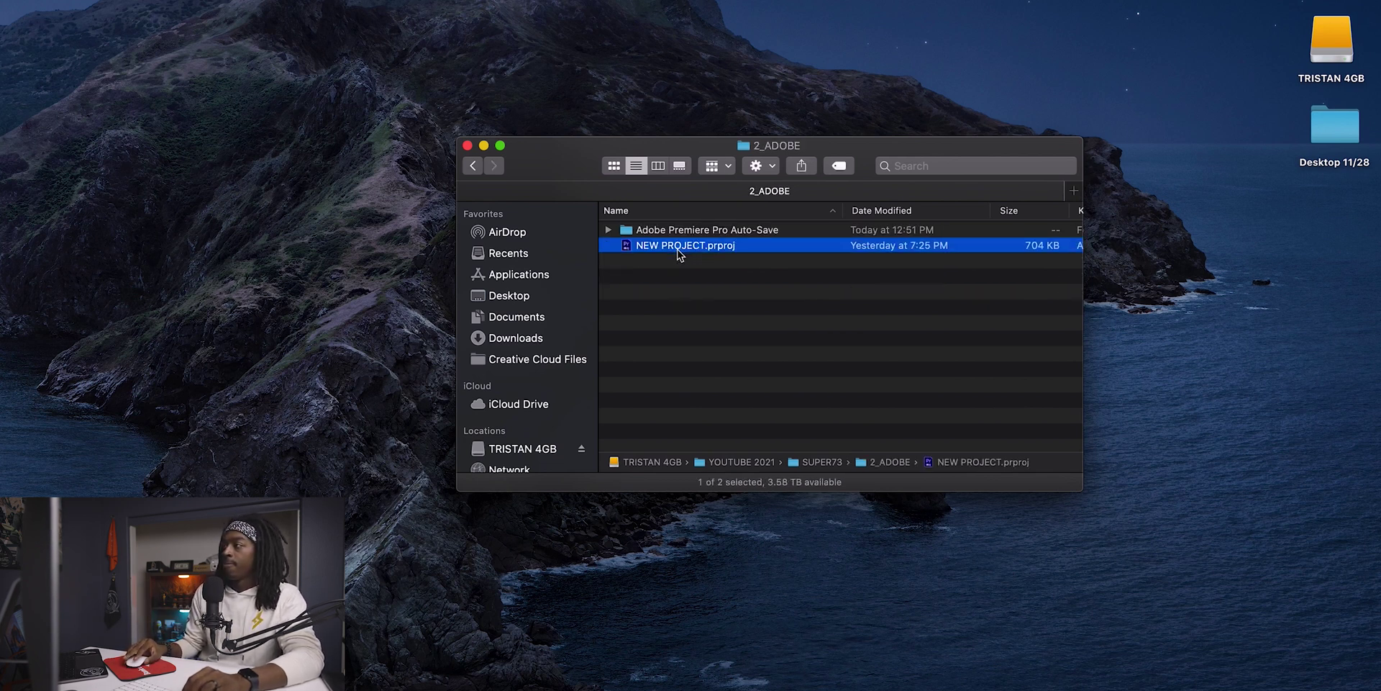
{"action": "left_click", "coordinate": [725, 248]}
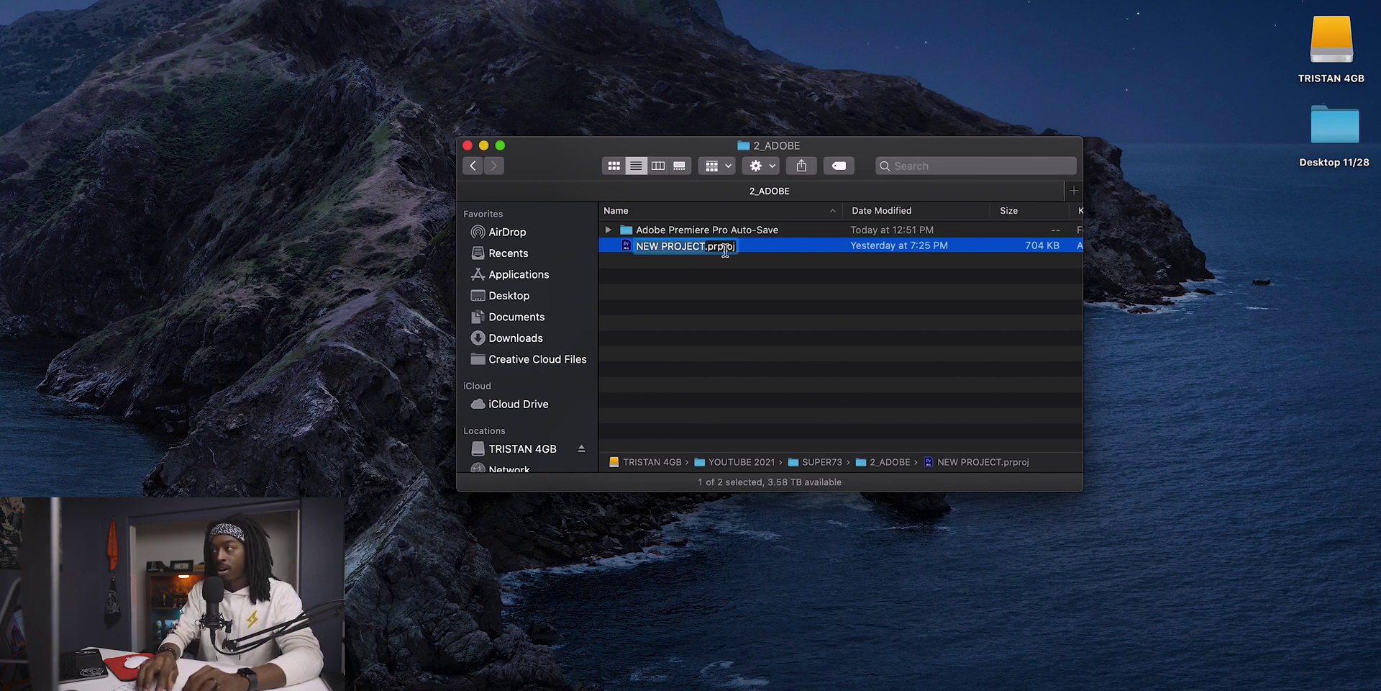
{"action": "type", "text": "SUPER"}
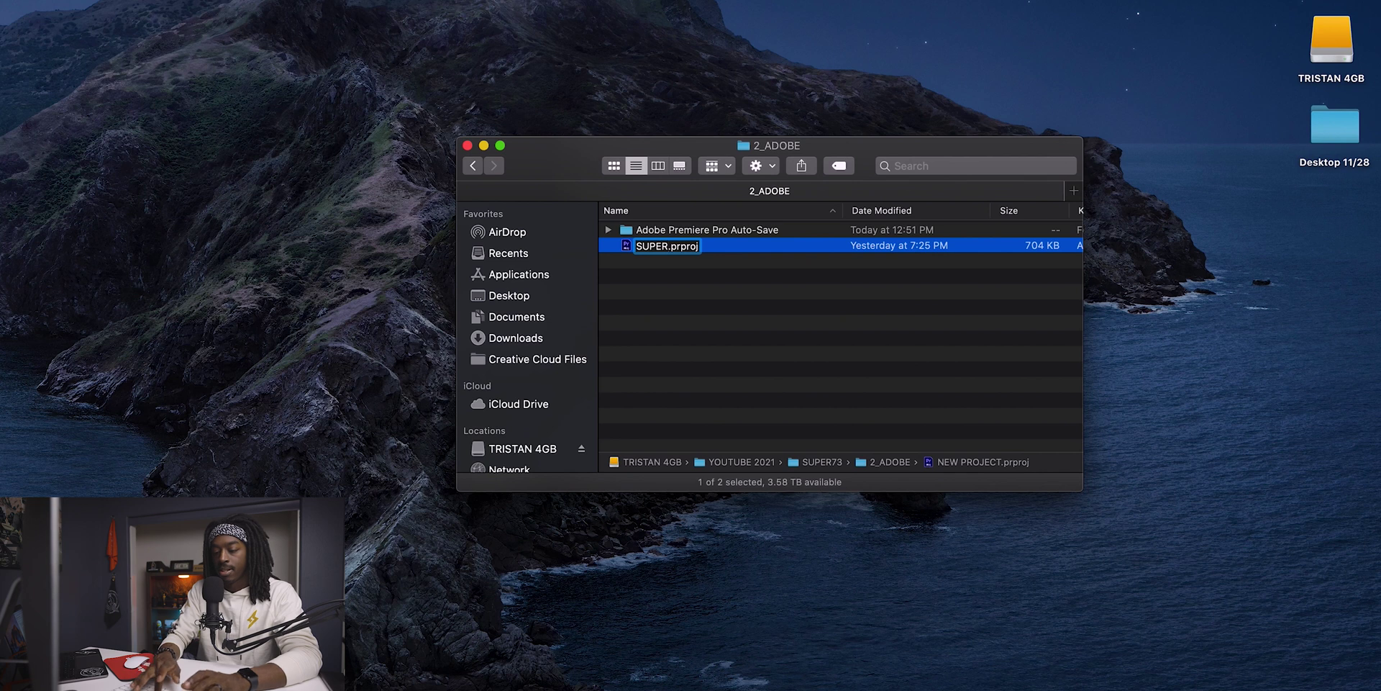
{"action": "type", "text": "73"}
{"action": "key", "text": "Return"}
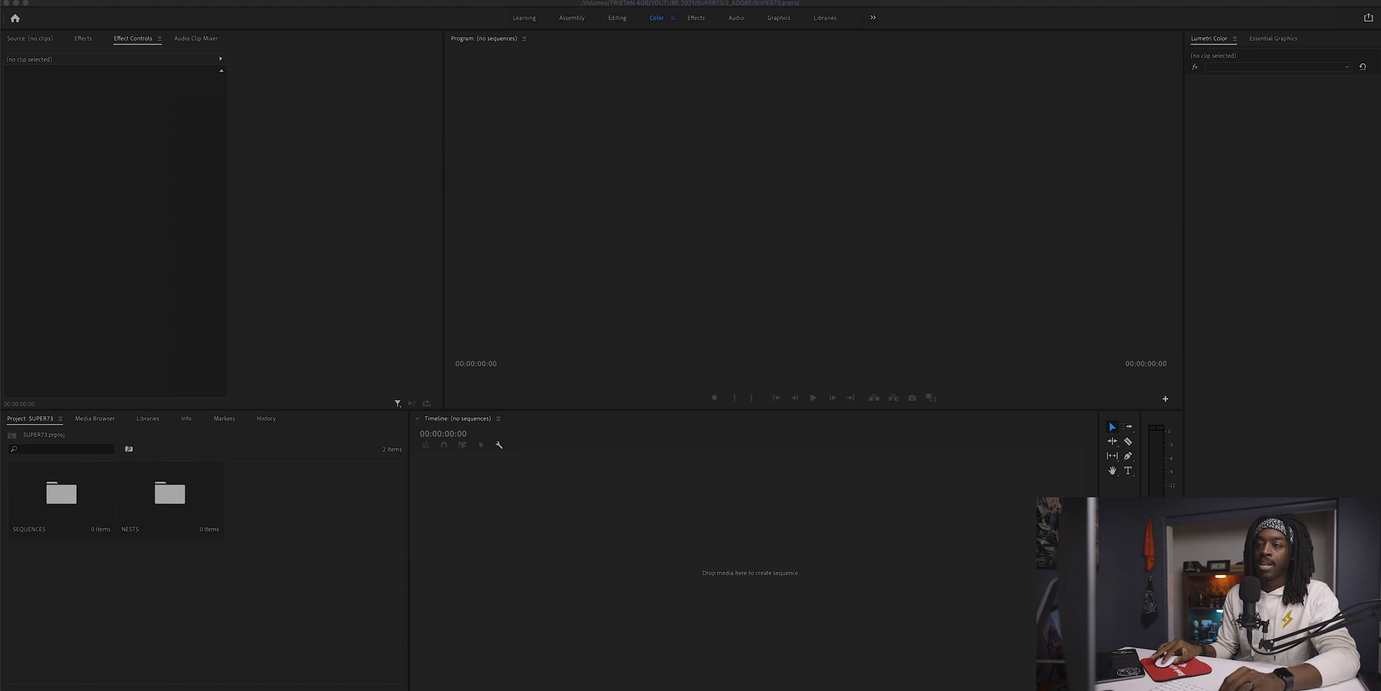
{"action": "key", "text": "super+Tab"}
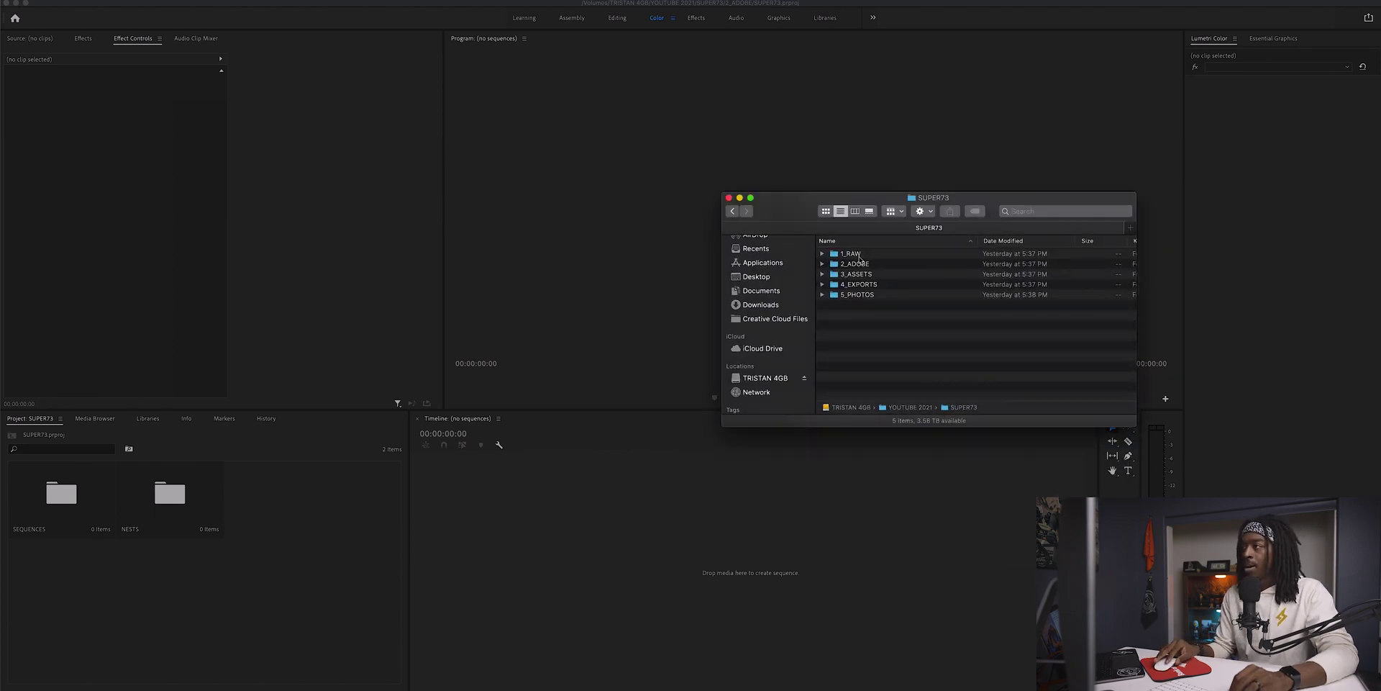
- Import the 1_RAW and 3_ASSETS folders into the Project panel as bins and open 3_ASSETS
{"action": "left_click", "coordinate": [856, 254]}
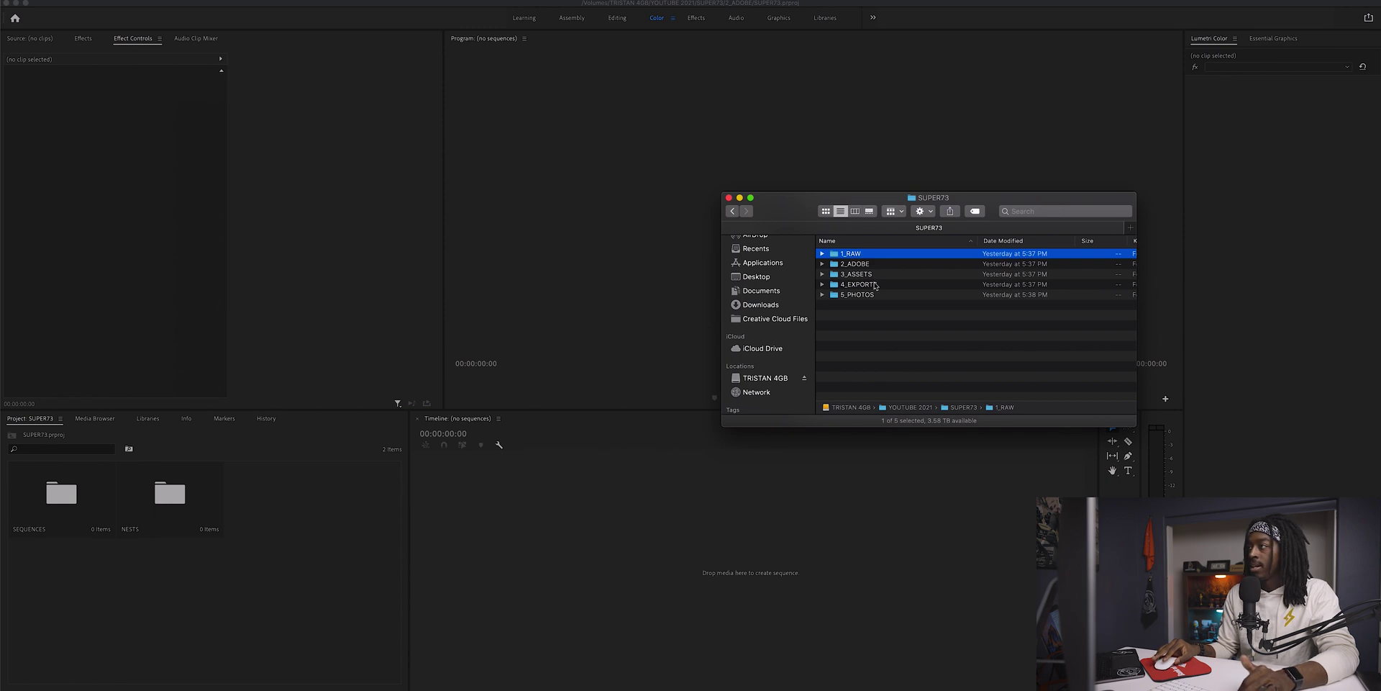
{"action": "left_click", "coordinate": [867, 277], "text": "super"}
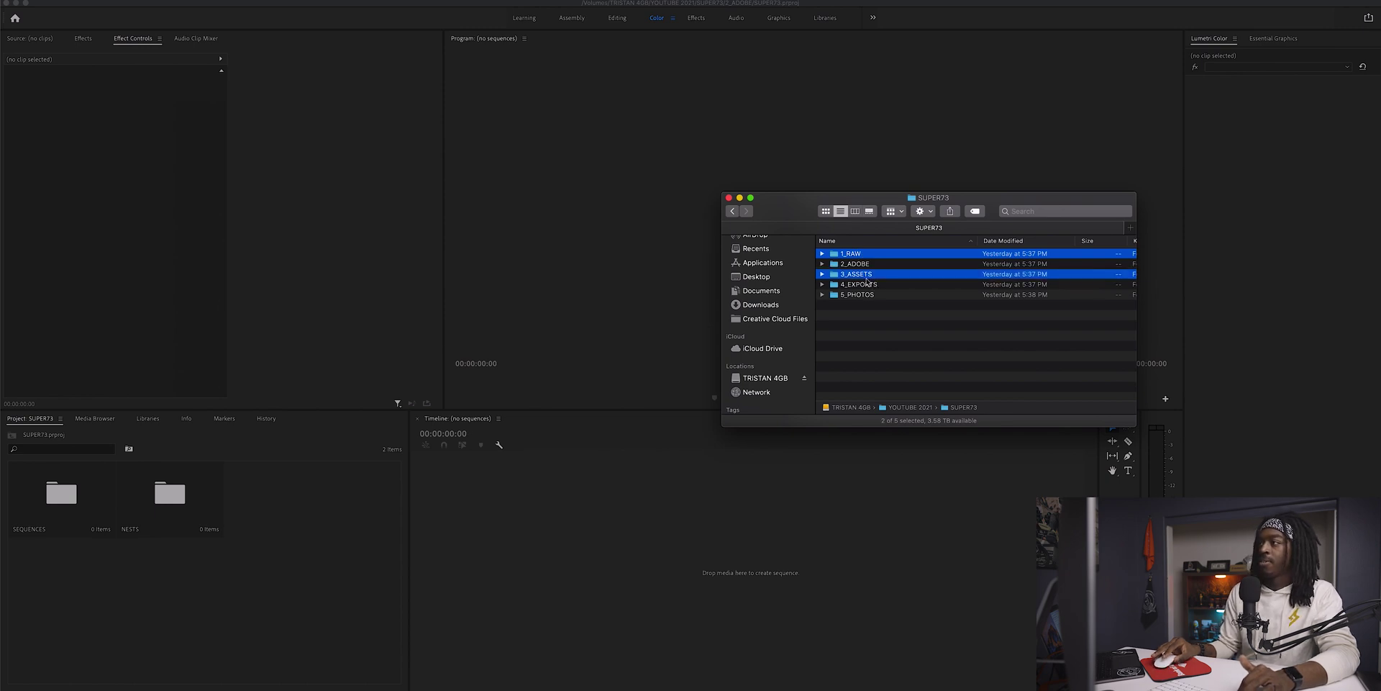
{"action": "left_click_drag", "start_coordinate": [849, 257], "coordinate": [276, 516]}
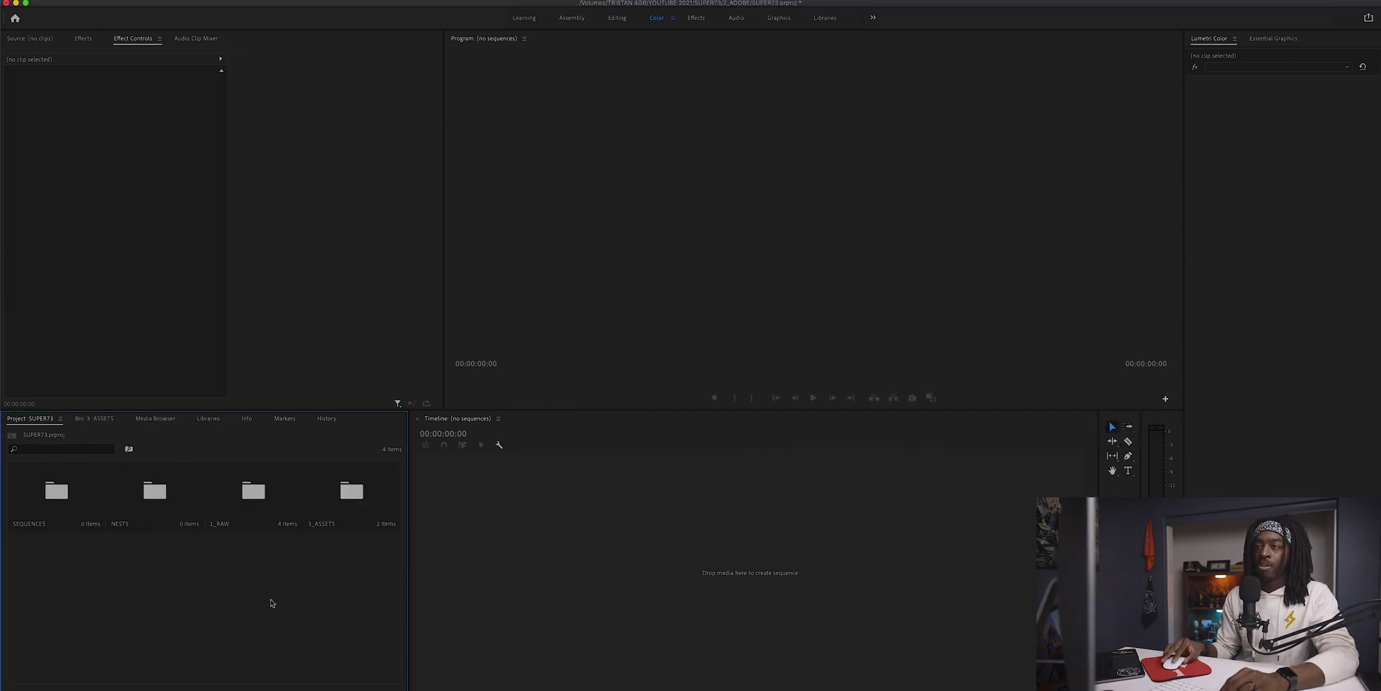
{"action": "double_click", "coordinate": [357, 496]}
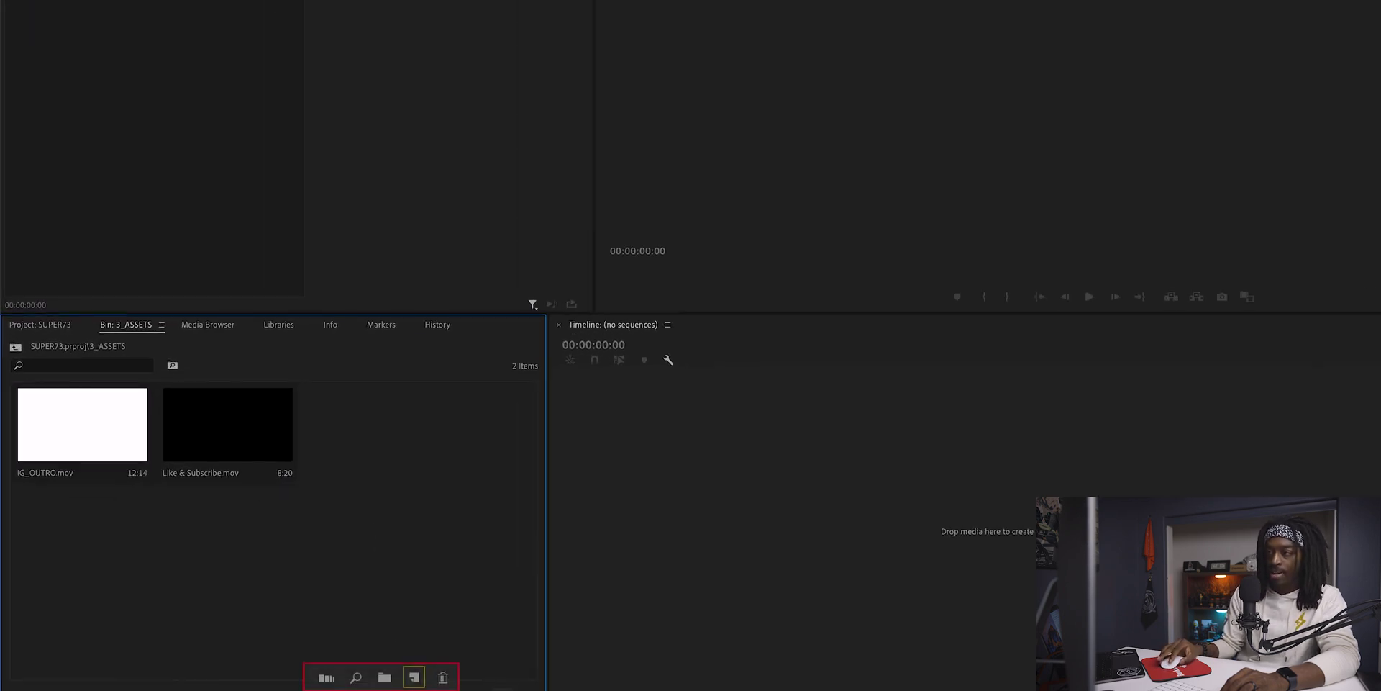
- Add an Adjustment Layer with default settings to 3_ASSETS, then return to the Project: SUPER73 root
{"action": "left_click", "coordinate": [414, 677]}
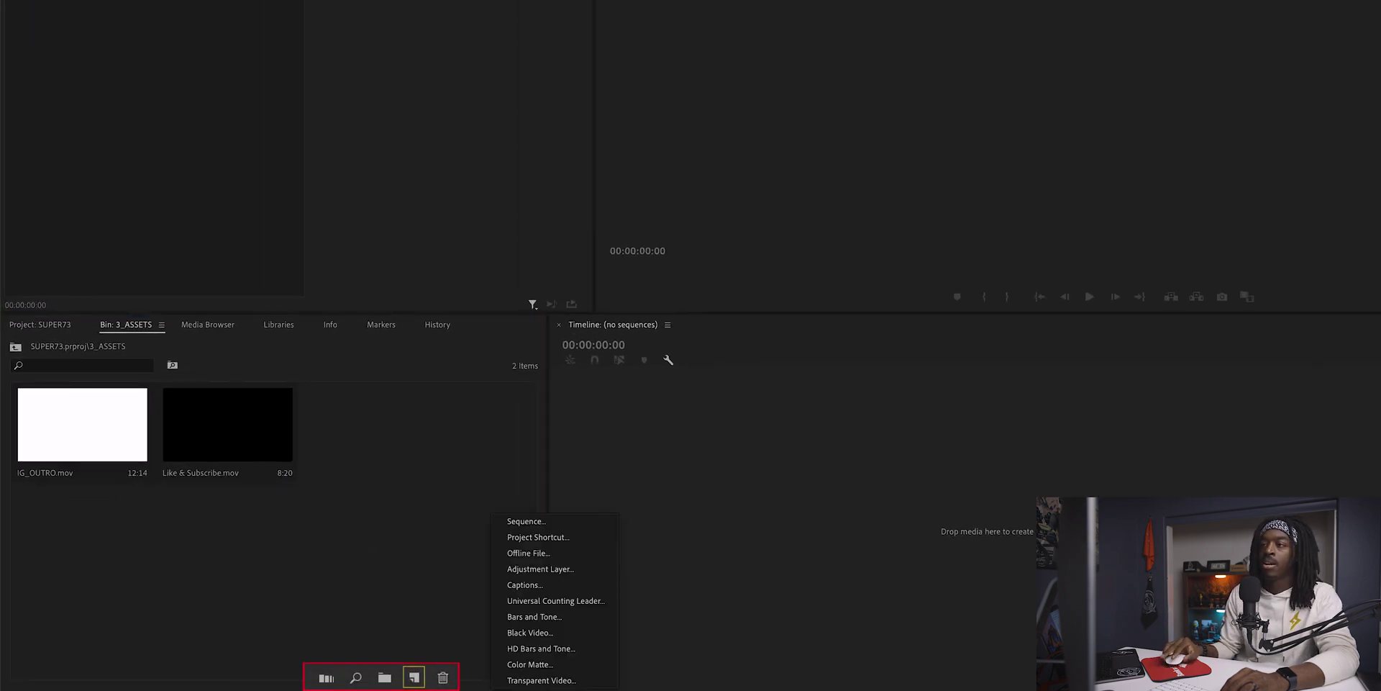
{"action": "left_click", "coordinate": [559, 569]}
{"action": "left_click", "coordinate": [1033, 306]}
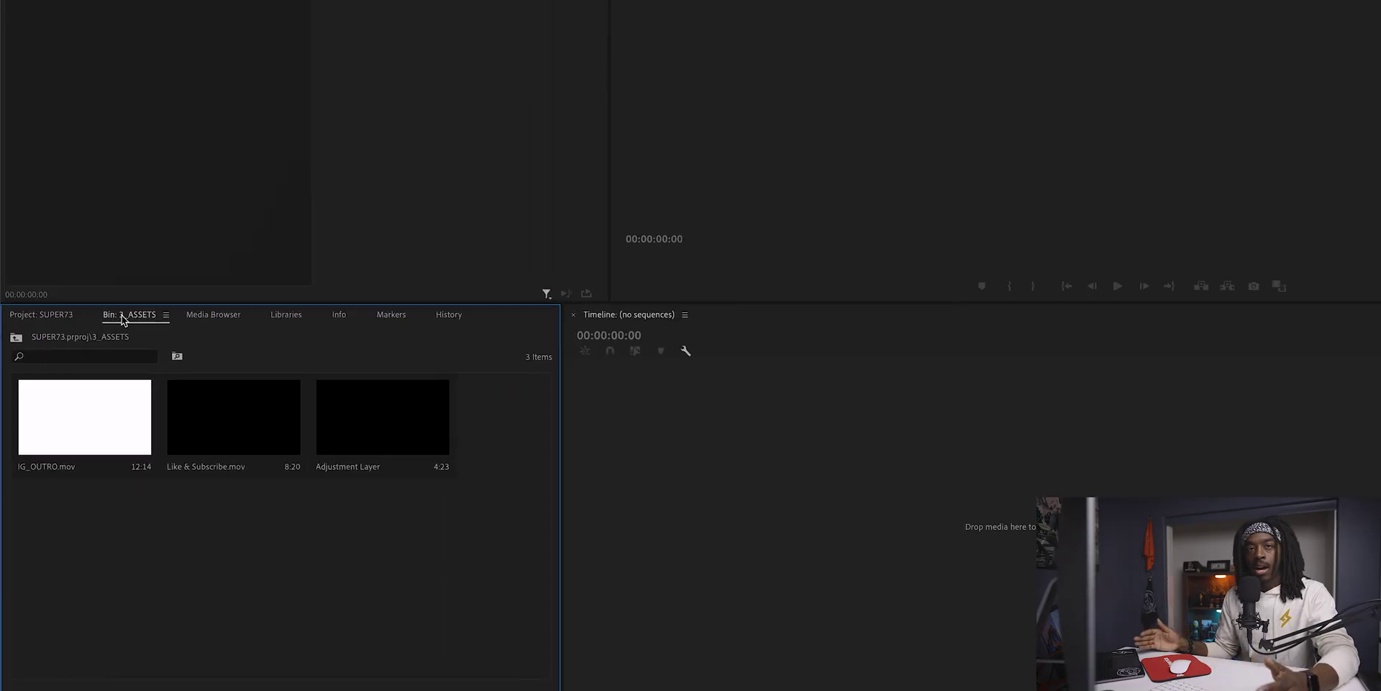
{"action": "left_click", "coordinate": [67, 266]}
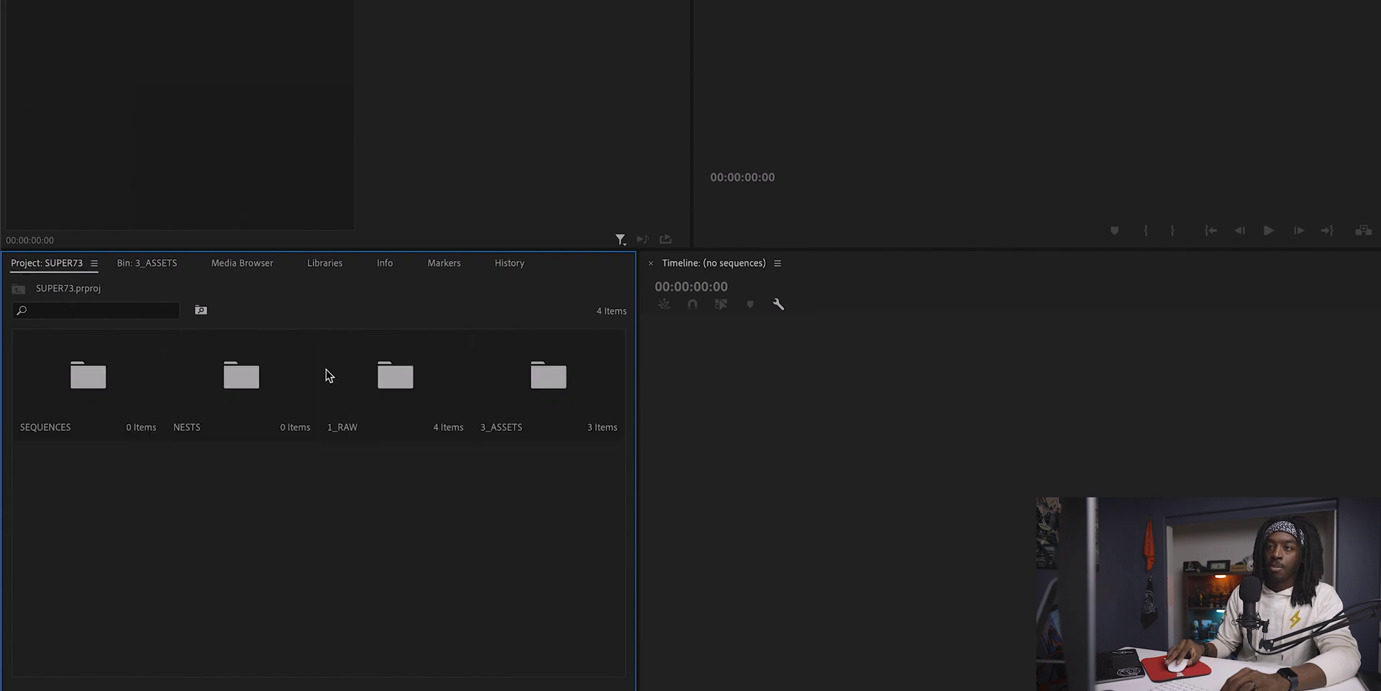
- Label all 11 HERO9 clips in the 1_RAW bin Purple
{"action": "double_click", "coordinate": [407, 385]}
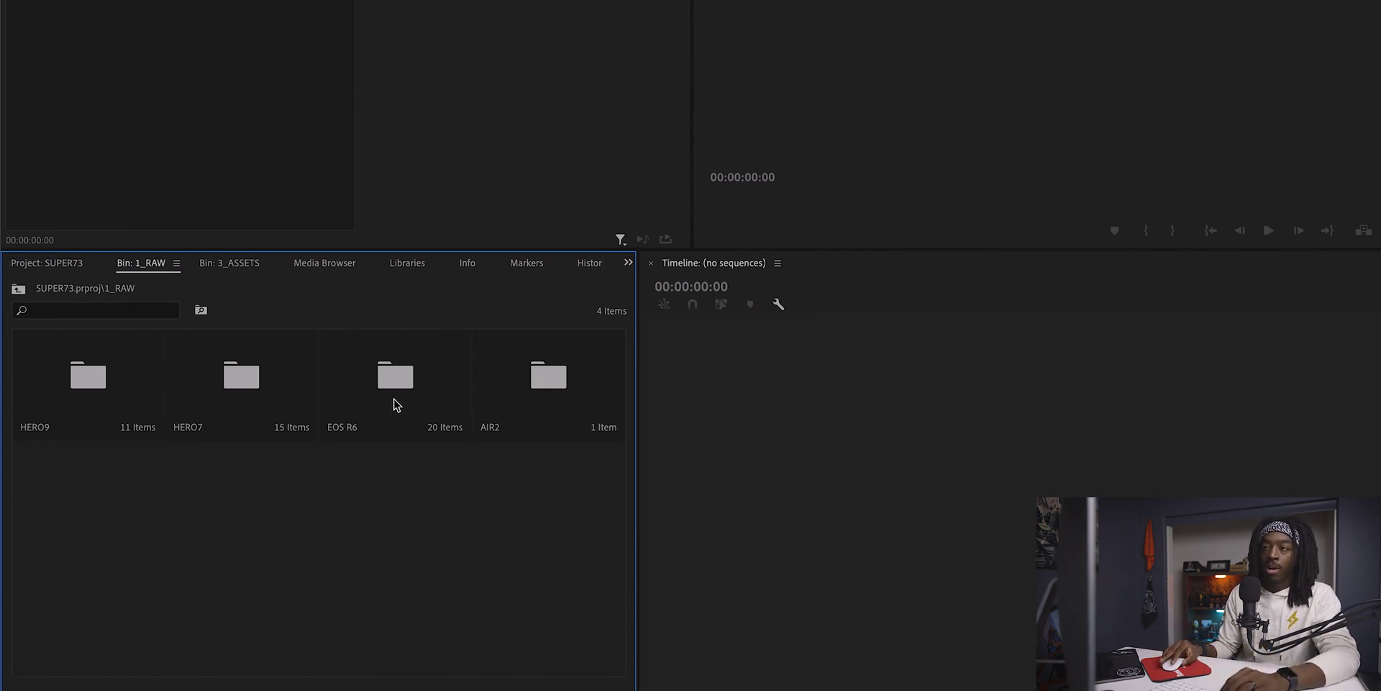
{"action": "double_click", "coordinate": [92, 382]}
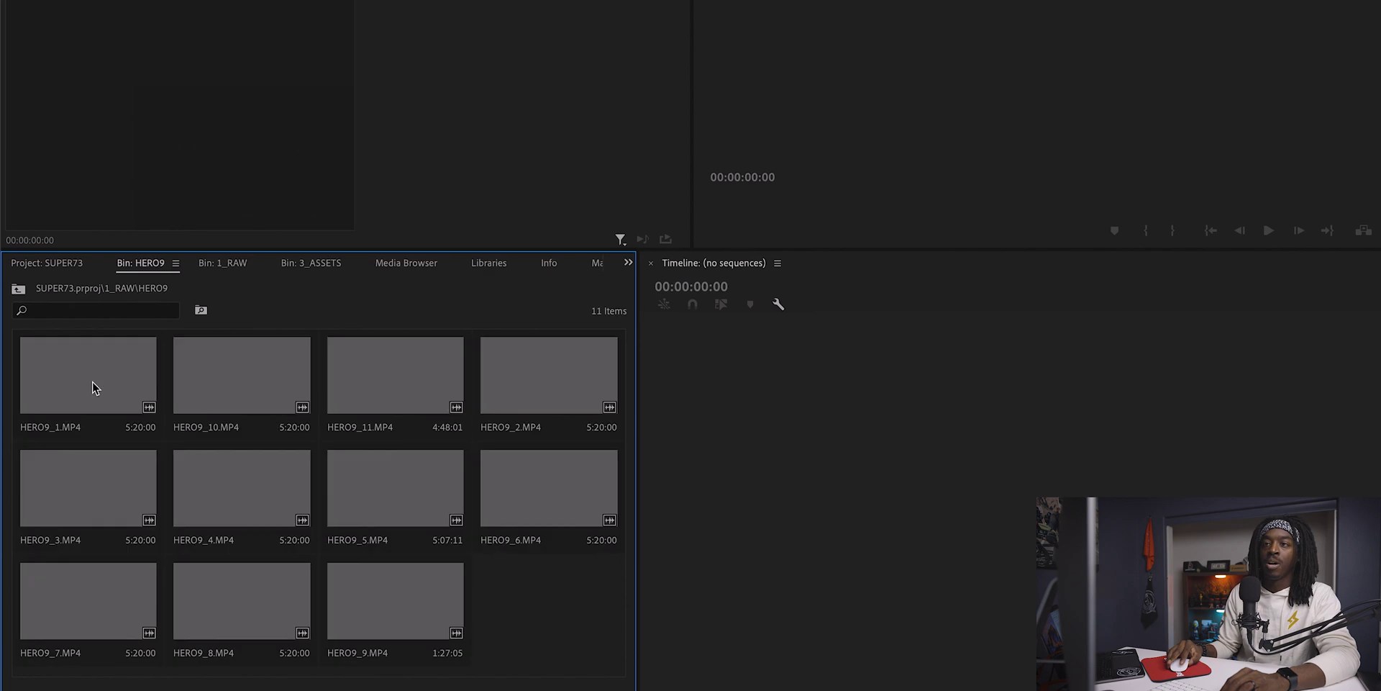
{"action": "left_click", "coordinate": [101, 383]}
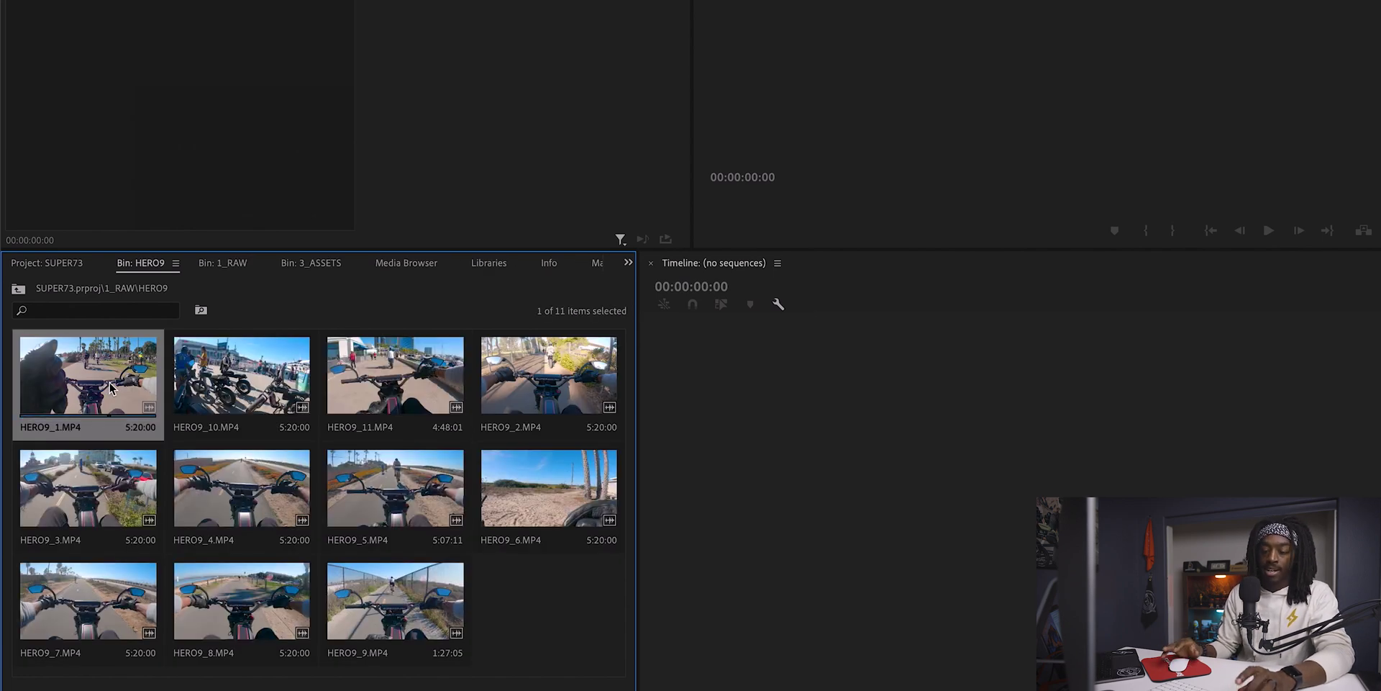
{"action": "key", "text": "super+a"}
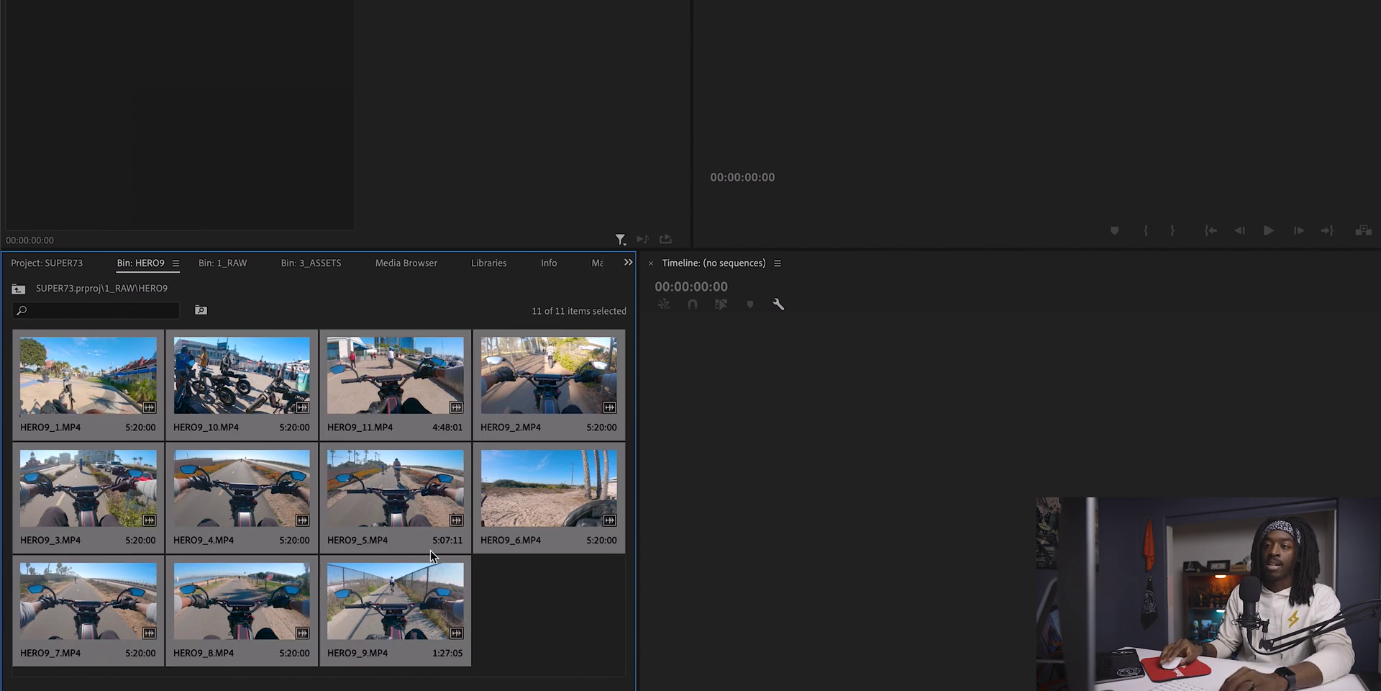
{"action": "right_click", "coordinate": [423, 498]}
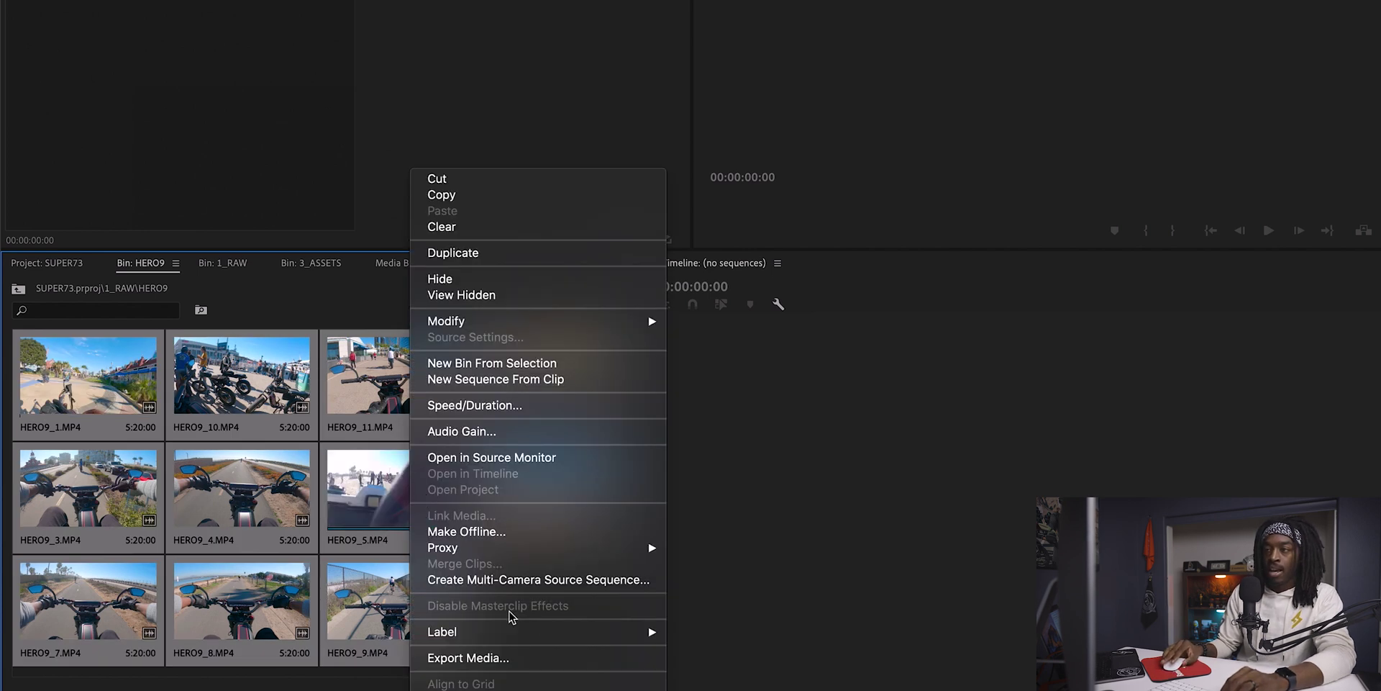
{"action": "mouse_move", "coordinate": [580, 636]}
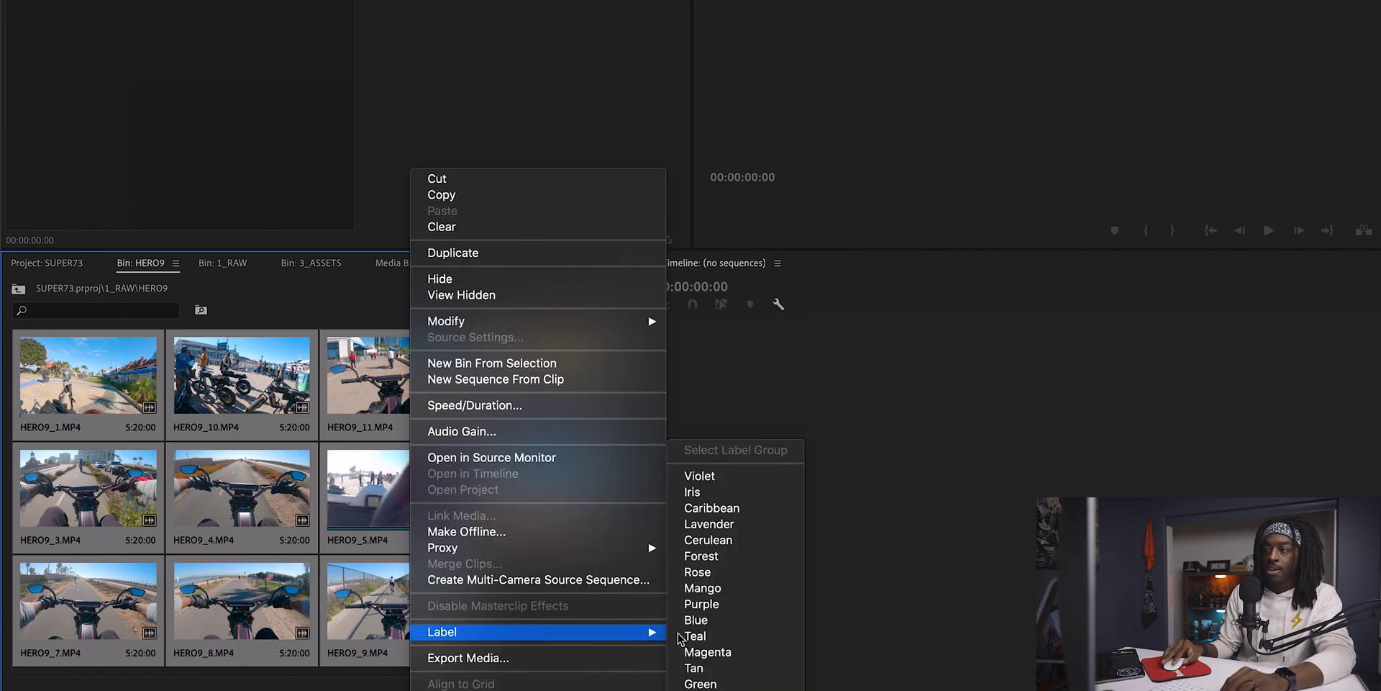
{"action": "left_click", "coordinate": [719, 605]}
- Give all 15 HERO7 clips their own colour label
{"action": "left_click", "coordinate": [69, 265]}
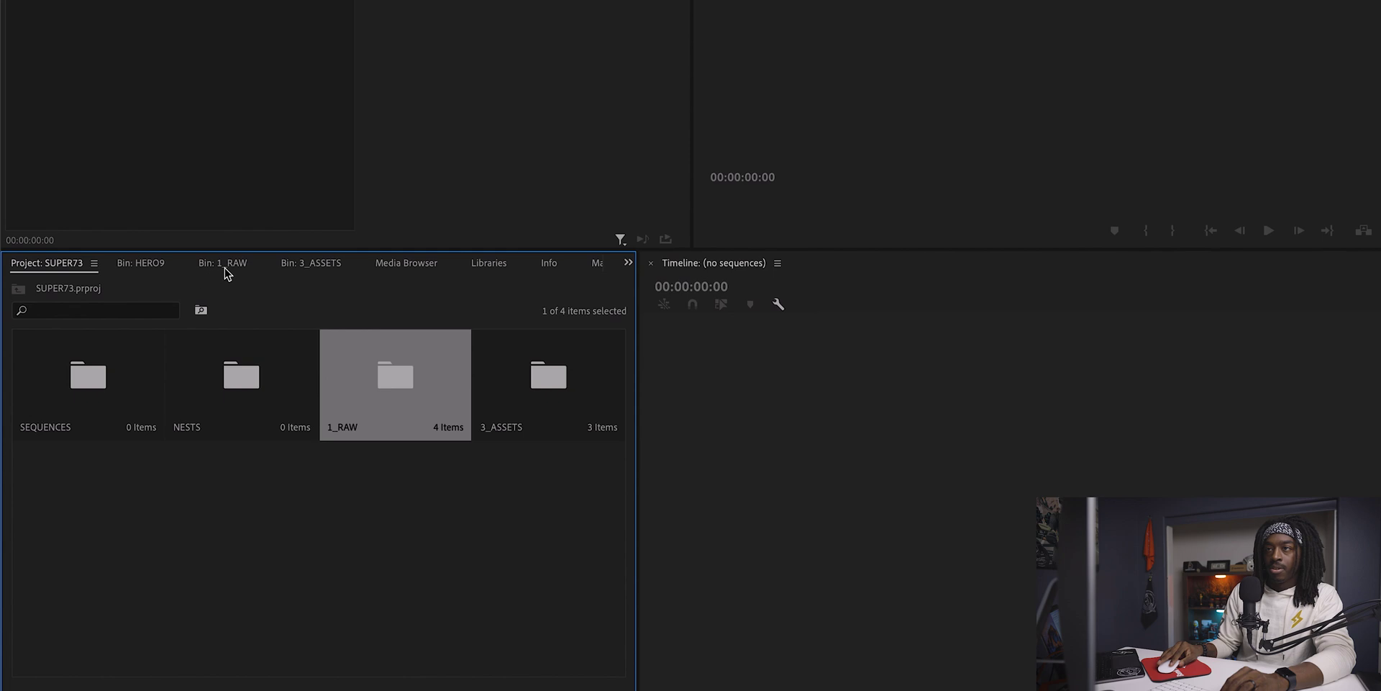
{"action": "left_click", "coordinate": [224, 265]}
{"action": "double_click", "coordinate": [235, 381]}
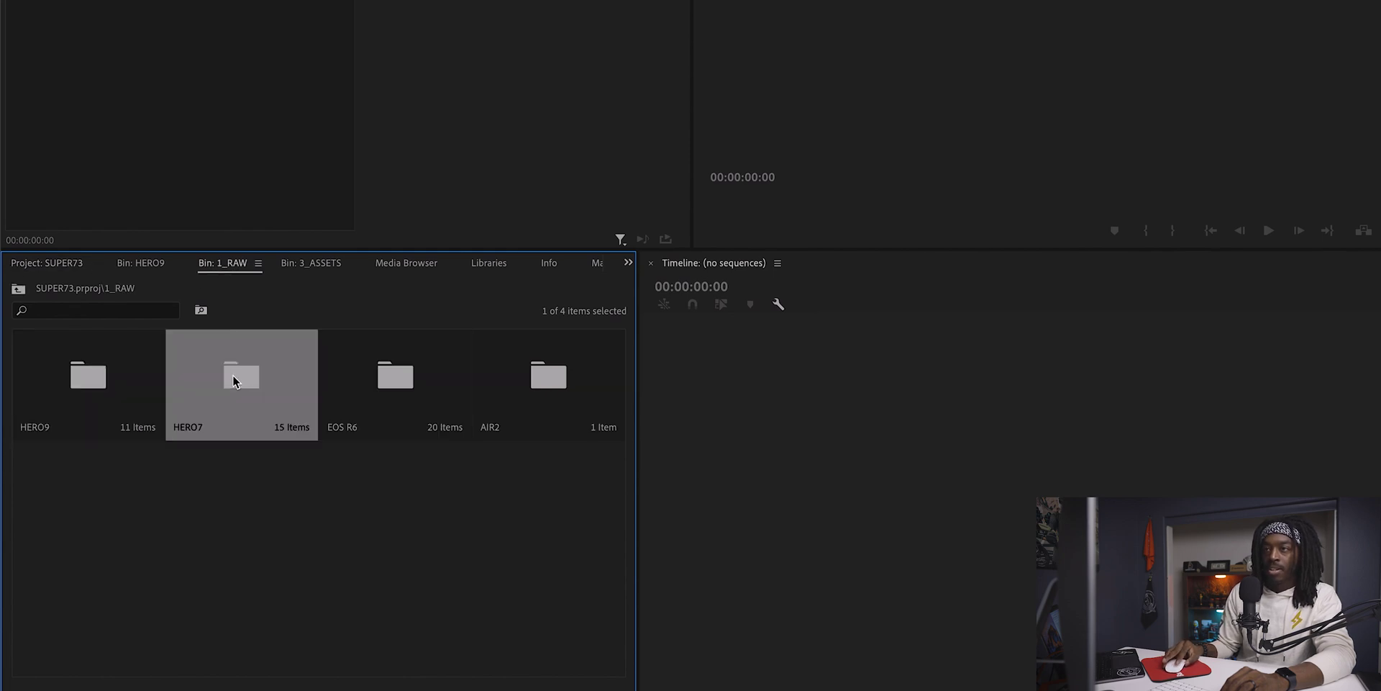
{"action": "key", "text": "ctrl+a"}
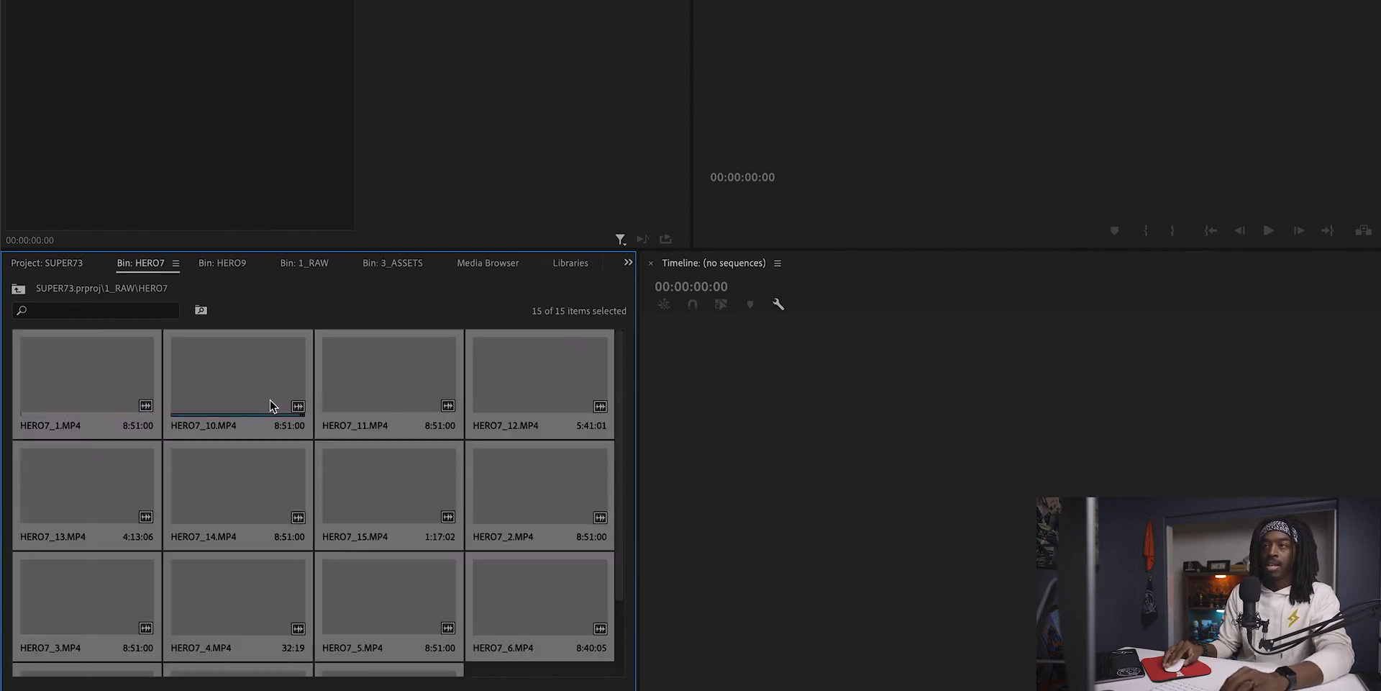
{"action": "right_click", "coordinate": [271, 407]}
{"action": "mouse_move", "coordinate": [388, 631]}
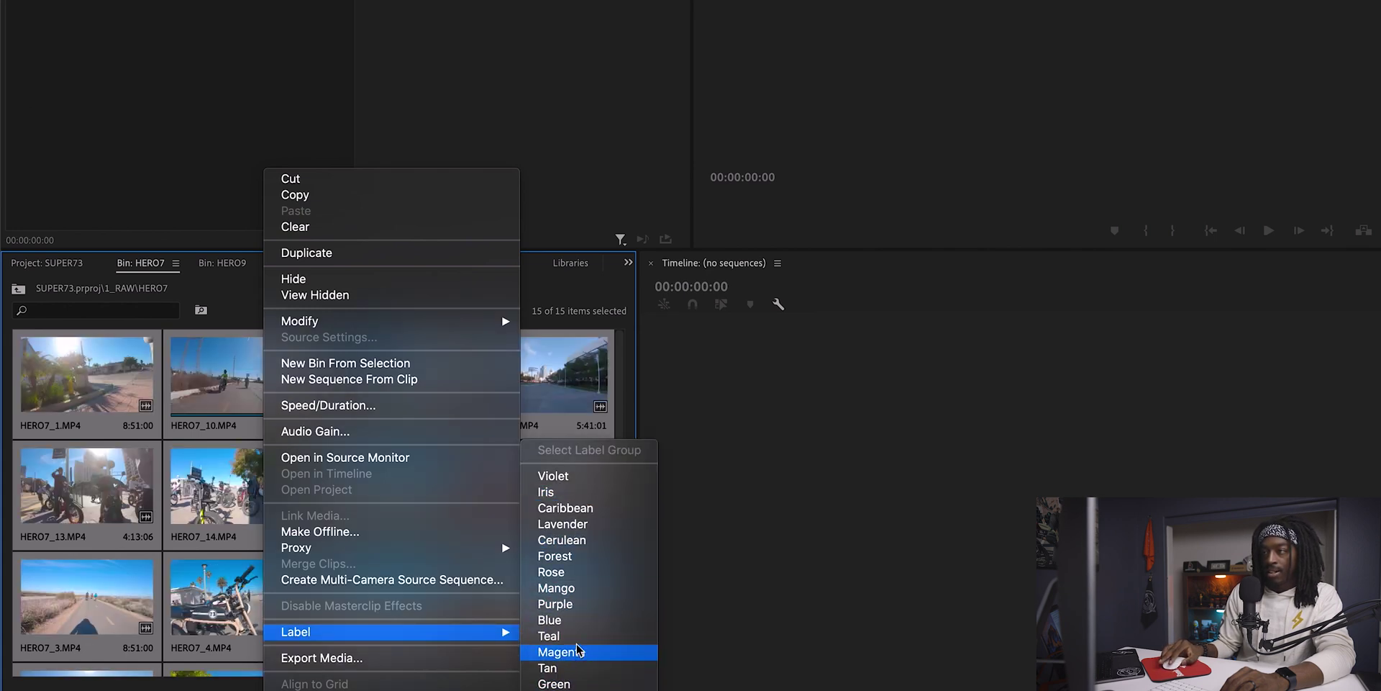
{"action": "left_click", "coordinate": [568, 604]}
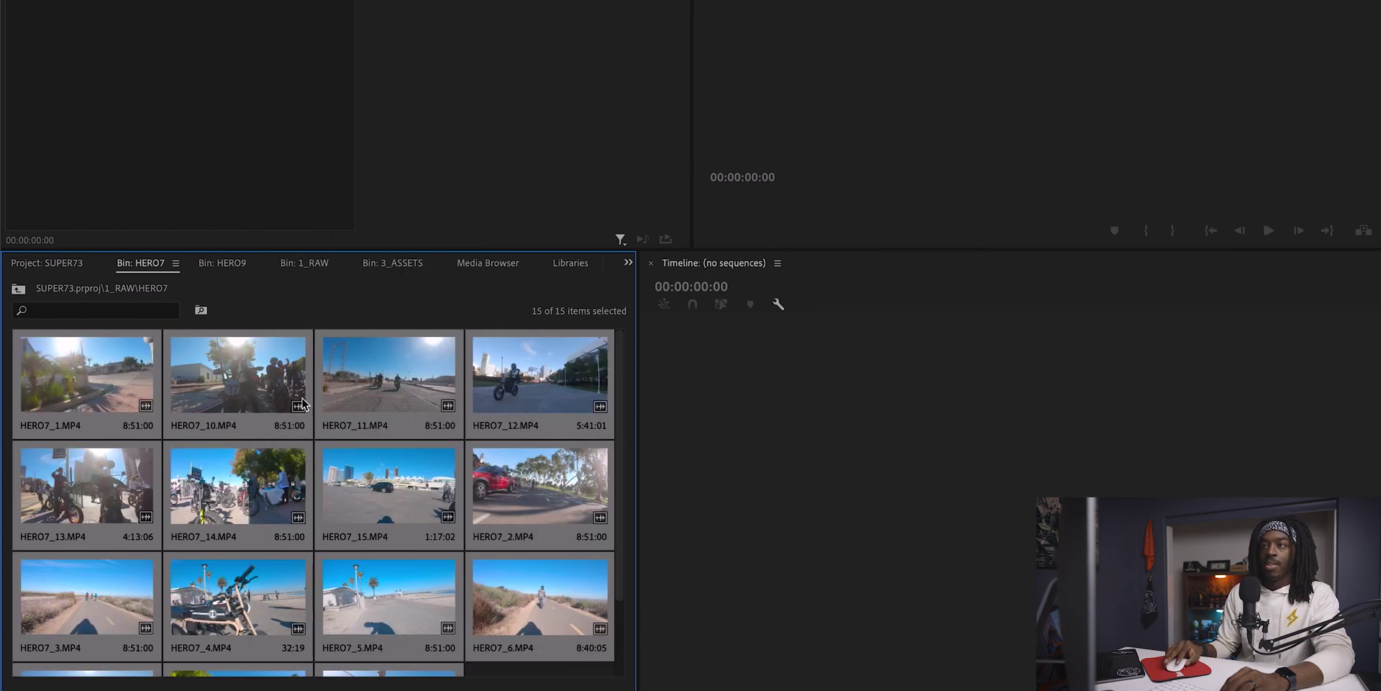
- Label all 20 EOS R6 clips Blue
{"action": "left_click", "coordinate": [288, 266]}
{"action": "double_click", "coordinate": [387, 382]}
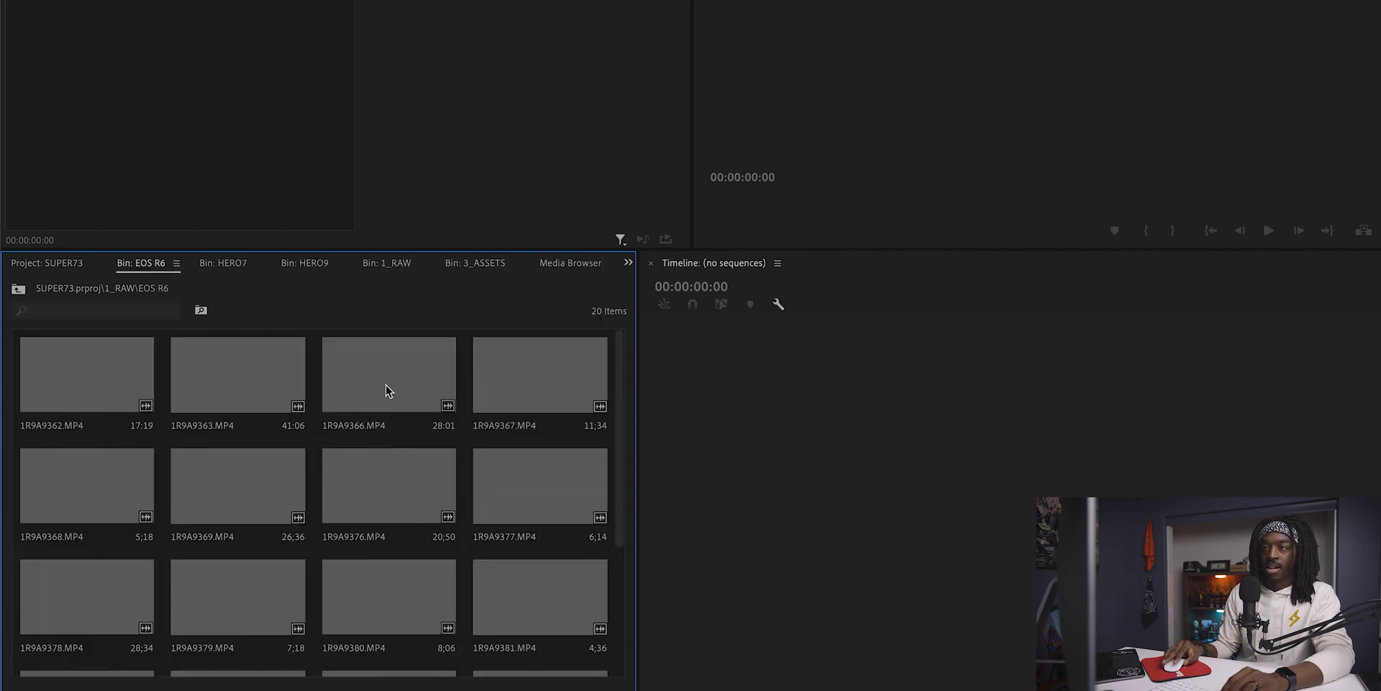
{"action": "key", "text": "ctrl+a"}
{"action": "right_click", "coordinate": [387, 387]}
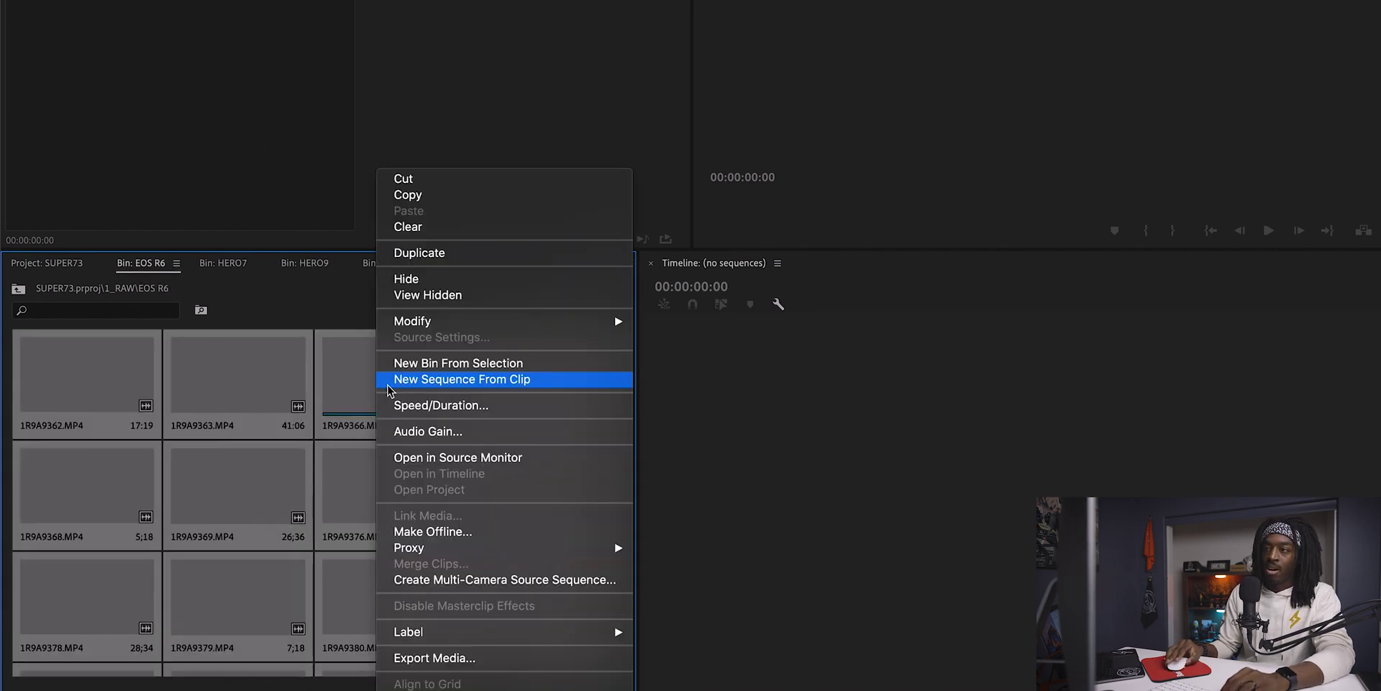
{"action": "mouse_move", "coordinate": [511, 631]}
{"action": "left_click", "coordinate": [678, 620]}
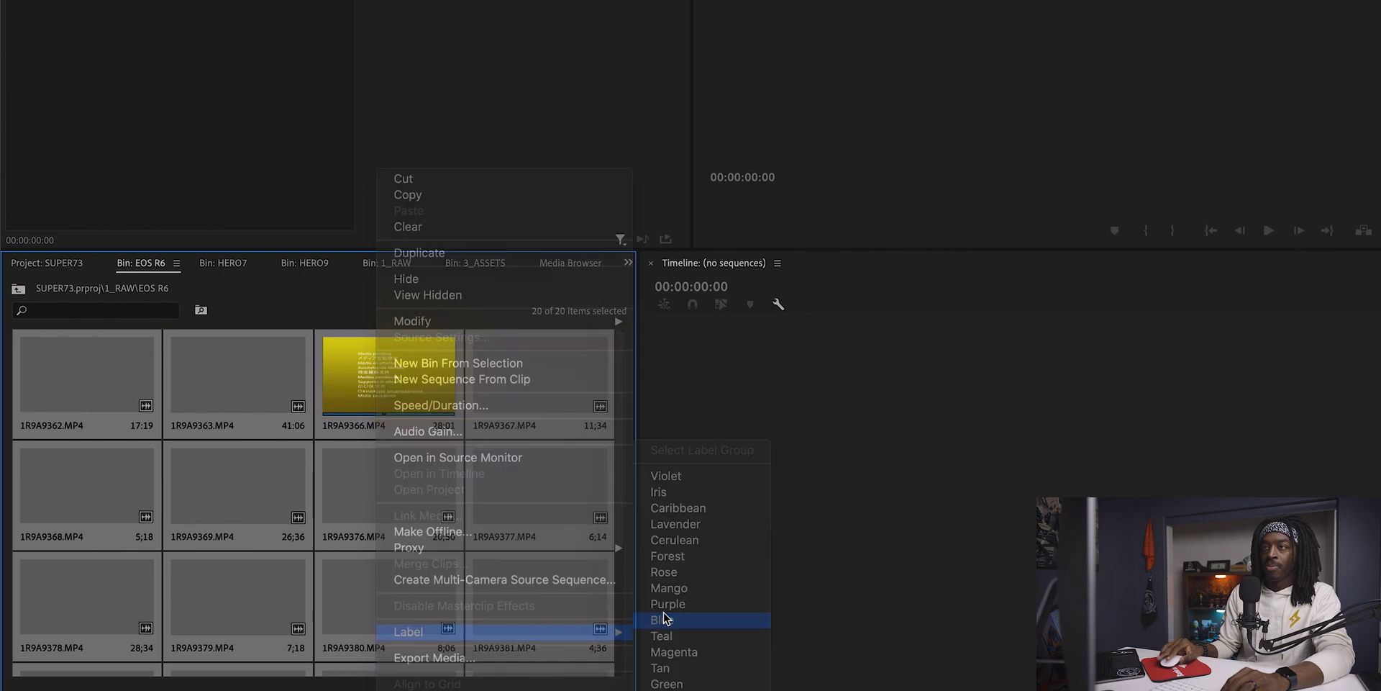
- Open the AIR2 bin, close the accidental import window, and bring up DJI_0018.MP4's options
{"action": "left_click", "coordinate": [365, 264]}
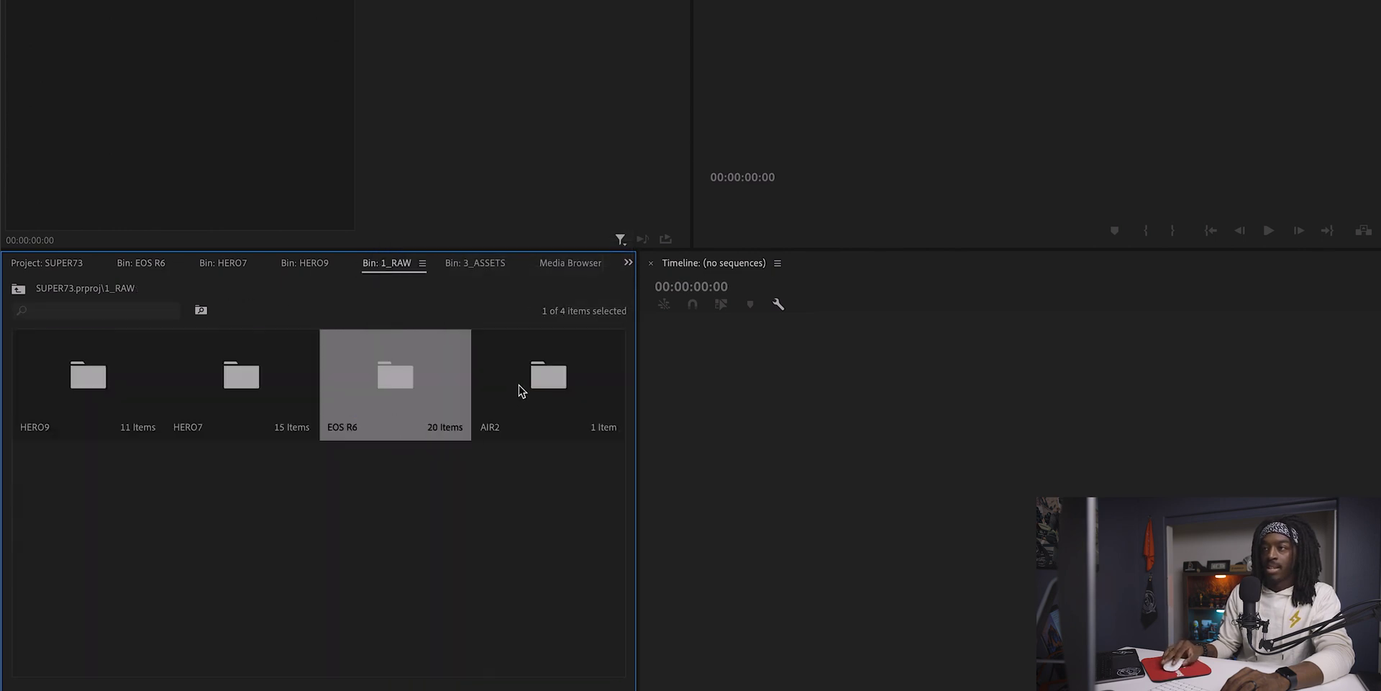
{"action": "left_click", "coordinate": [521, 399]}
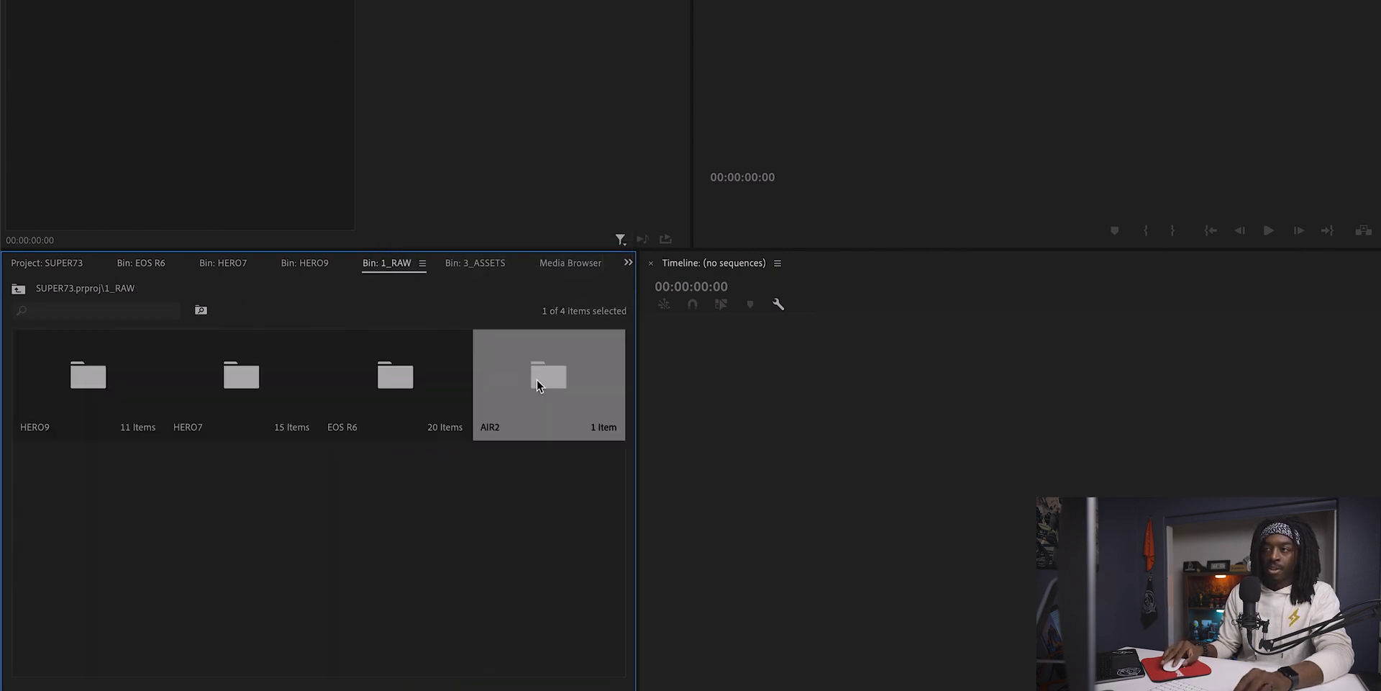
{"action": "double_click", "coordinate": [534, 380]}
{"action": "key", "text": "super+i"}
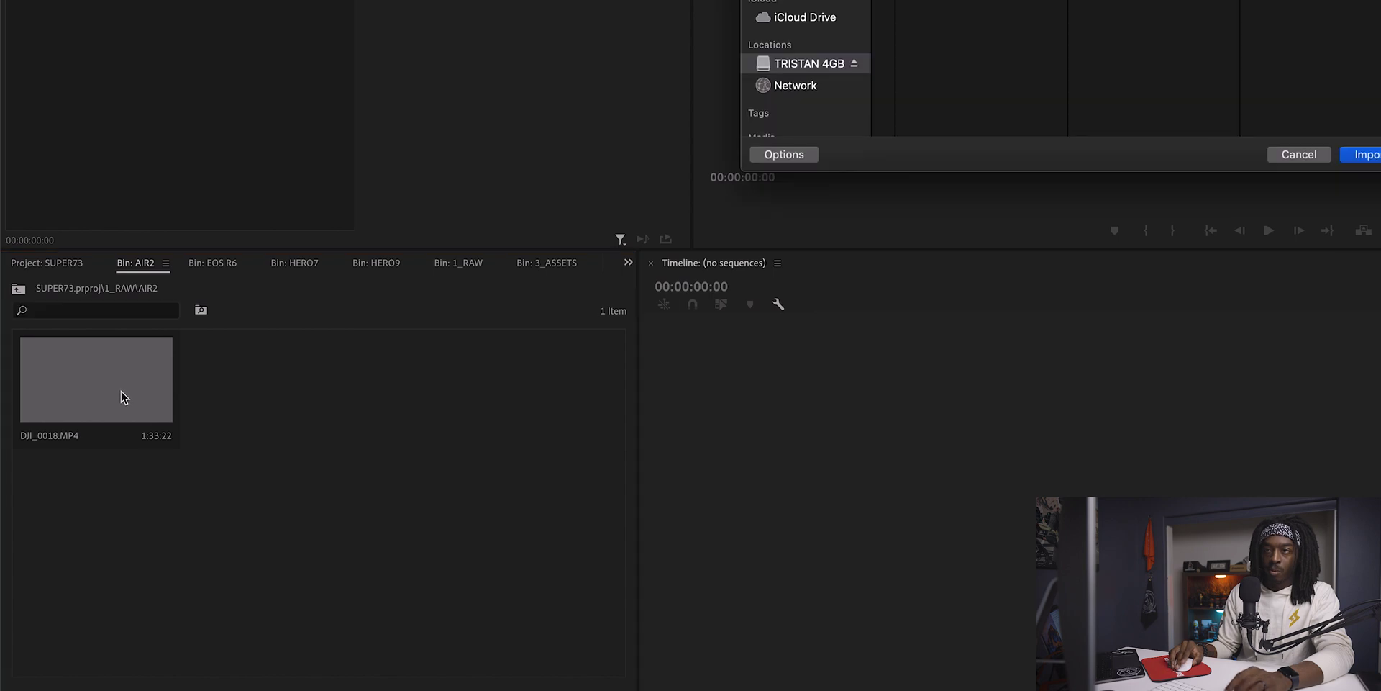
{"action": "left_click", "coordinate": [1270, 157]}
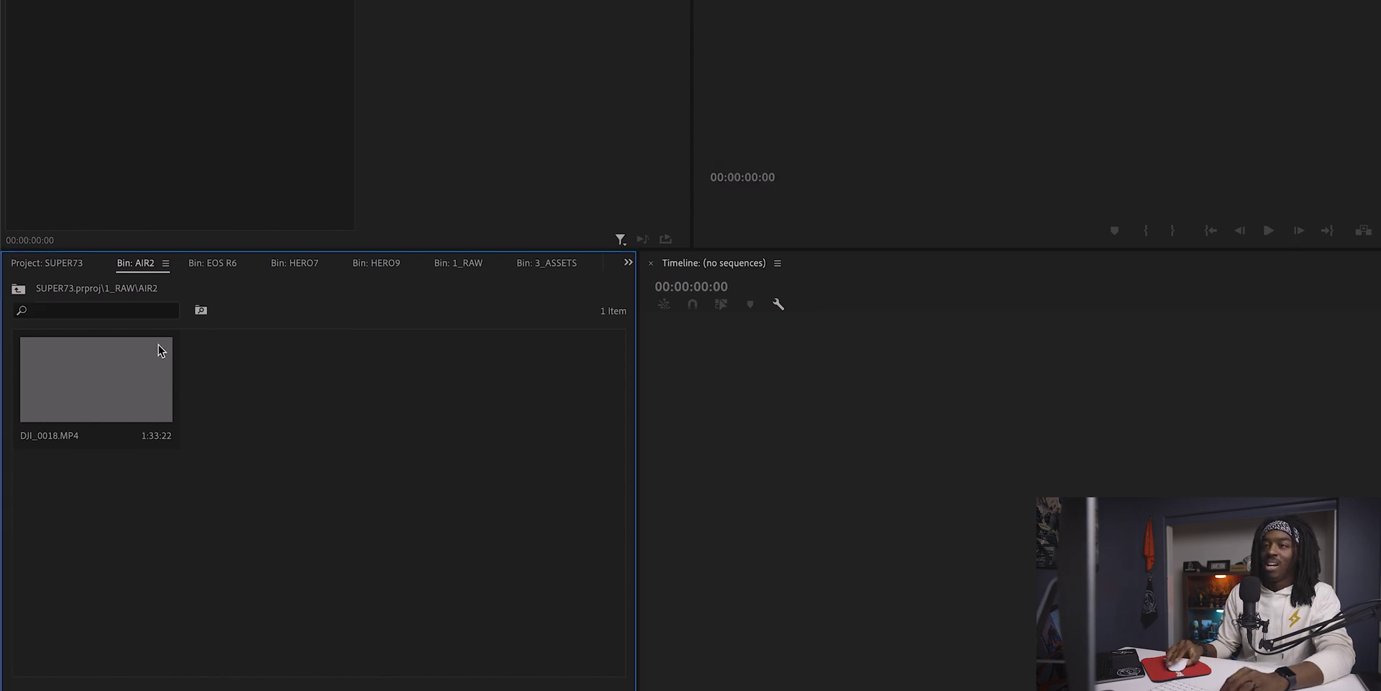
{"action": "right_click", "coordinate": [116, 377]}
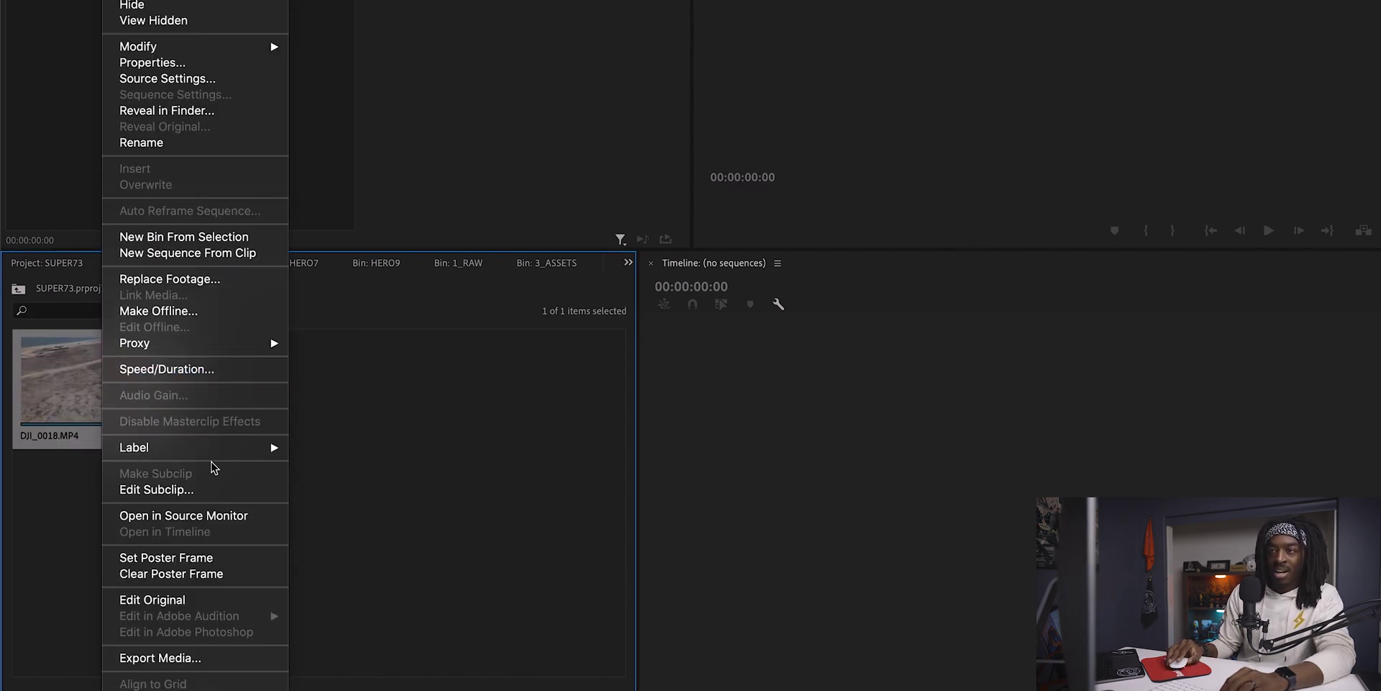
{"action": "mouse_move", "coordinate": [215, 449]}
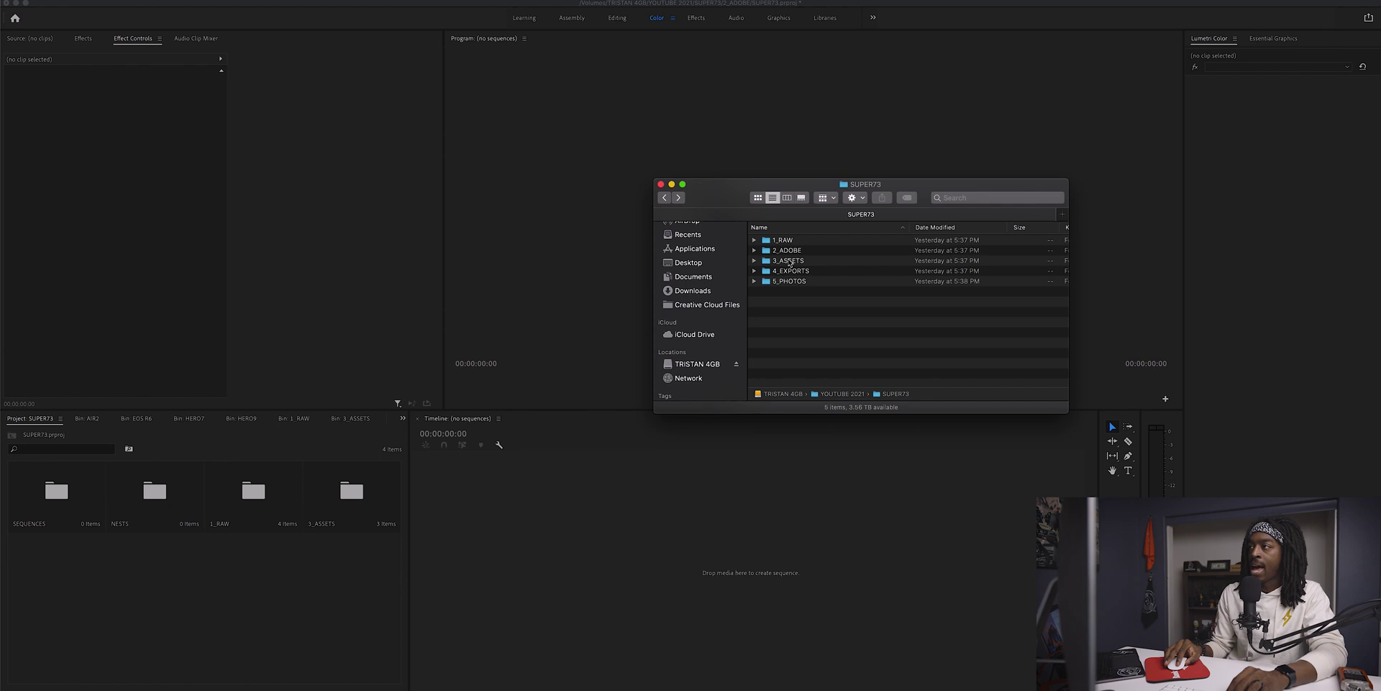
- Import the mp3 vocals track into the 3_ASSETS bin, then open the empty SEQUENCES bin
{"action": "double_click", "coordinate": [789, 261]}
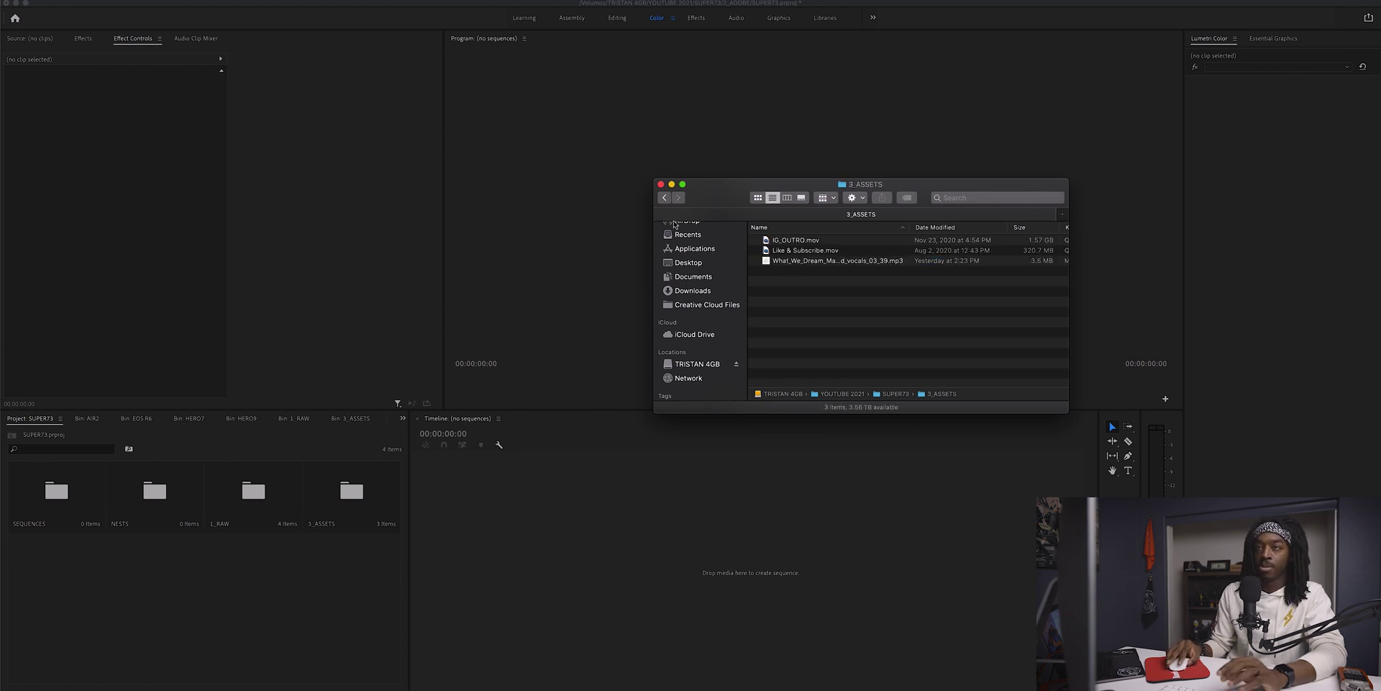
{"action": "left_click_drag", "start_coordinate": [789, 263], "coordinate": [353, 495]}
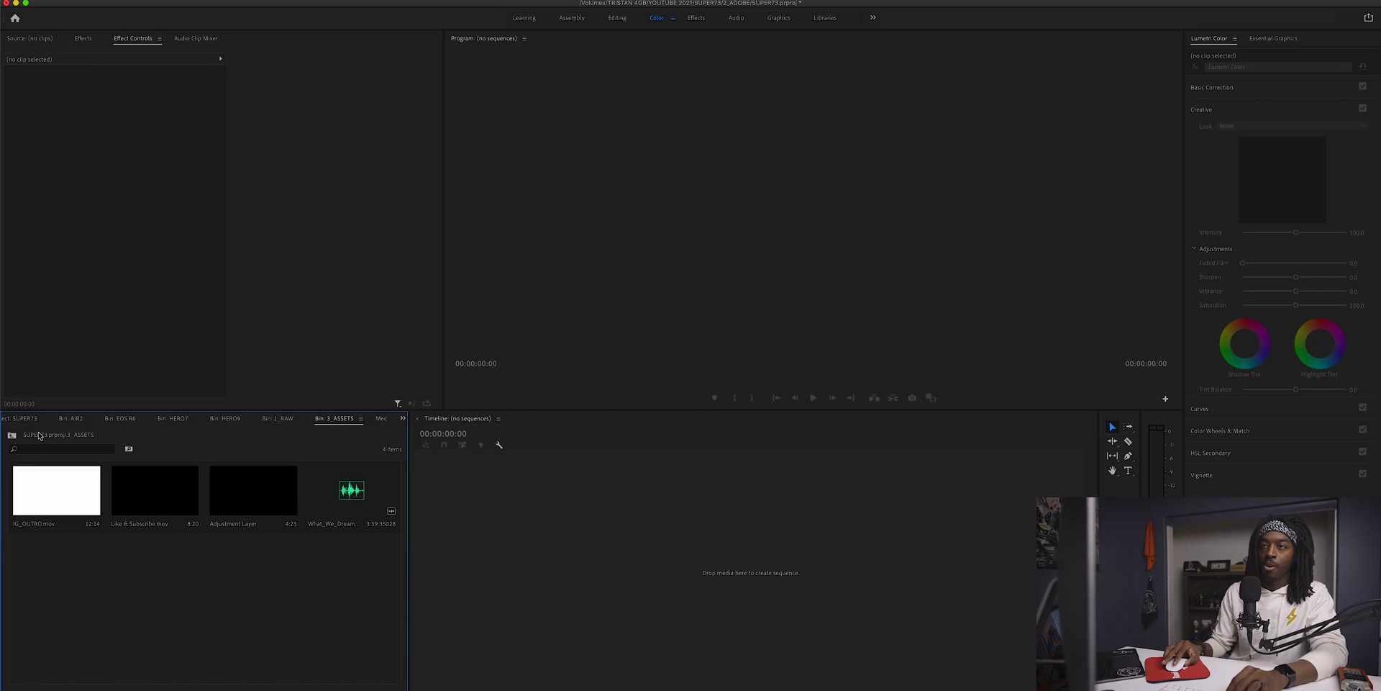
{"action": "left_click", "coordinate": [30, 422]}
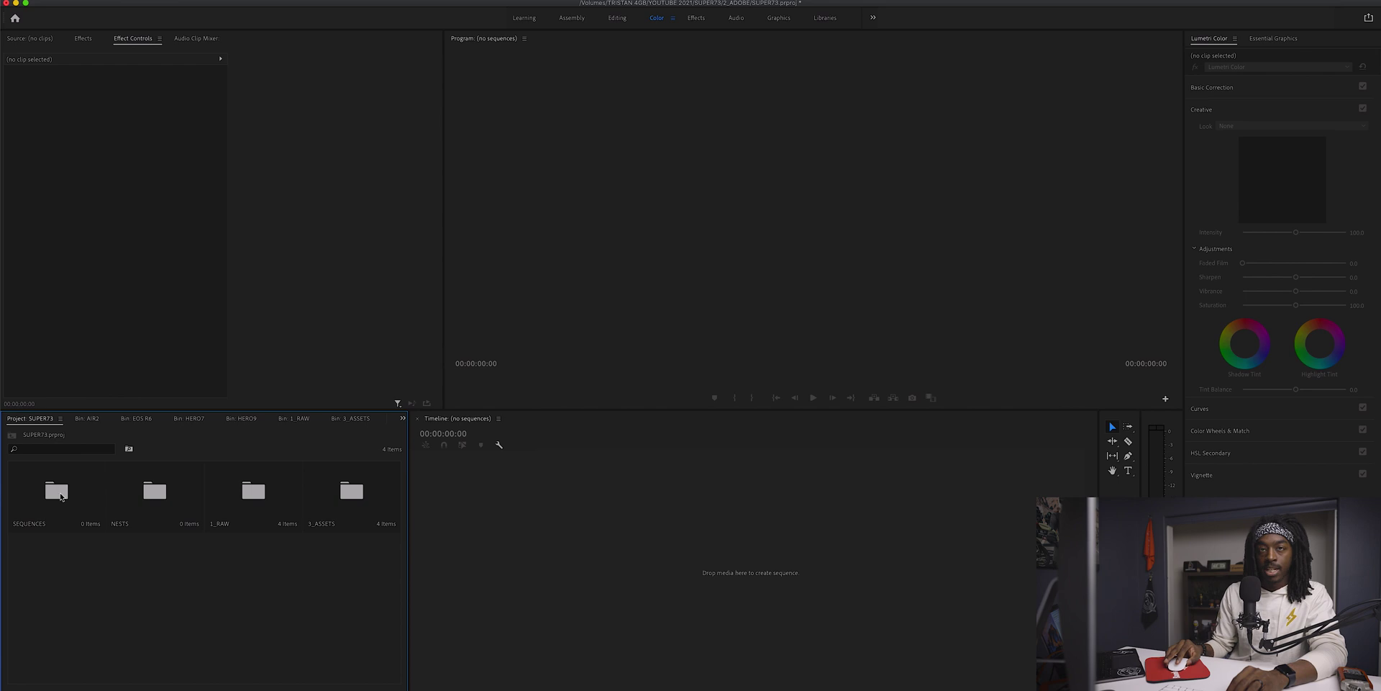
{"action": "double_click", "coordinate": [58, 492]}
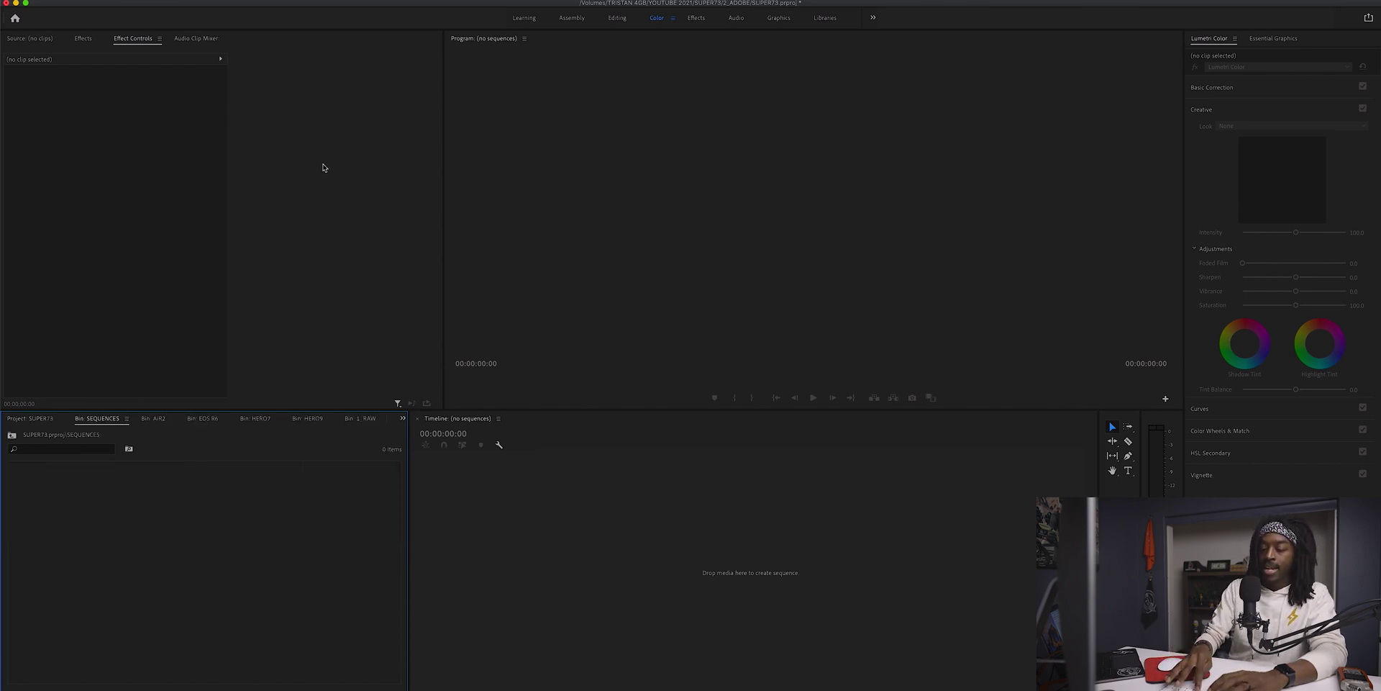
- Create a new sequence named SUPER73 with a custom 3840×2160 frame size
{"action": "key", "text": "super+n"}
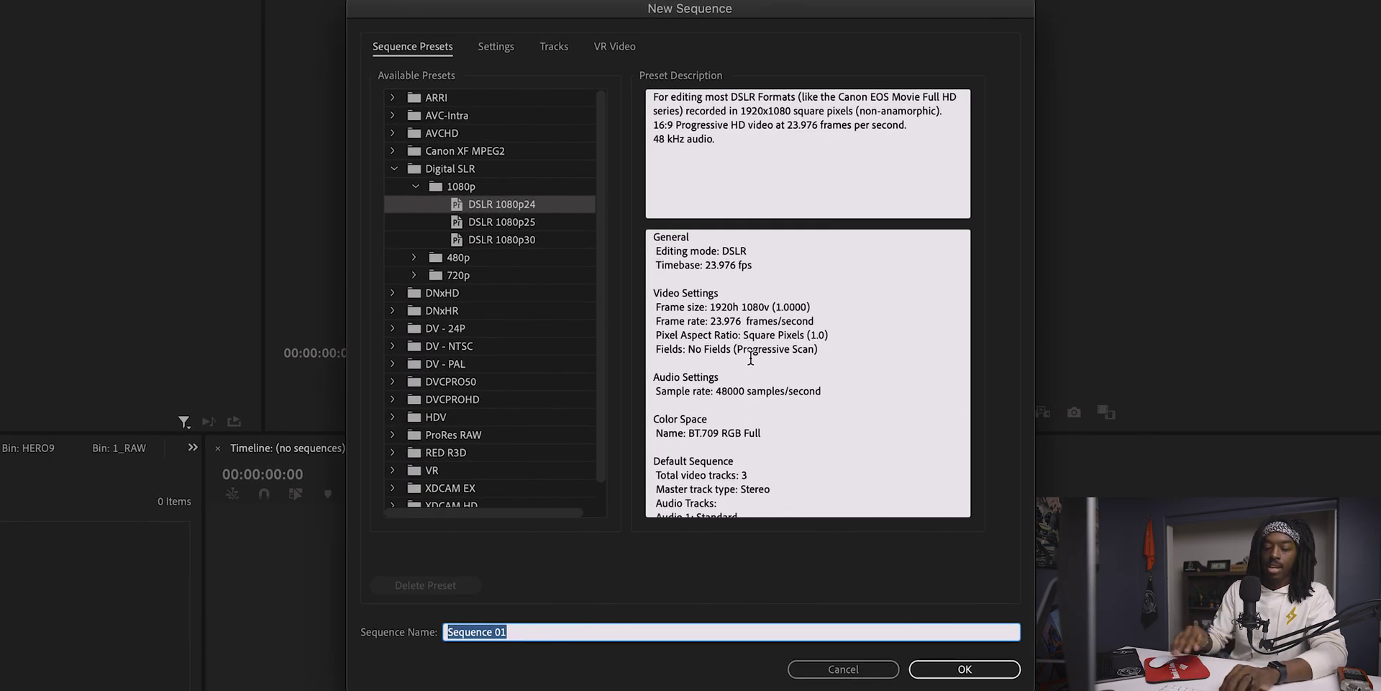
{"action": "type", "text": "S"}
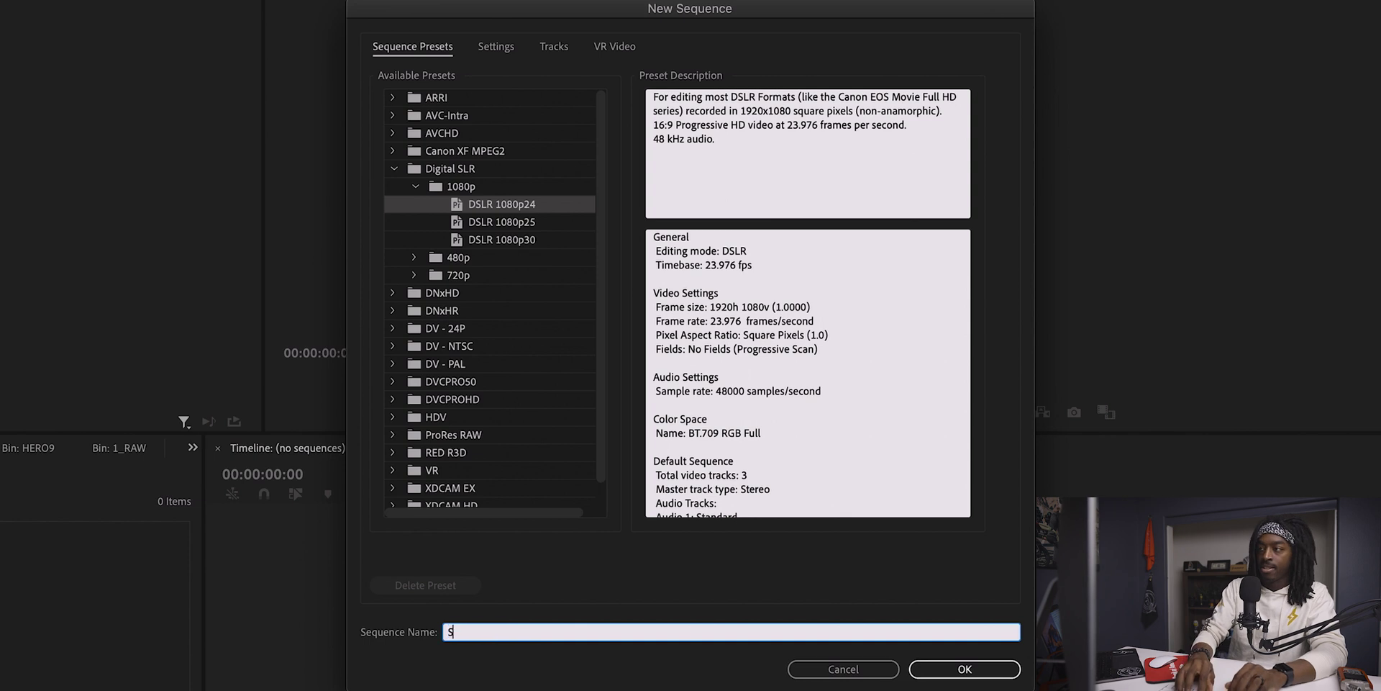
{"action": "type", "text": "UPER73"}
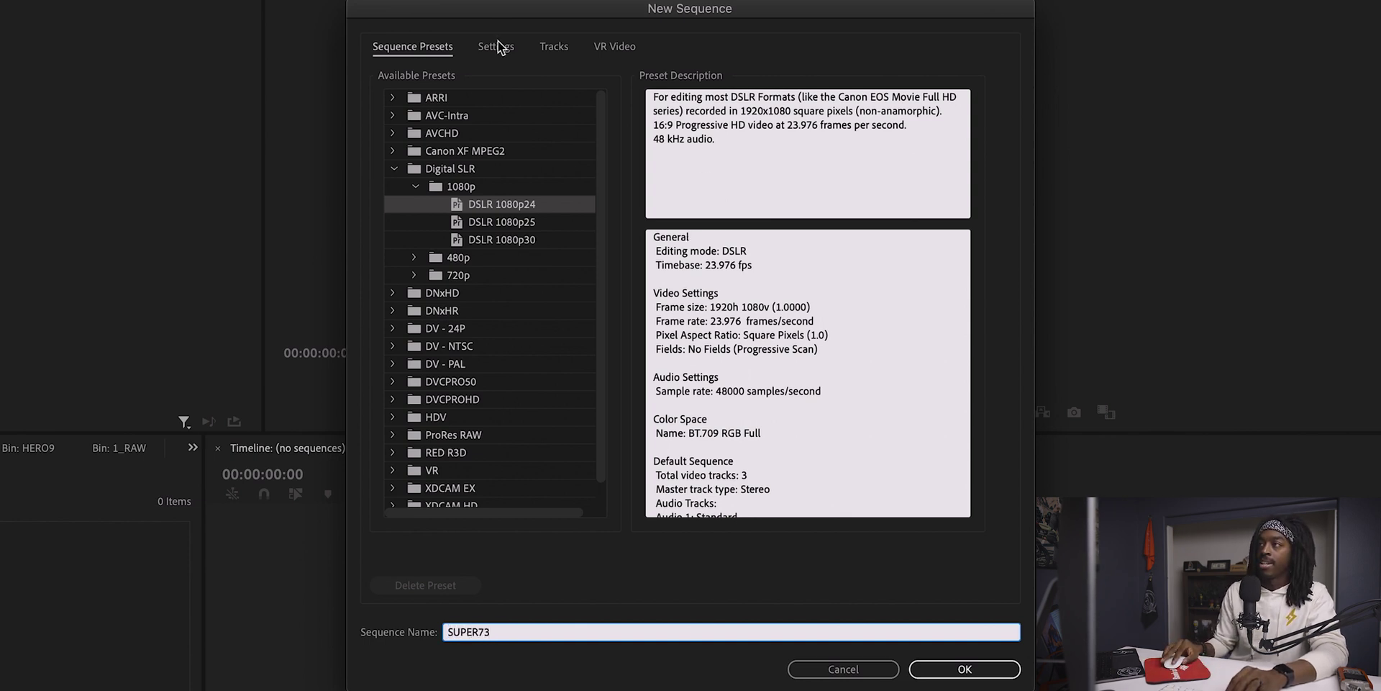
{"action": "left_click", "coordinate": [496, 46]}
{"action": "double_click", "coordinate": [560, 155]}
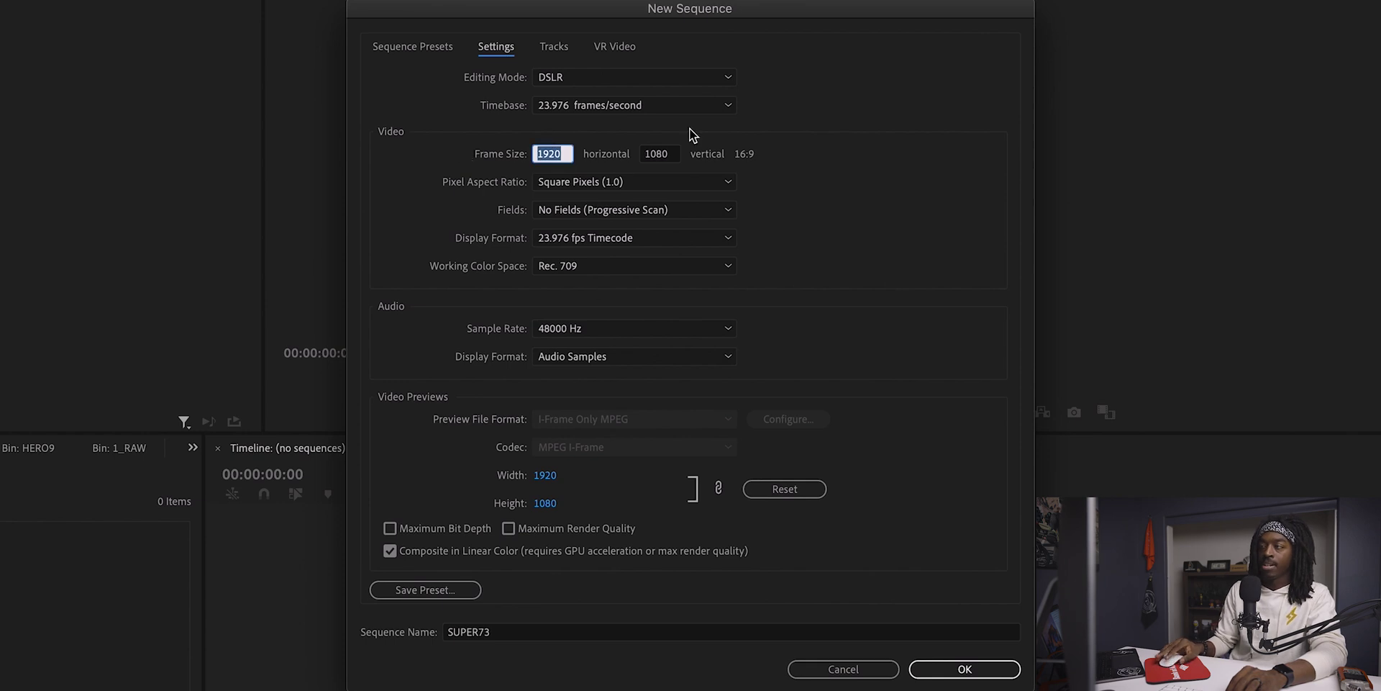
{"action": "type", "text": "3840"}
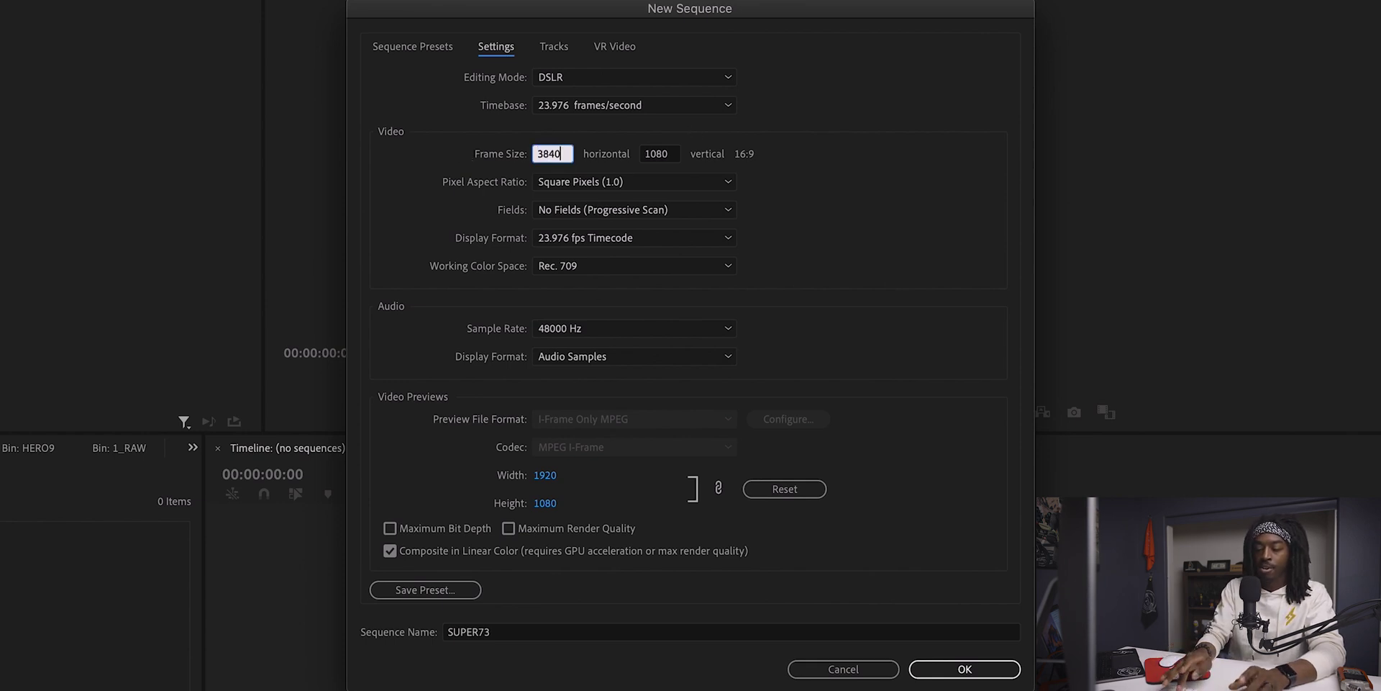
{"action": "key", "text": "Tab"}
{"action": "type", "text": "2"}
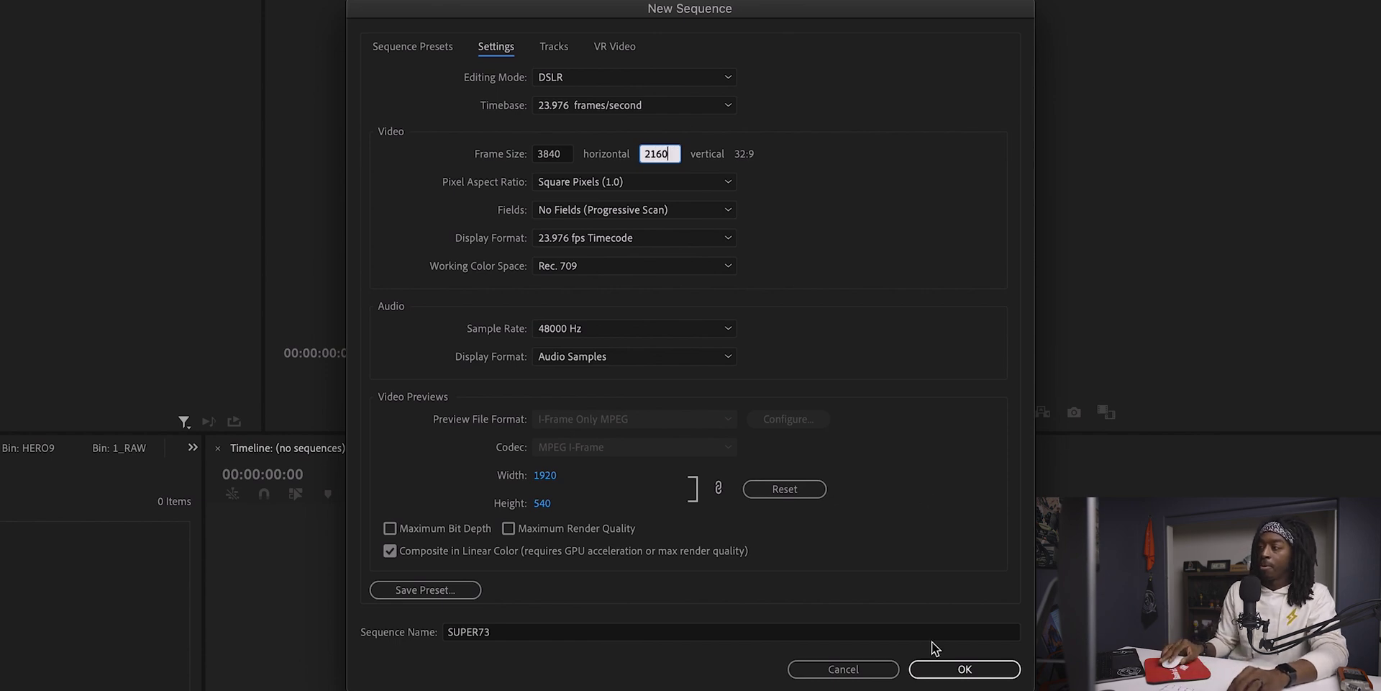
{"action": "left_click", "coordinate": [944, 672]}
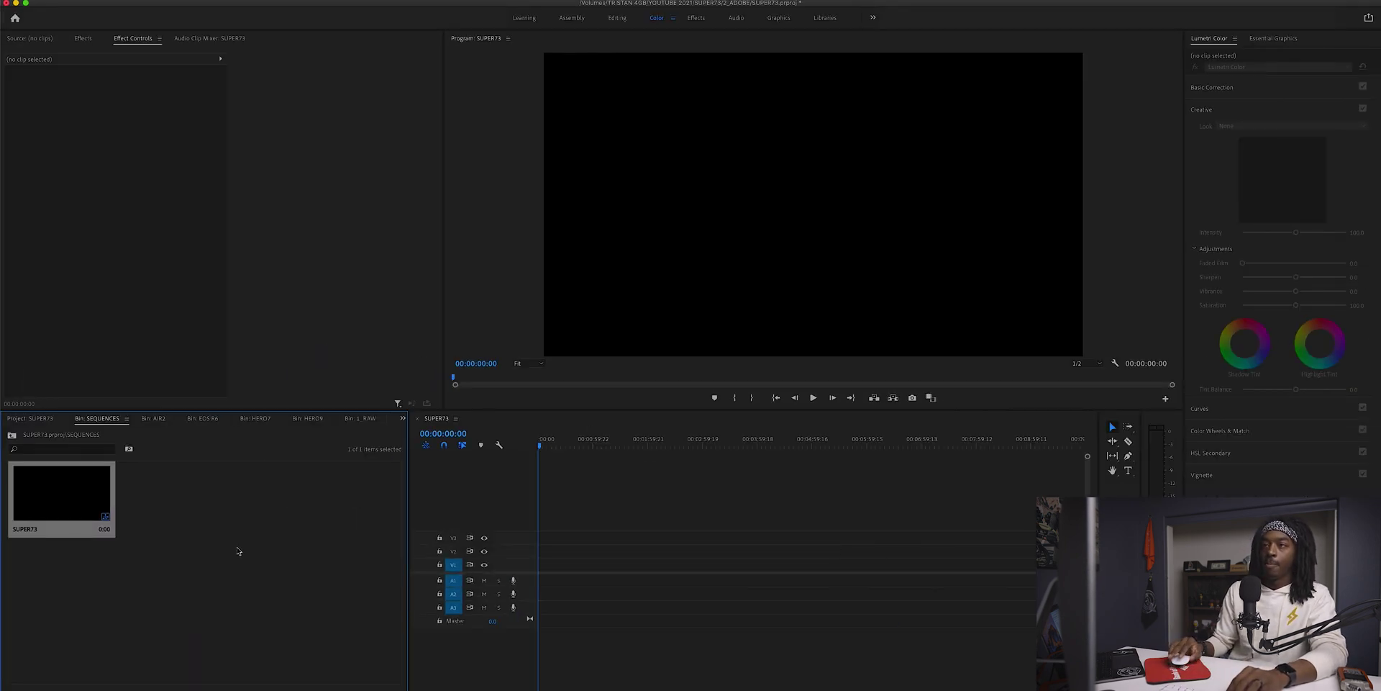
- Place the EOS R6 clip 1R9A9362 at the start of the sequence
{"action": "left_click", "coordinate": [205, 418]}
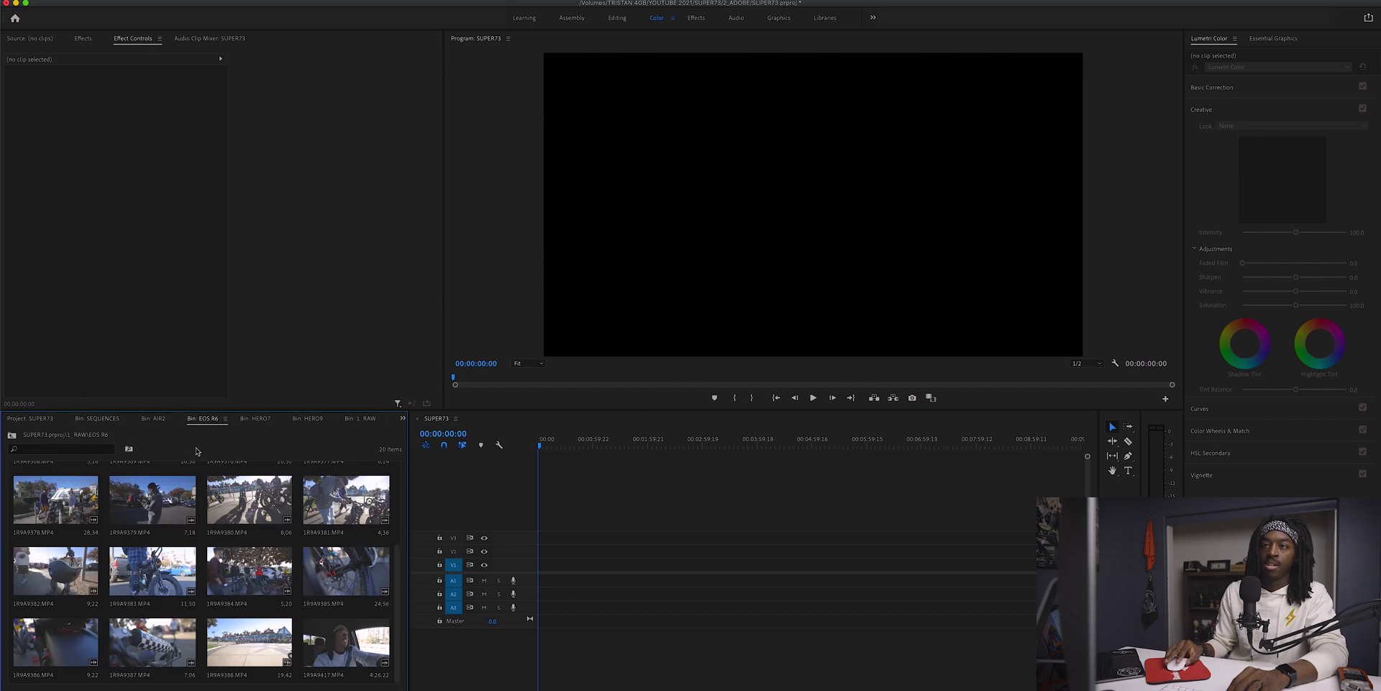
{"action": "scroll", "coordinate": [111, 520], "scroll_direction": "up", "scroll_amount": 3}
{"action": "left_click_drag", "start_coordinate": [58, 492], "coordinate": [535, 569]}
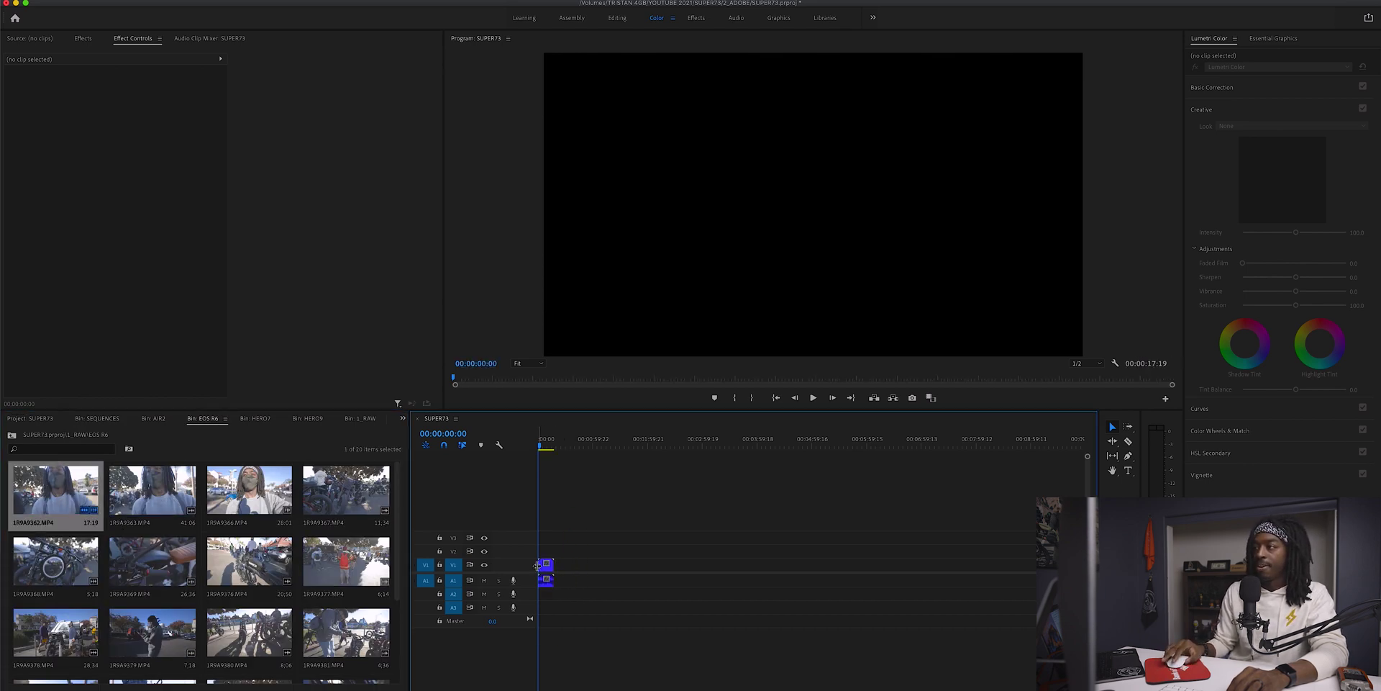
- Stack the Adjustment Layer on V2 over the clip, select it and play the sequence
{"action": "left_click", "coordinate": [403, 418]}
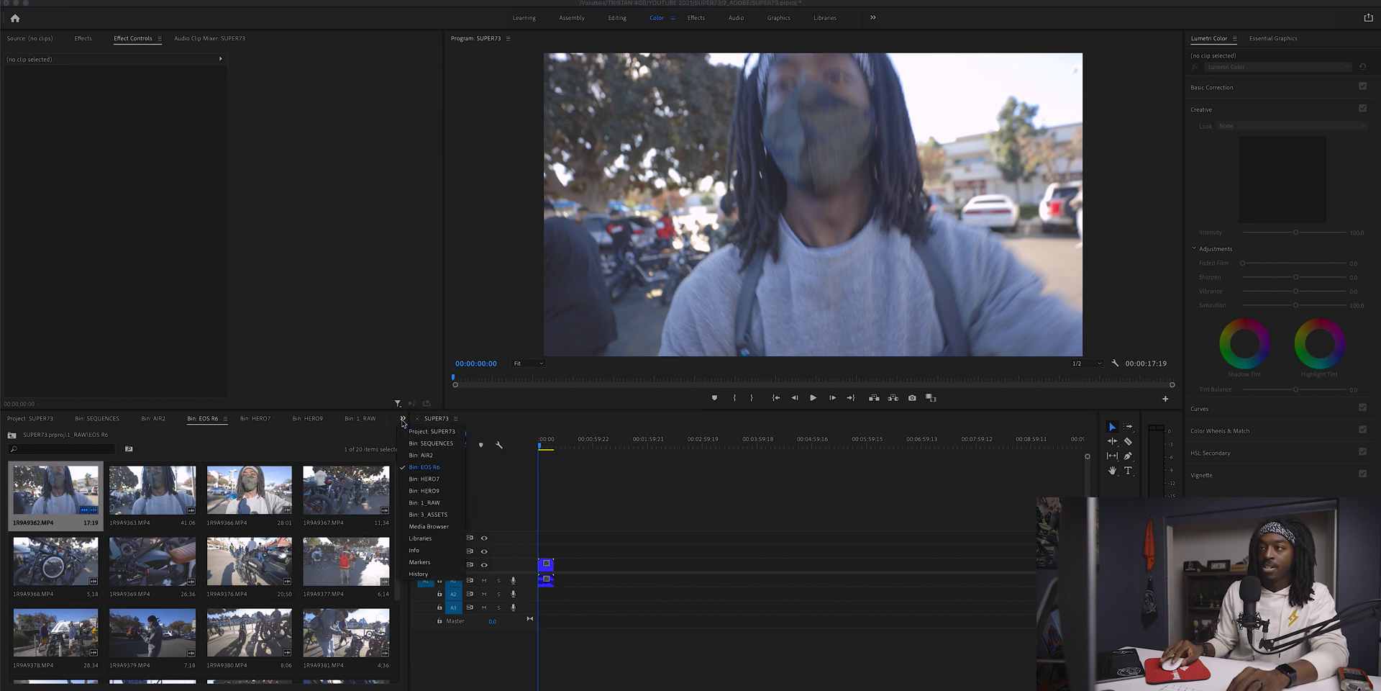
{"action": "left_click", "coordinate": [428, 514]}
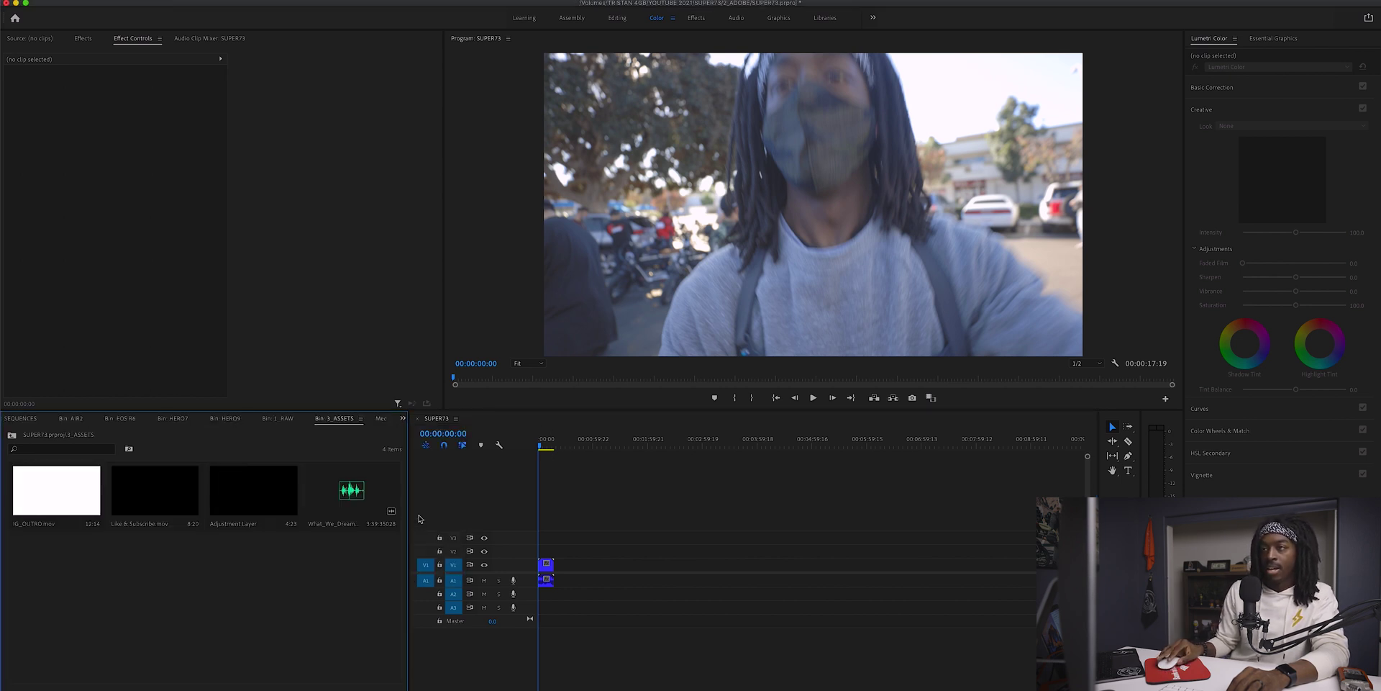
{"action": "left_click_drag", "start_coordinate": [278, 513], "coordinate": [540, 551]}
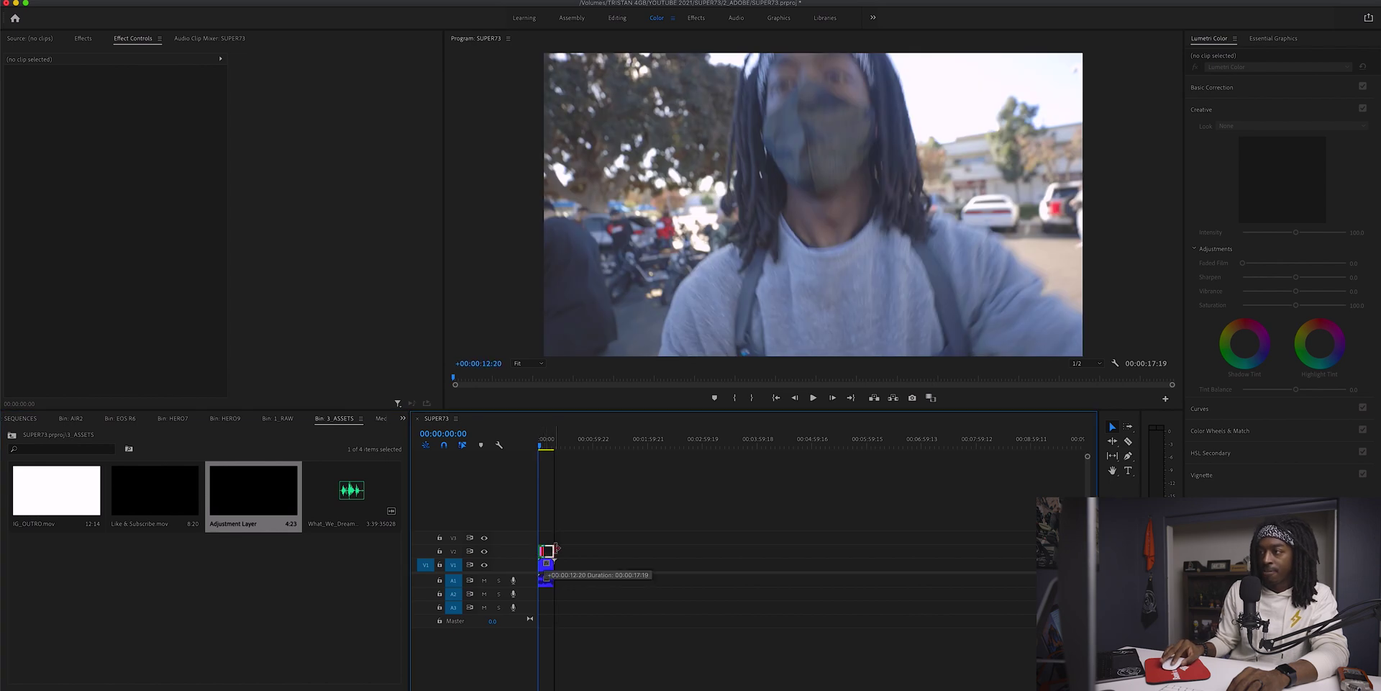
{"action": "left_click", "coordinate": [546, 551]}
{"action": "key", "text": "space"}
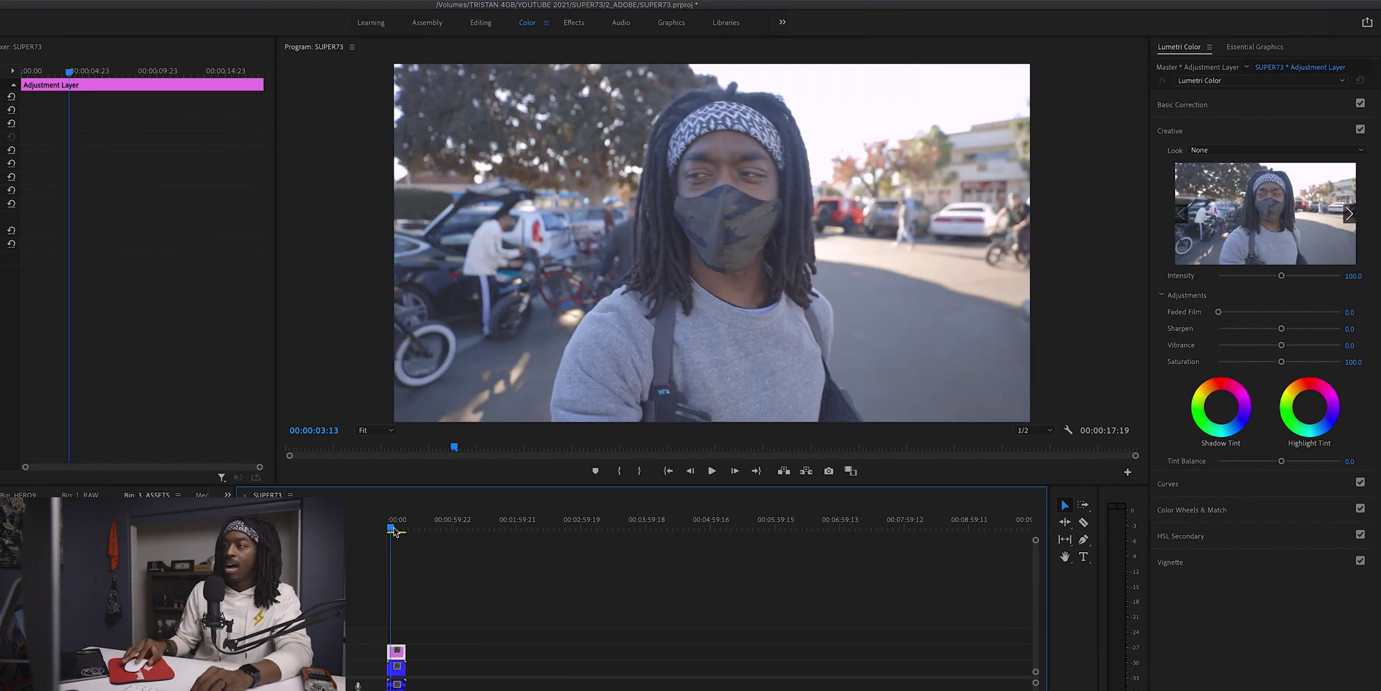
- Darken the shadows and shape a contrast S-curve in RGB Curves
{"action": "left_click", "coordinate": [1274, 105]}
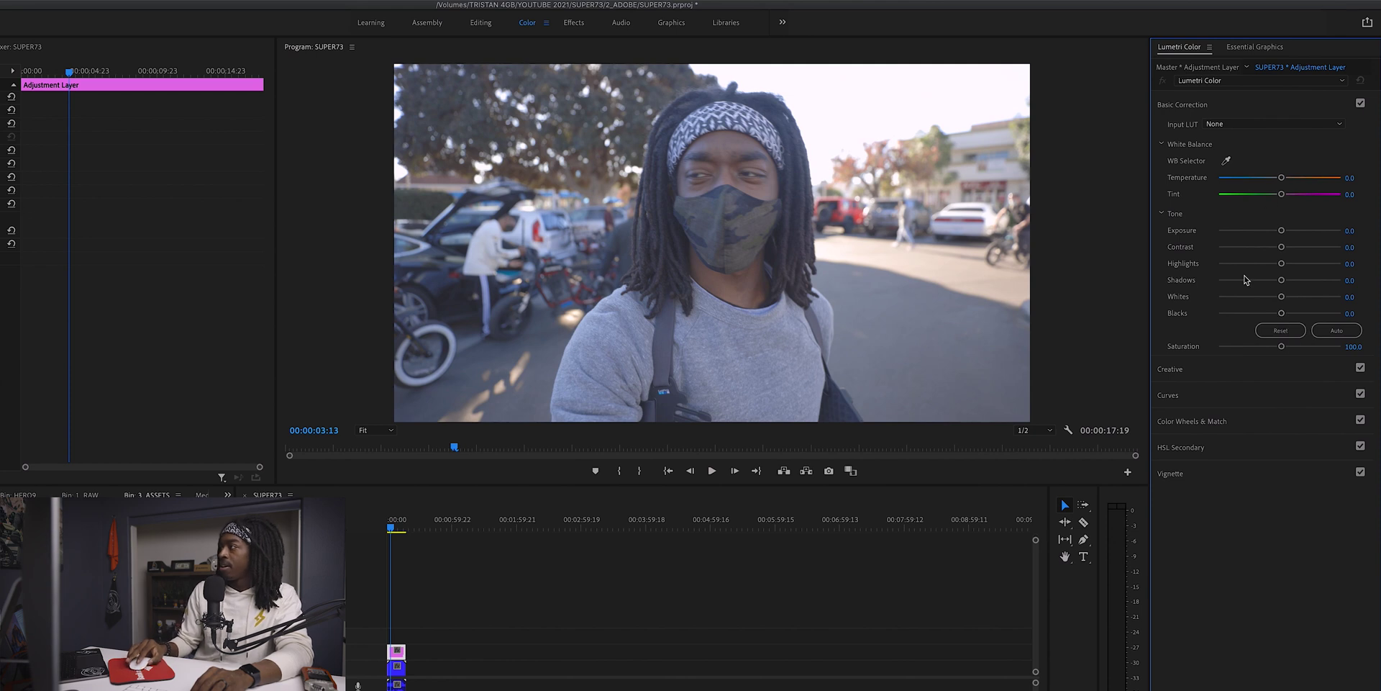
{"action": "left_click_drag", "start_coordinate": [1281, 285], "coordinate": [1272, 284]}
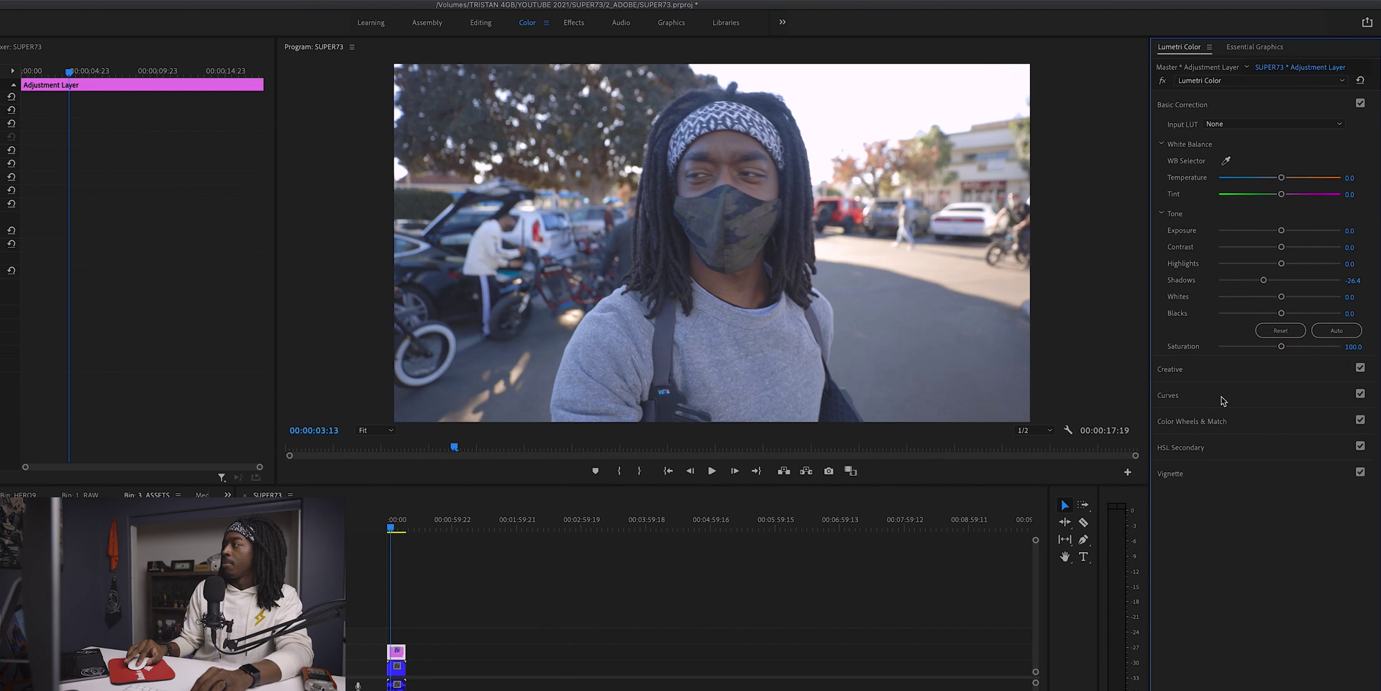
{"action": "left_click", "coordinate": [1221, 396]}
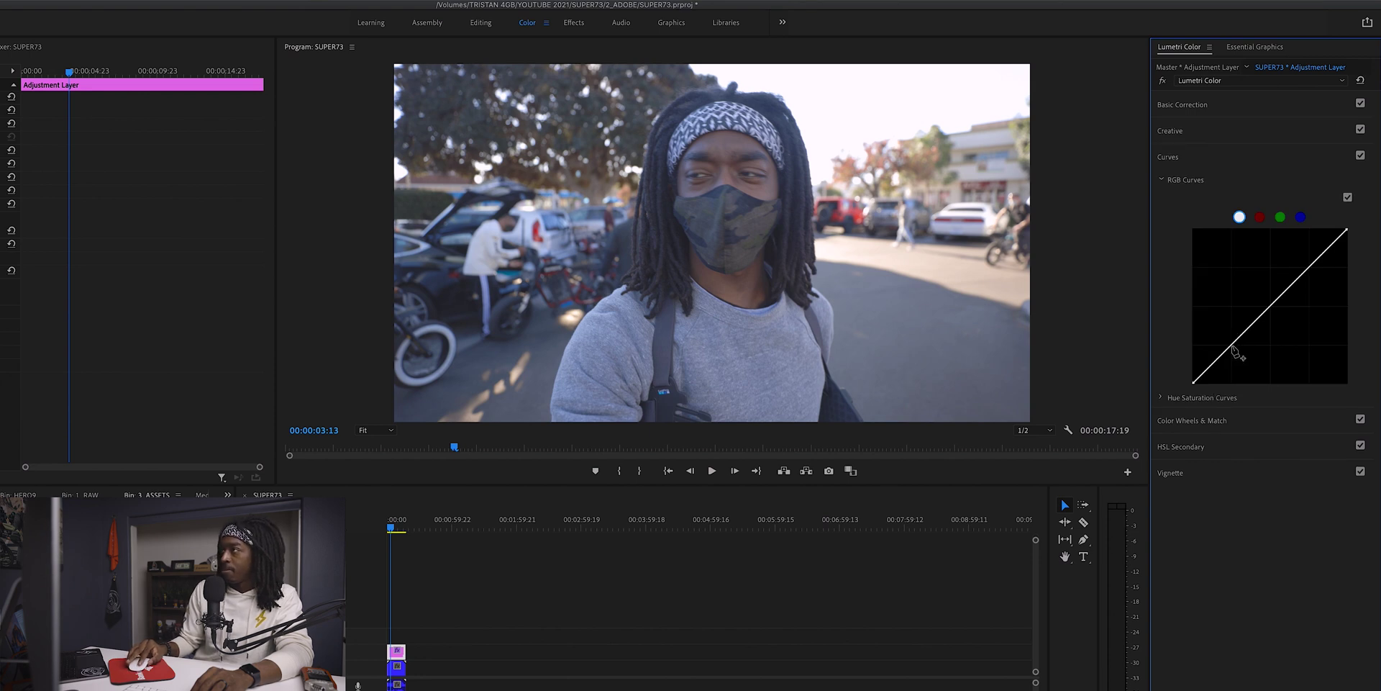
{"action": "left_click_drag", "start_coordinate": [1233, 347], "coordinate": [1235, 350]}
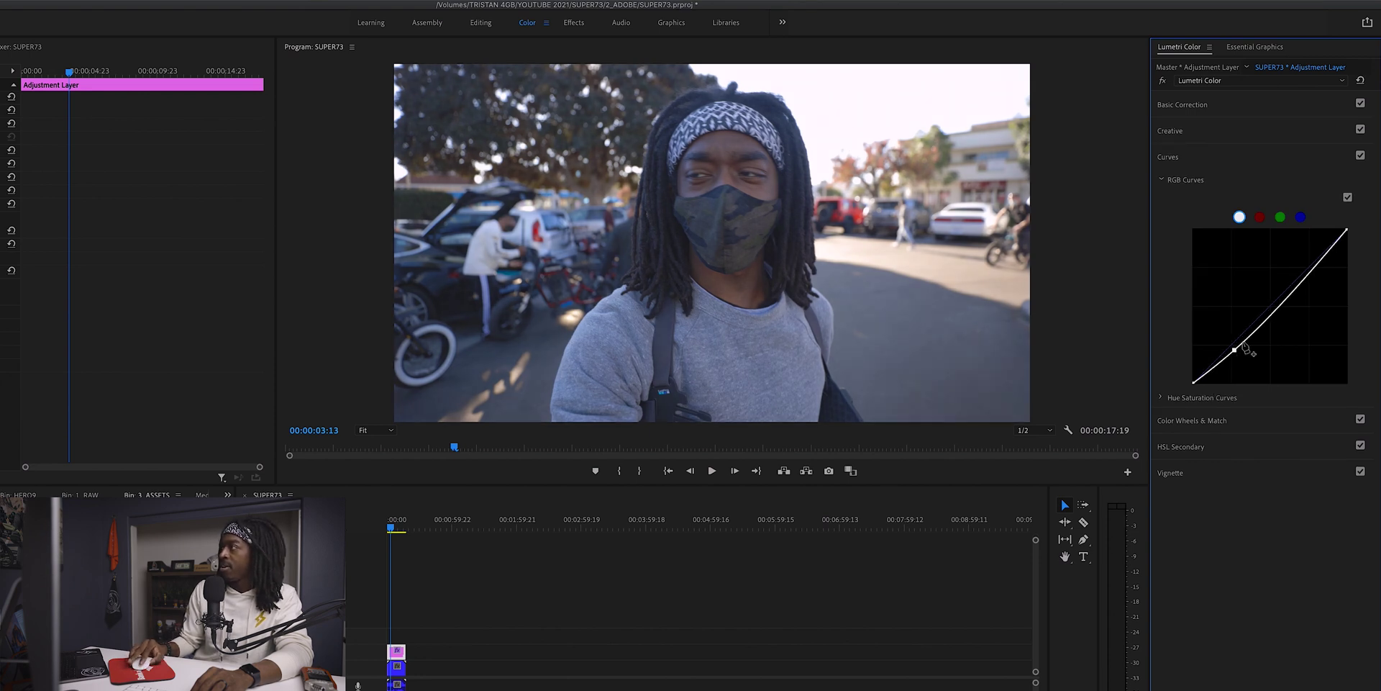
{"action": "left_click_drag", "start_coordinate": [1310, 270], "coordinate": [1303, 265]}
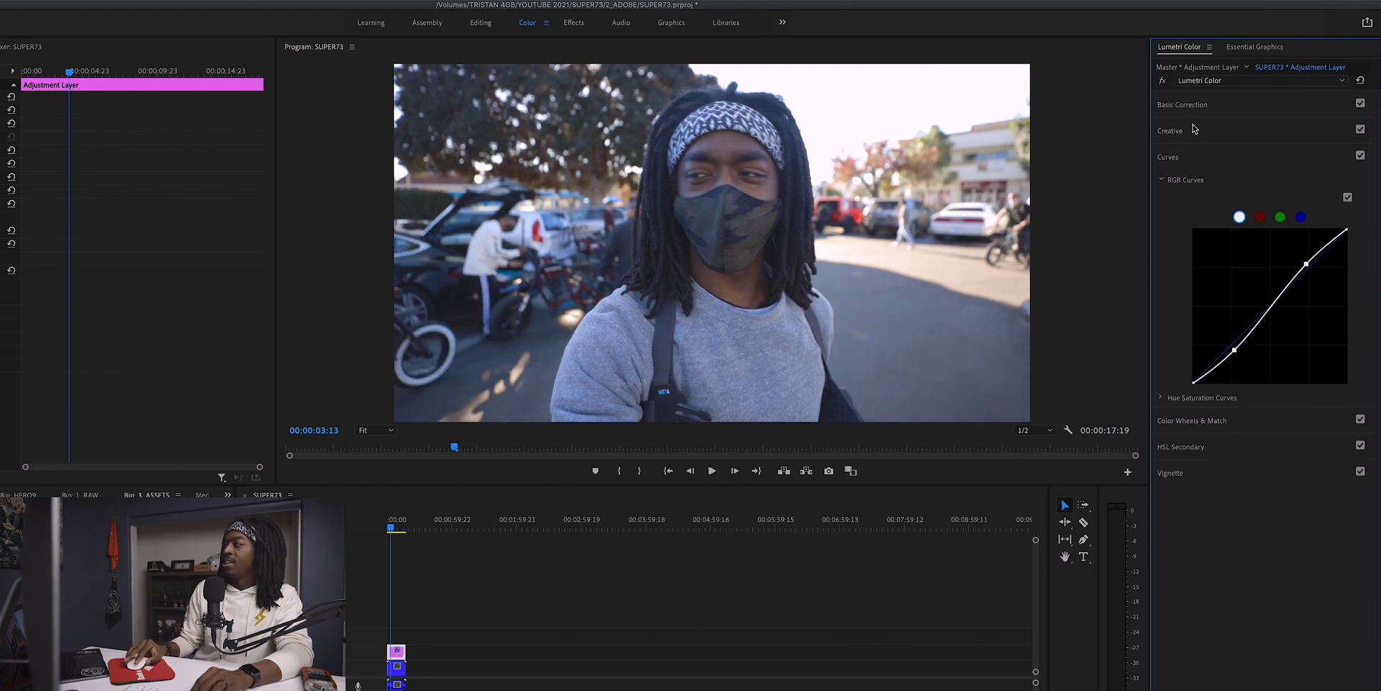
- Set the vignette amount to -0.3
{"action": "left_click", "coordinate": [1223, 107]}
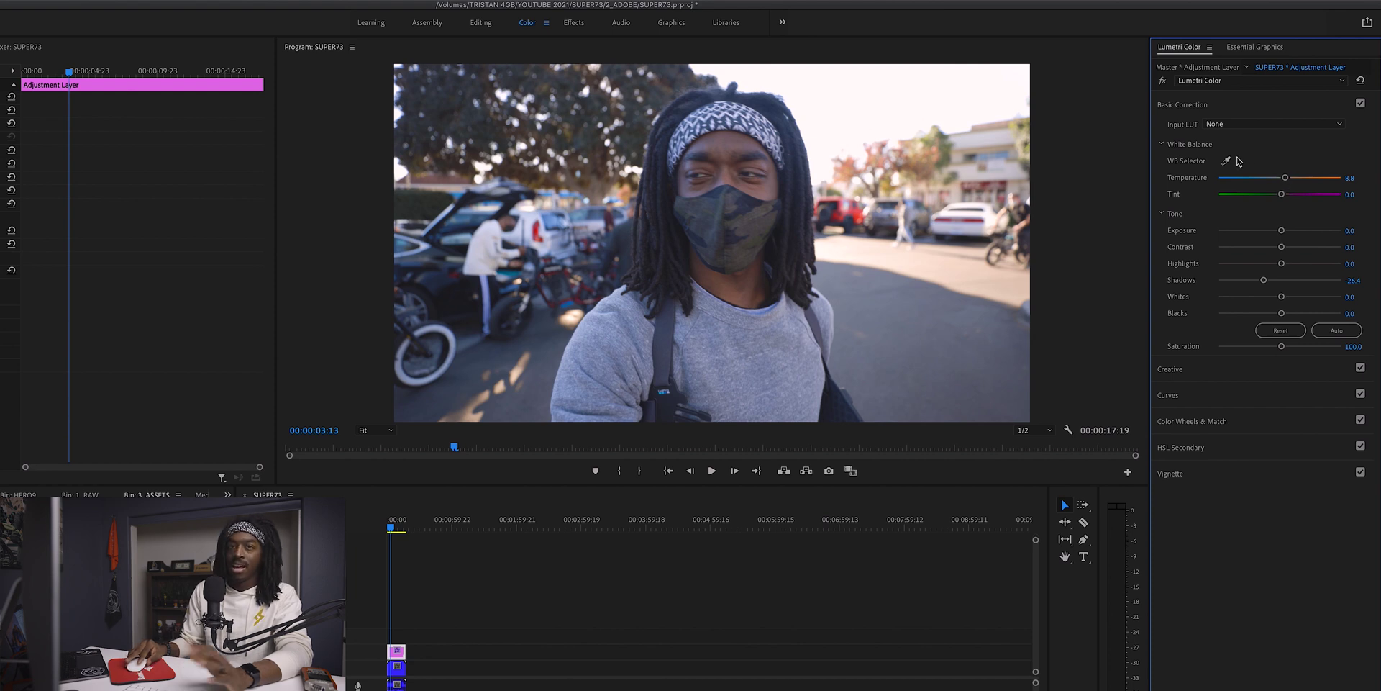
{"action": "left_click", "coordinate": [1311, 474]}
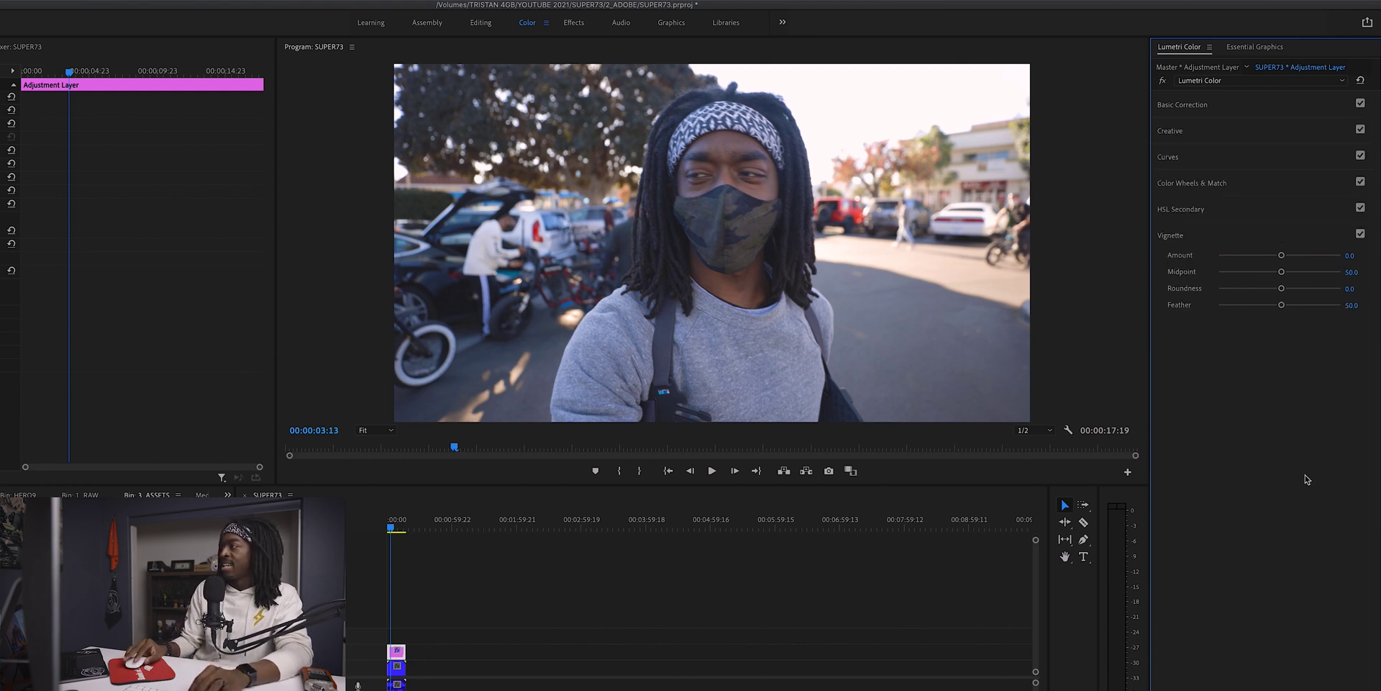
{"action": "left_click", "coordinate": [1353, 256]}
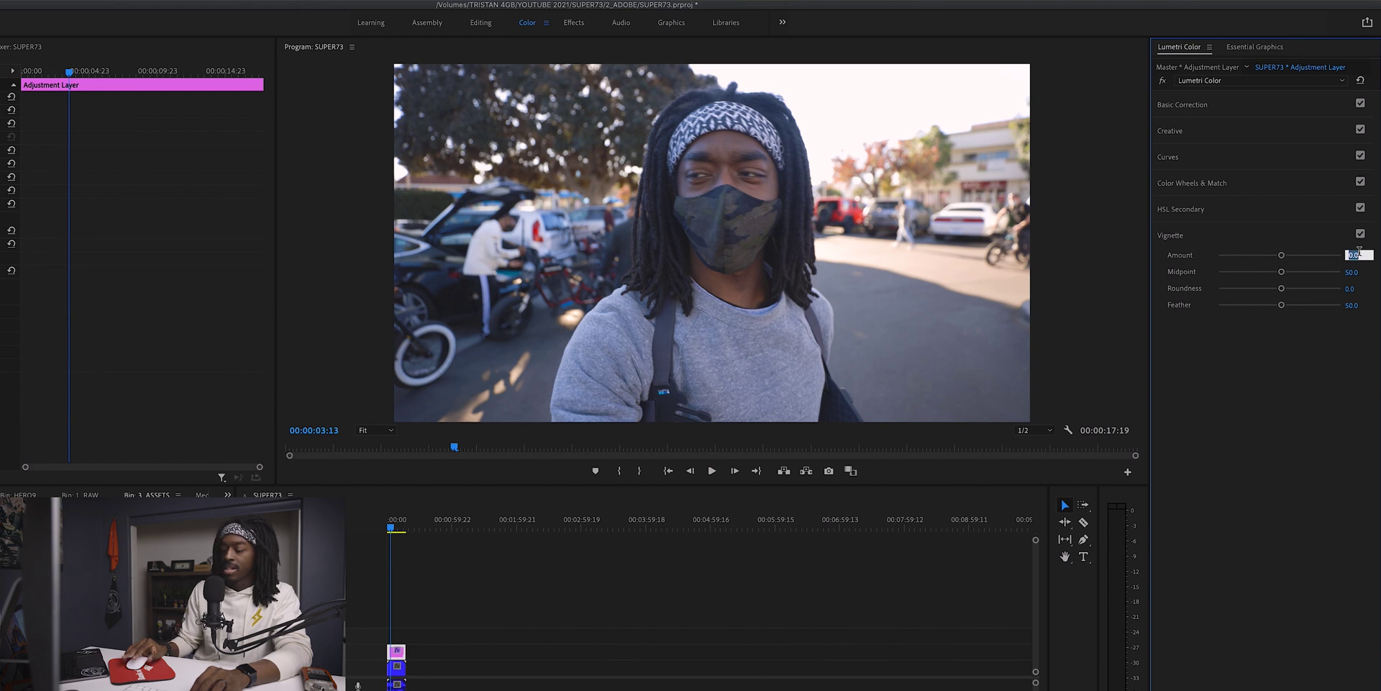
{"action": "type", "text": "-0"}
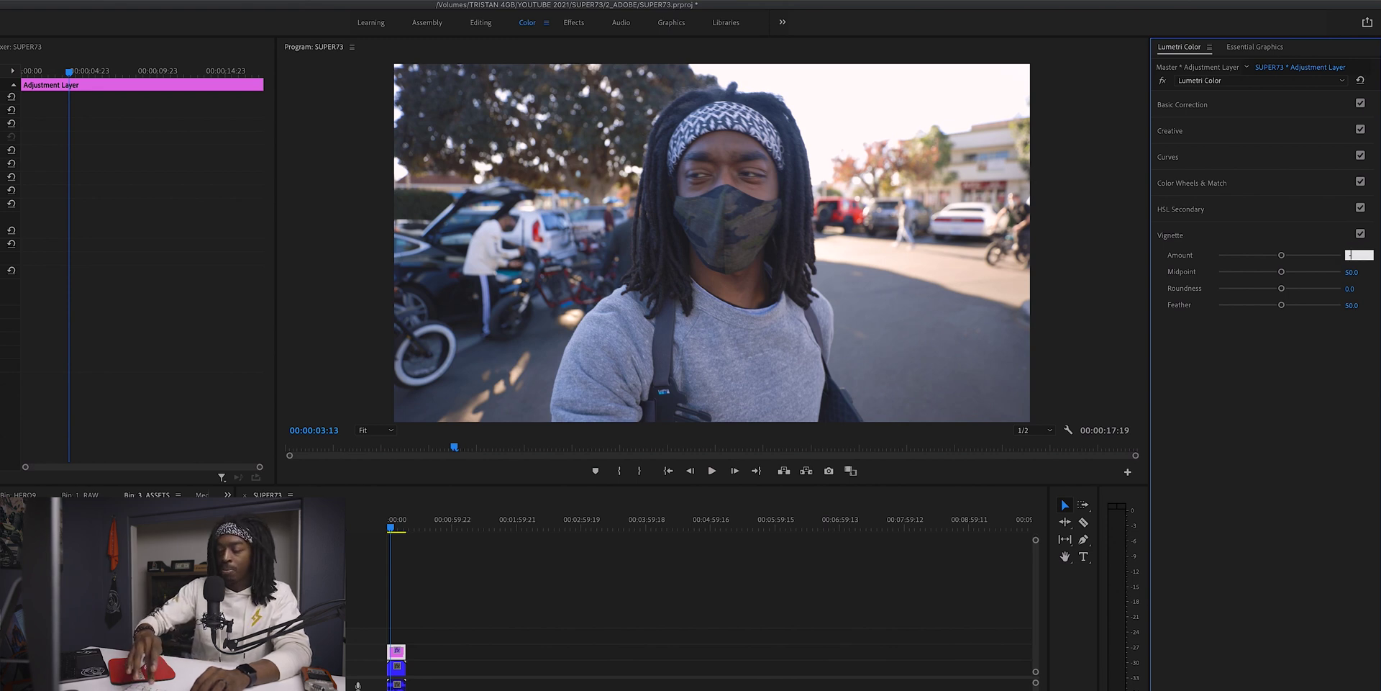
{"action": "type", "text": ".3"}
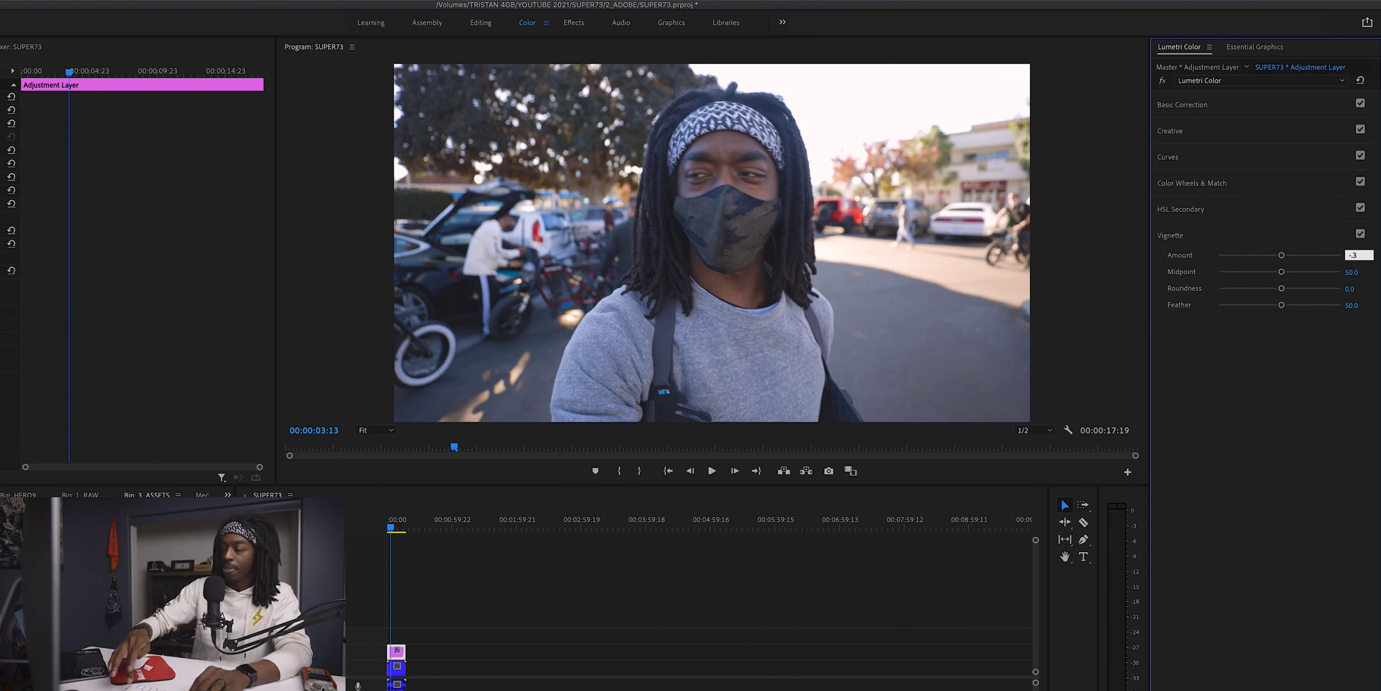
{"action": "key", "text": "Return"}
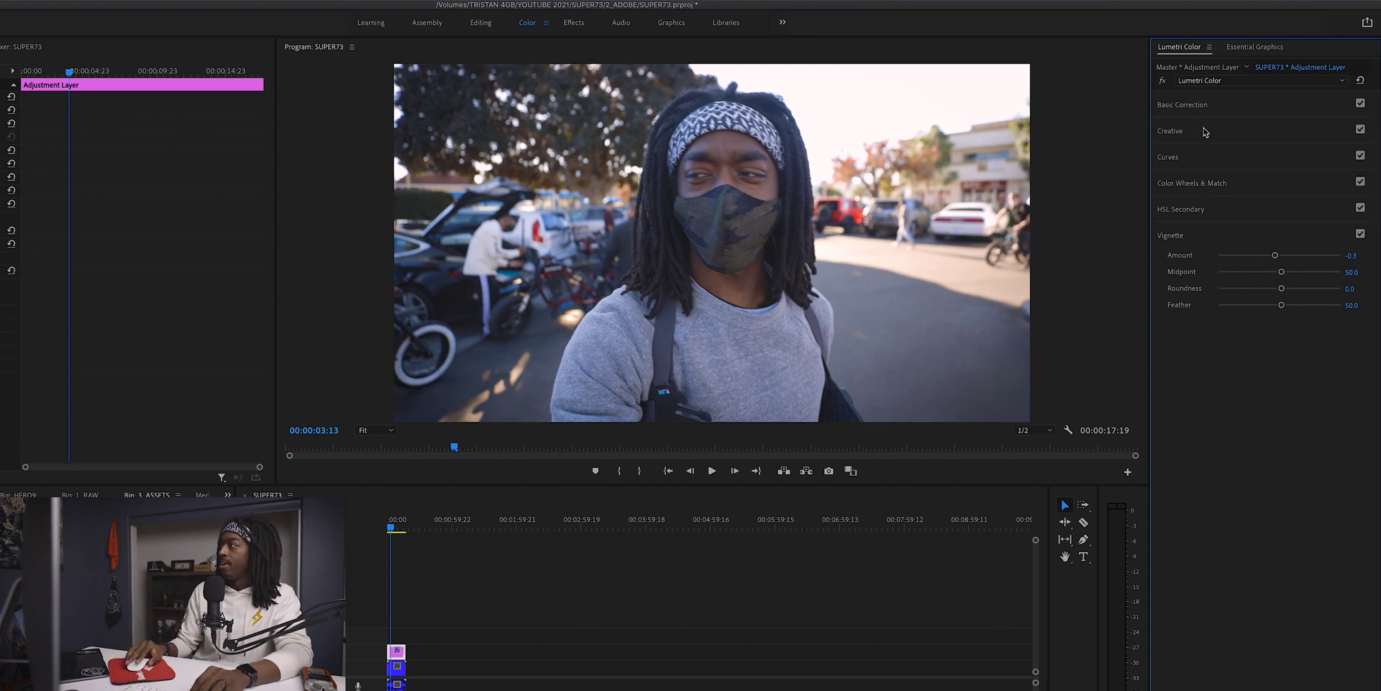
- Raise Sharpen to 15 and Saturation to 105 in the Creative adjustments
{"action": "left_click", "coordinate": [1263, 136]}
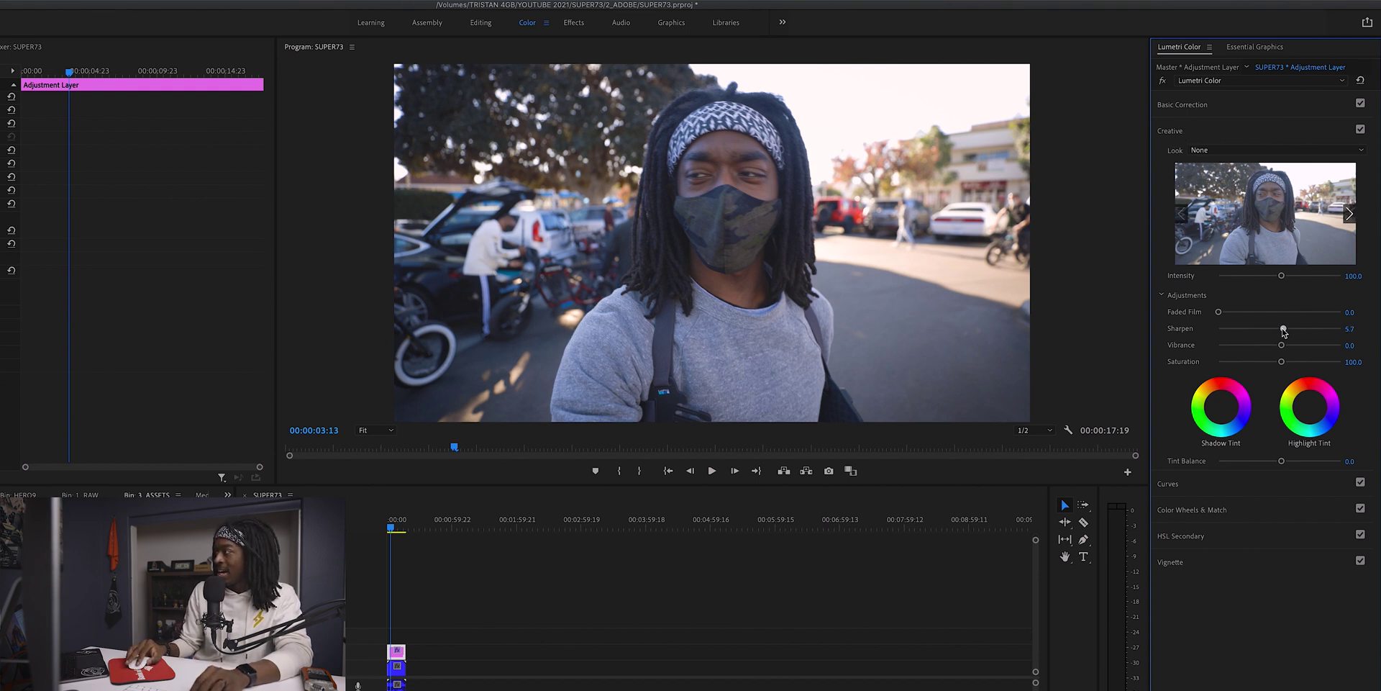
{"action": "left_click_drag", "start_coordinate": [1288, 330], "coordinate": [1289, 330]}
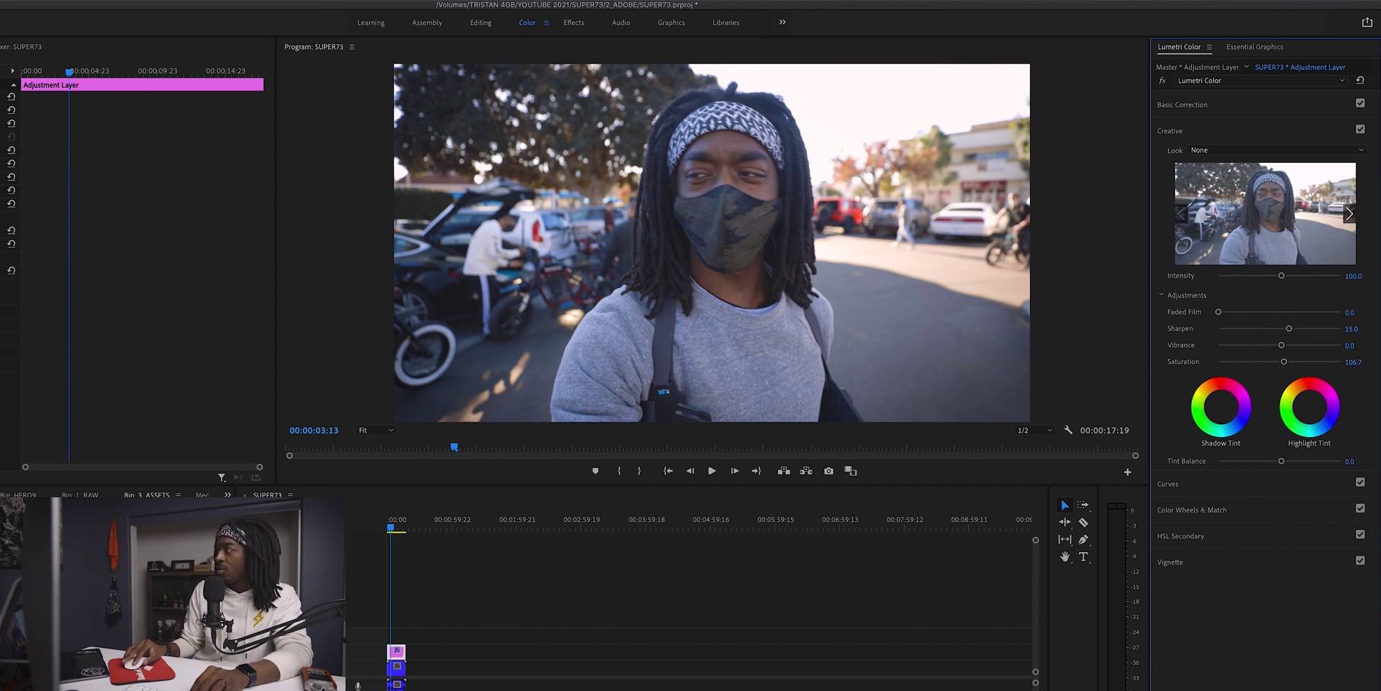
{"action": "left_click", "coordinate": [1348, 362]}
{"action": "type", "text": "105"}
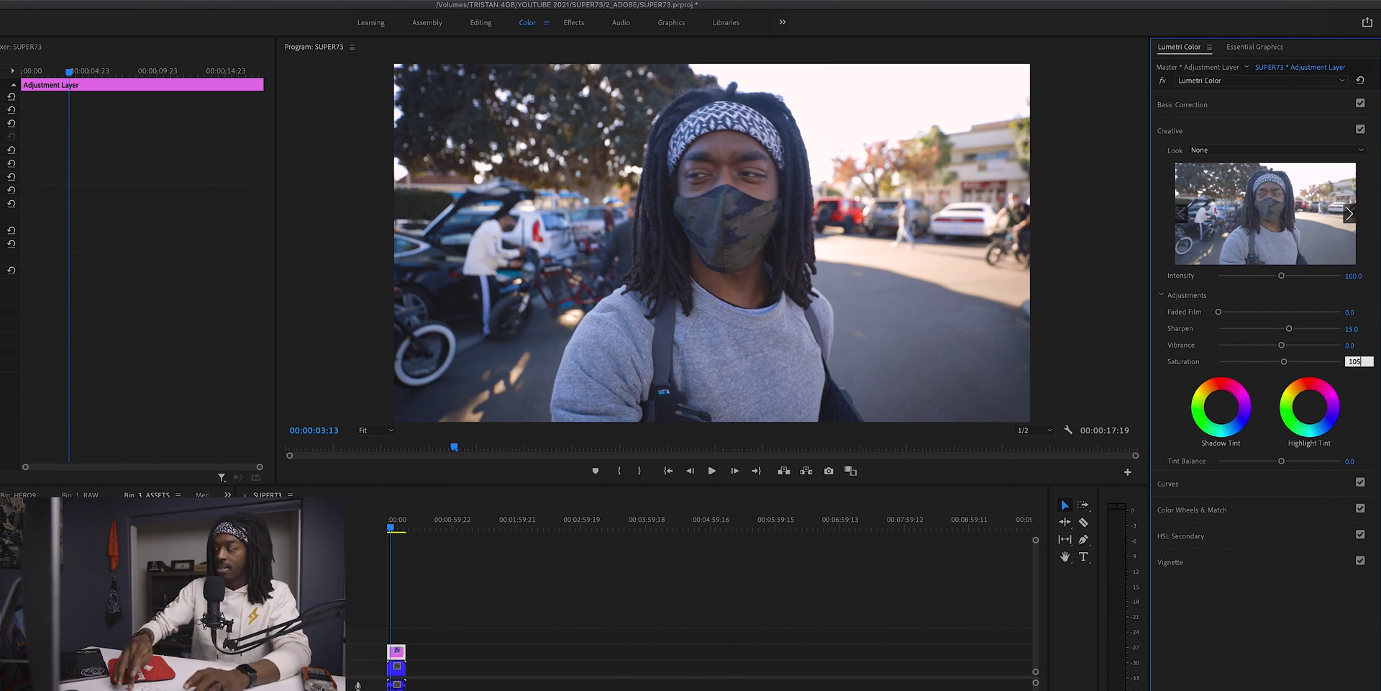
{"action": "key", "text": "Return"}
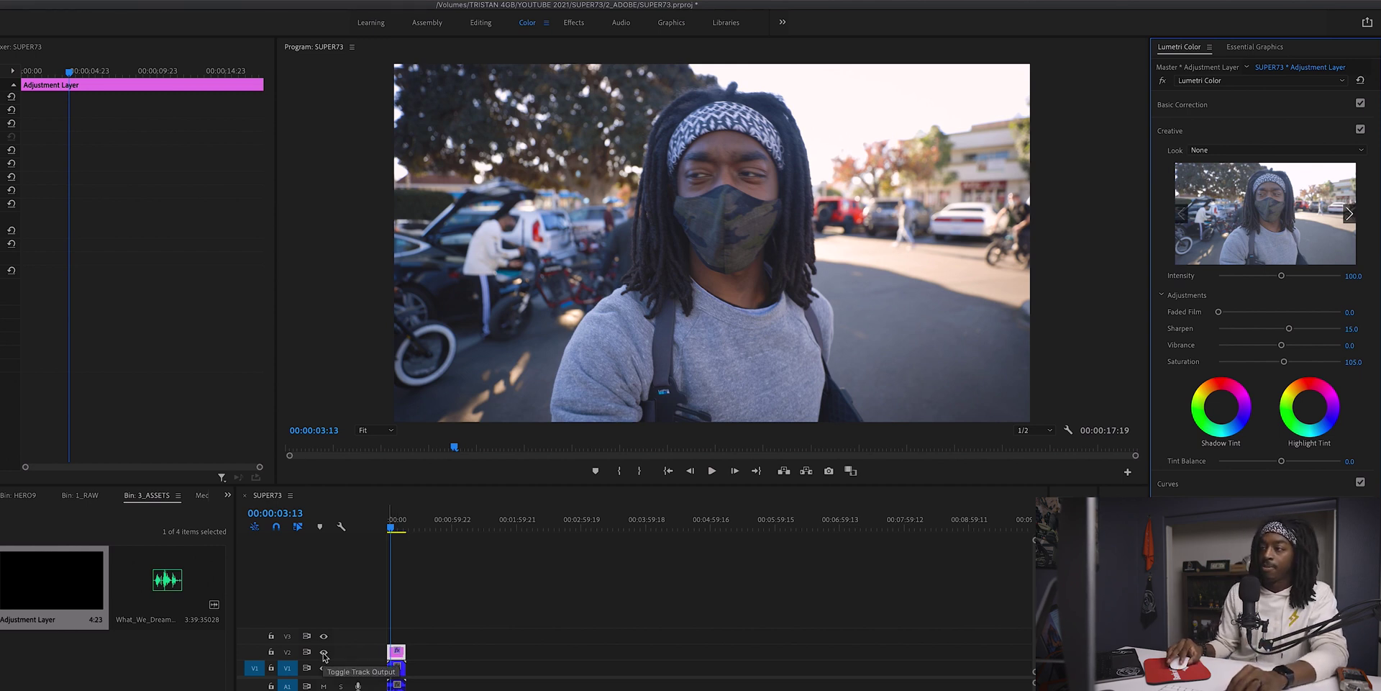
{"action": "left_click", "coordinate": [324, 653]}
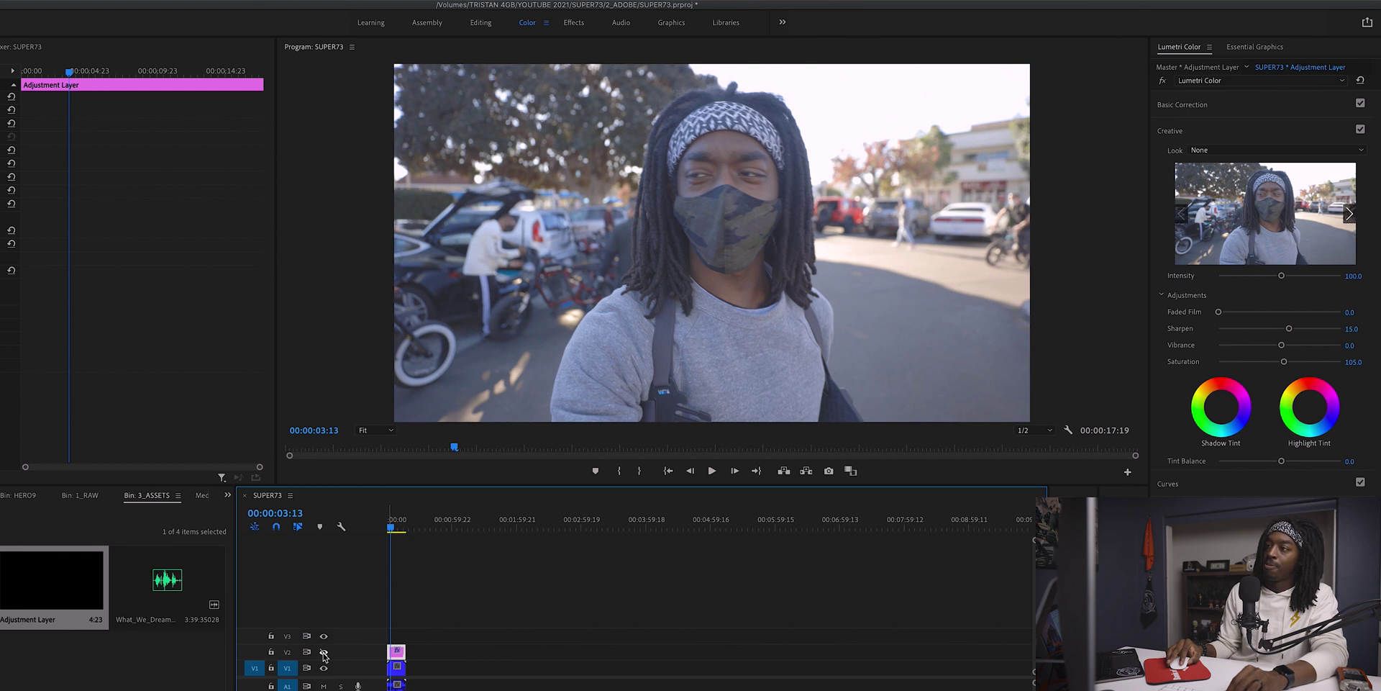
{"action": "left_click", "coordinate": [324, 653]}
{"action": "left_click", "coordinate": [324, 654]}
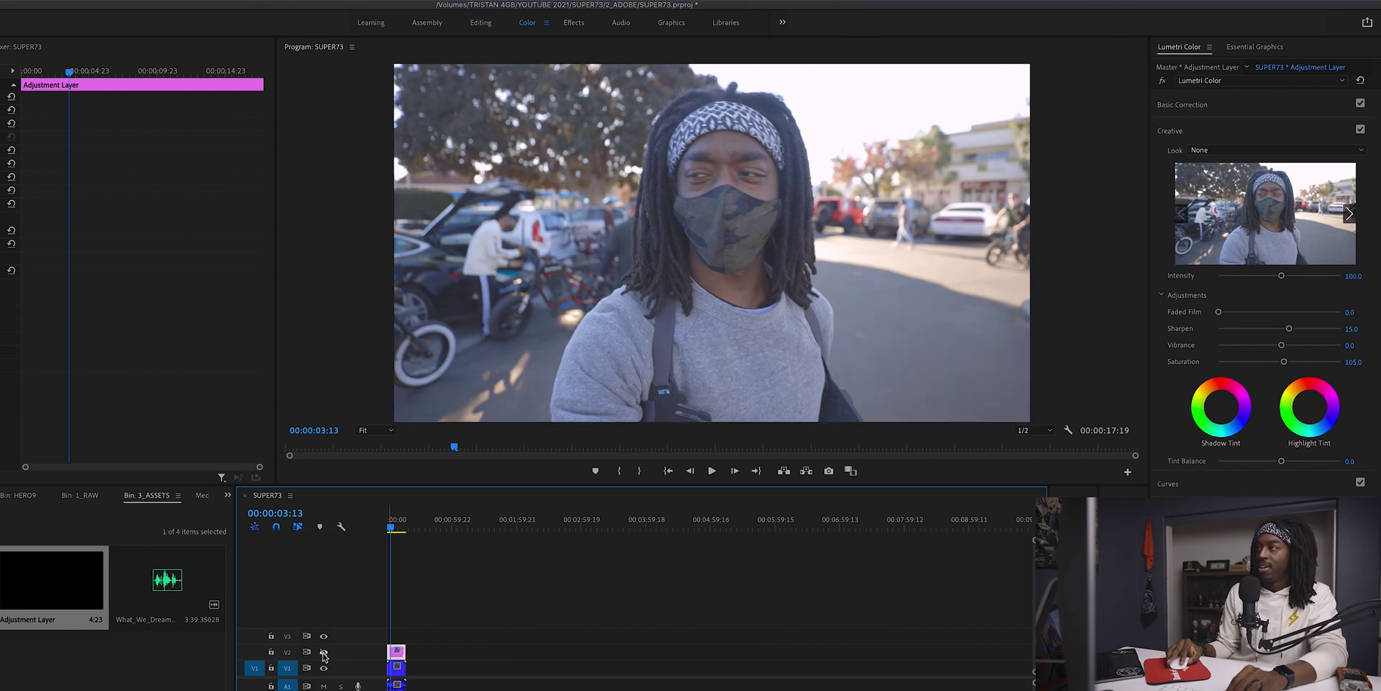
{"action": "left_click", "coordinate": [324, 654]}
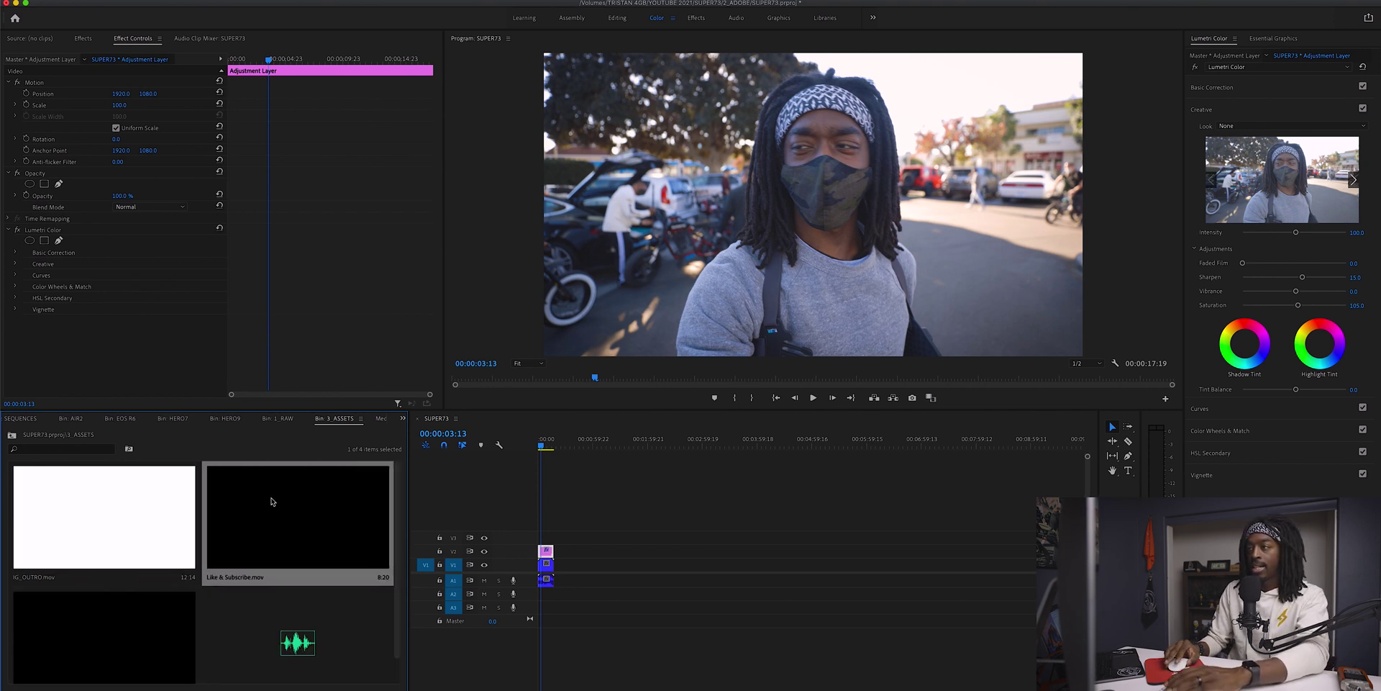
- Place Like & Subscribe.mov on V3 at 00:00:11:05 and scale it to about 35
{"action": "key", "text": "equal"}
{"action": "key", "text": "equal"}
{"action": "key", "text": "equal"}
{"action": "left_click", "coordinate": [619, 441]}
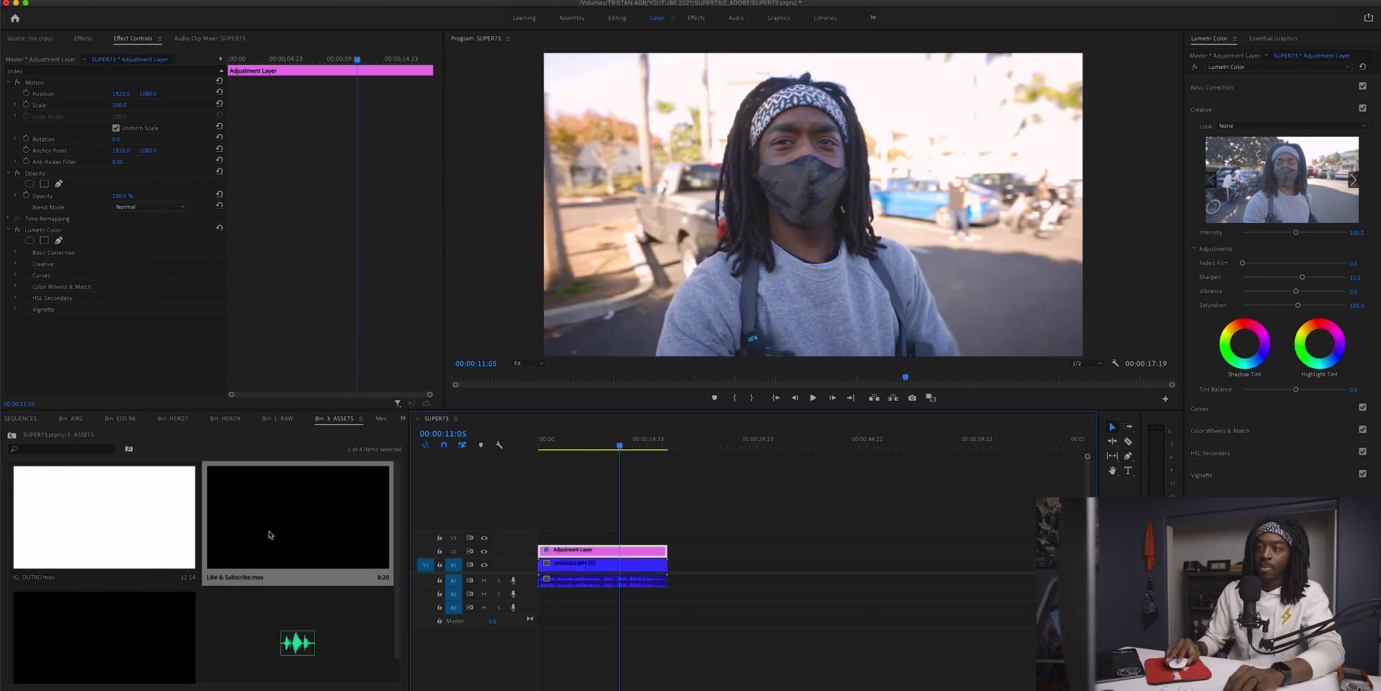
{"action": "left_click_drag", "start_coordinate": [274, 532], "coordinate": [596, 537]}
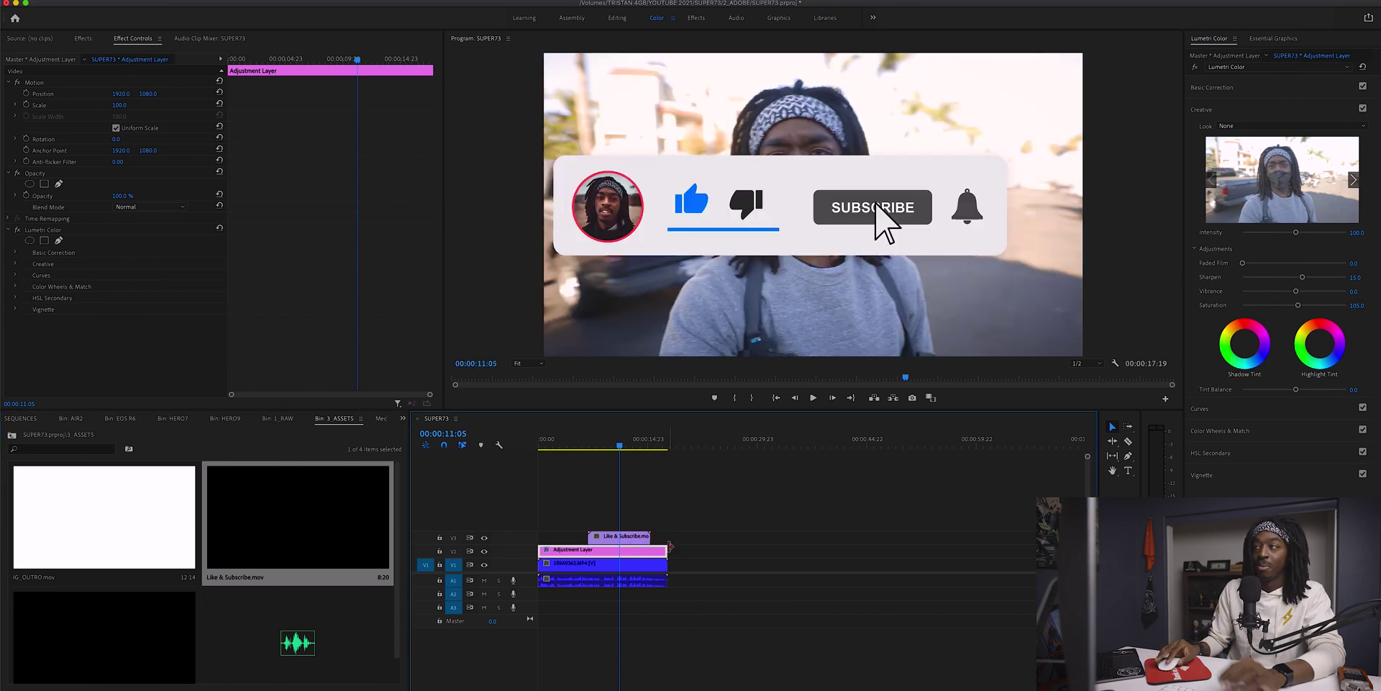
{"action": "left_click", "coordinate": [617, 536]}
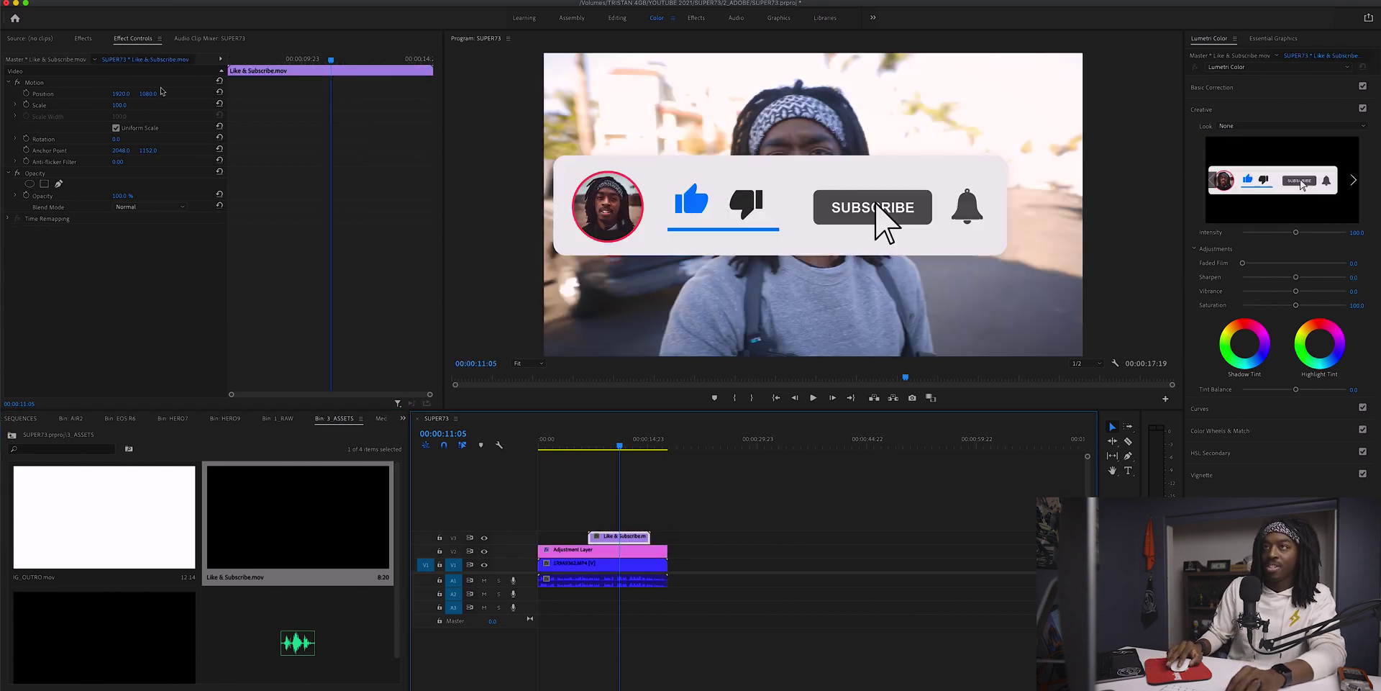
{"action": "left_click_drag", "start_coordinate": [119, 108], "coordinate": [399, 297]}
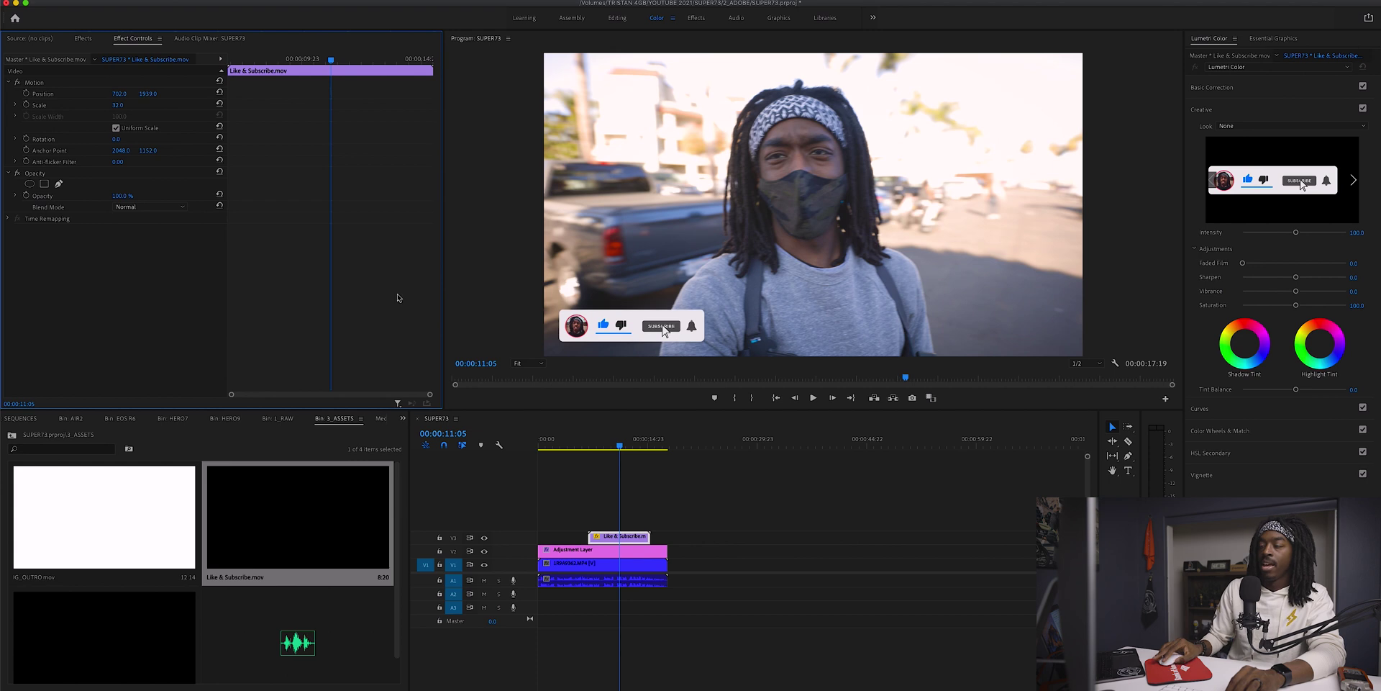
{"action": "left_click", "coordinate": [654, 567]}
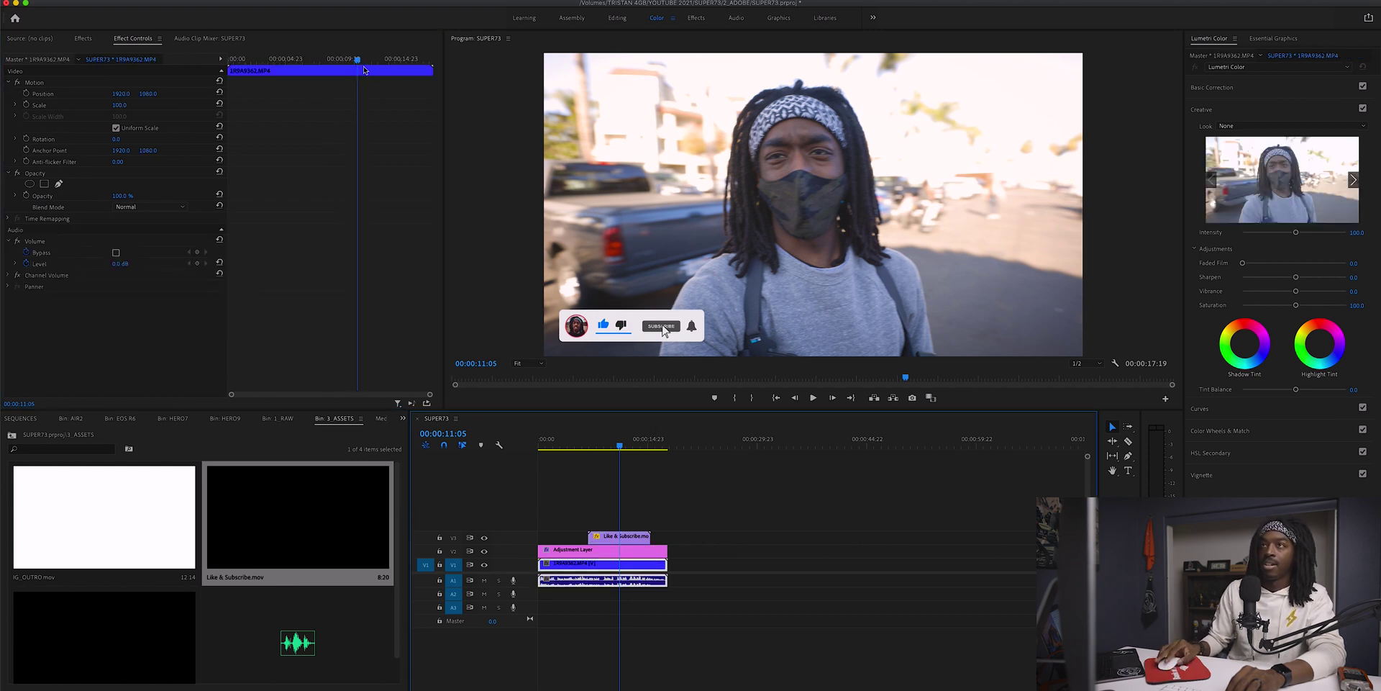
- Add a Dip to Black dissolve transition to the timeline
{"action": "left_click", "coordinate": [83, 39]}
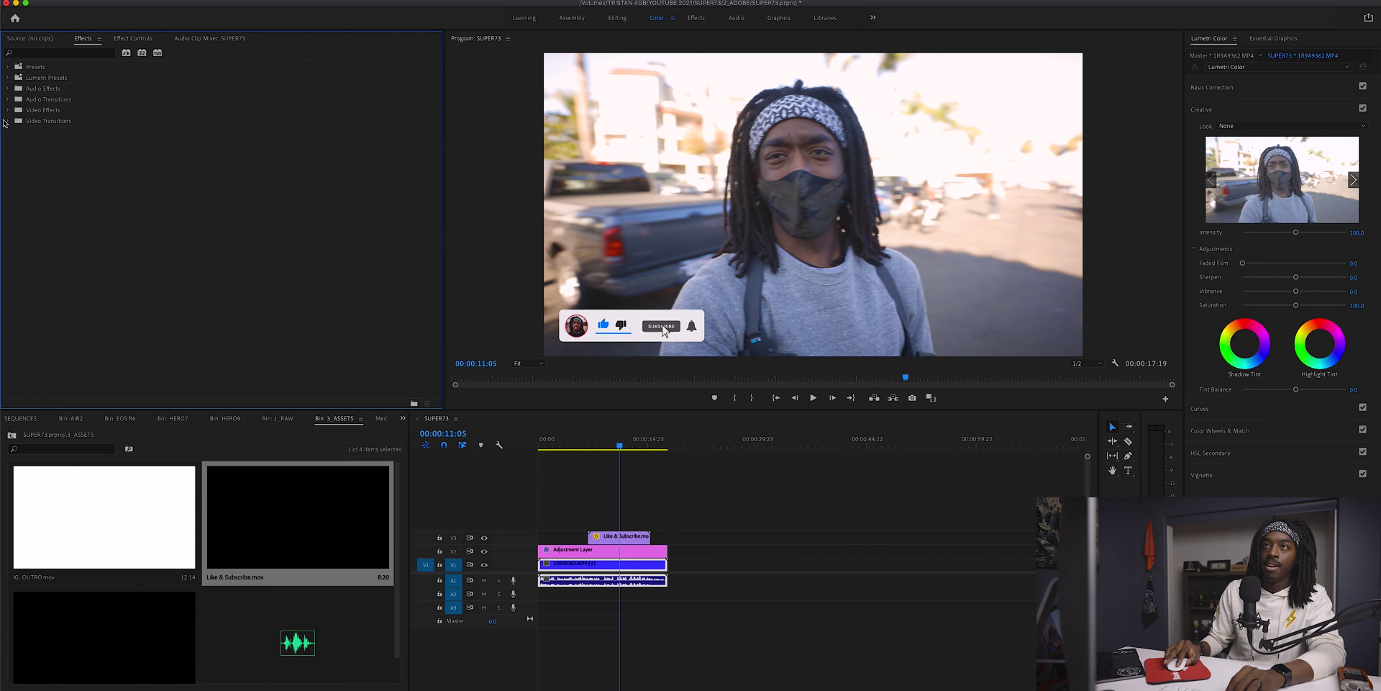
{"action": "left_click", "coordinate": [7, 120]}
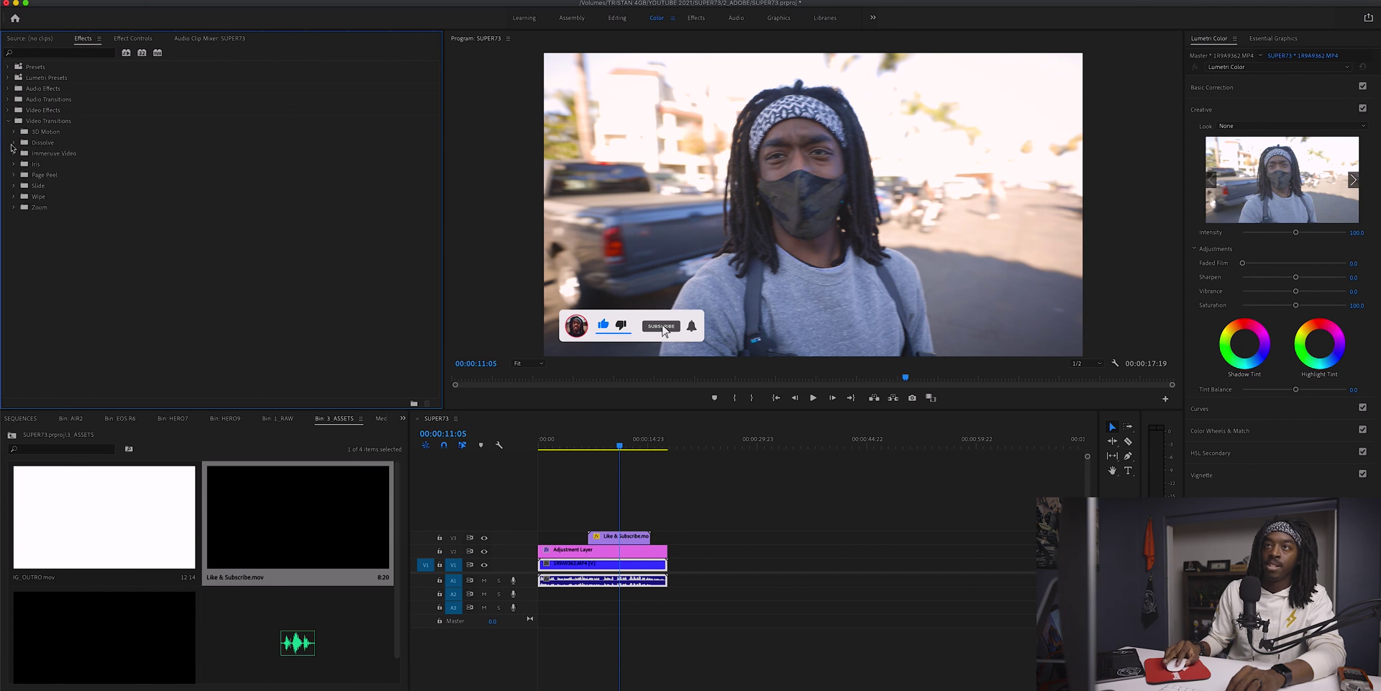
{"action": "left_click", "coordinate": [13, 144]}
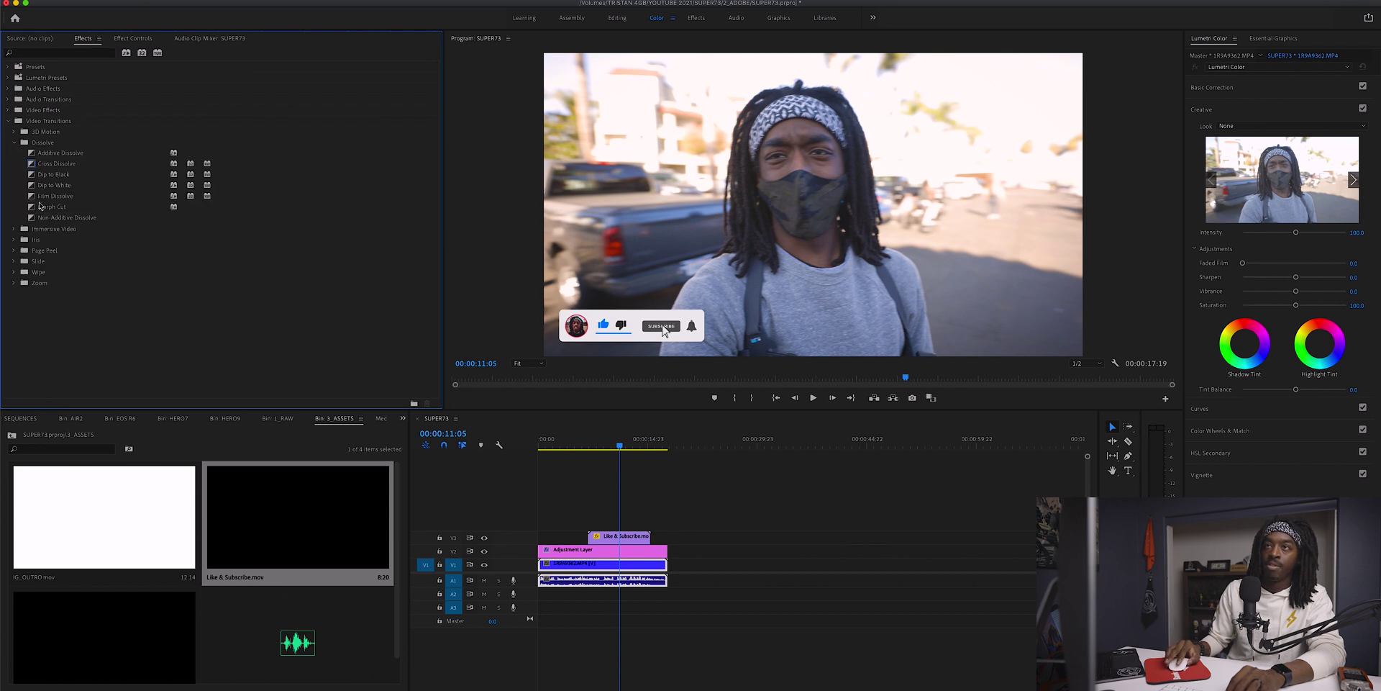
{"action": "left_click_drag", "start_coordinate": [34, 176], "coordinate": [578, 493]}
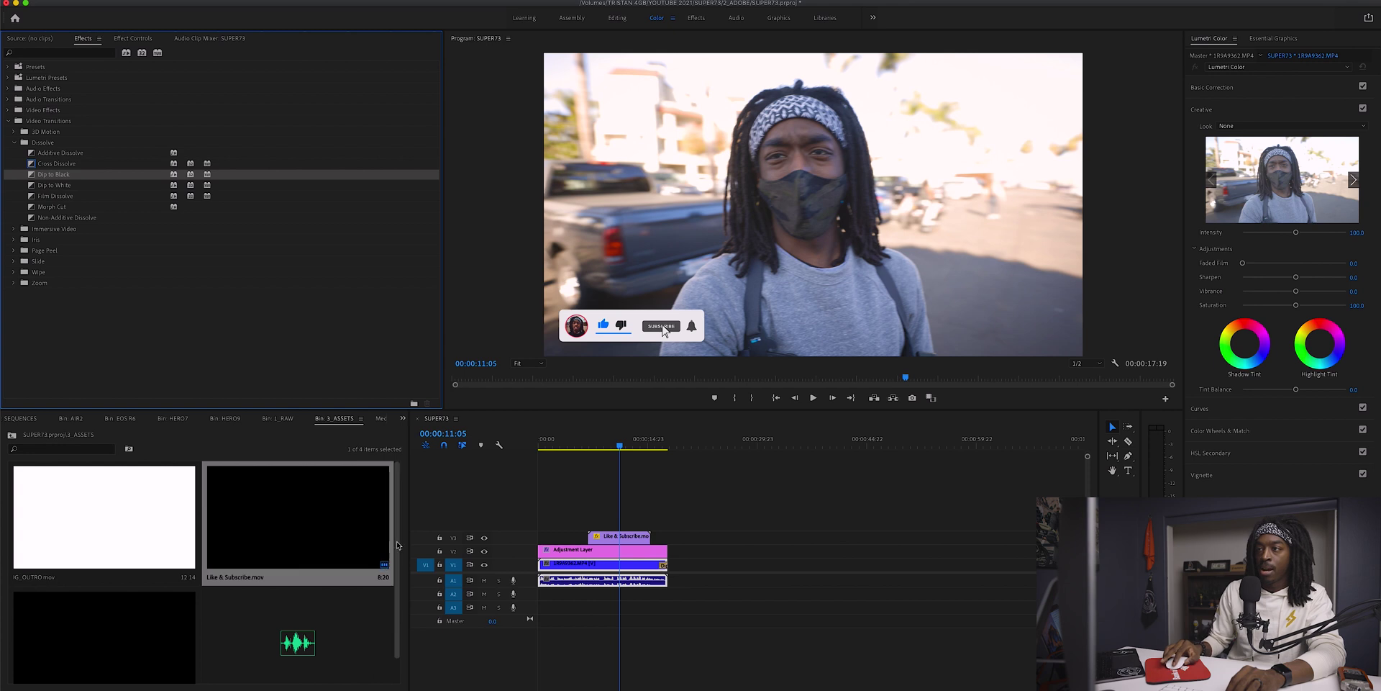
- Place IG_OUTRO.mov after the main clip and set its Scale to 200
{"action": "left_click", "coordinate": [104, 516]}
{"action": "left_click_drag", "start_coordinate": [154, 533], "coordinate": [684, 556]}
{"action": "left_click_drag", "start_coordinate": [620, 447], "coordinate": [669, 454]}
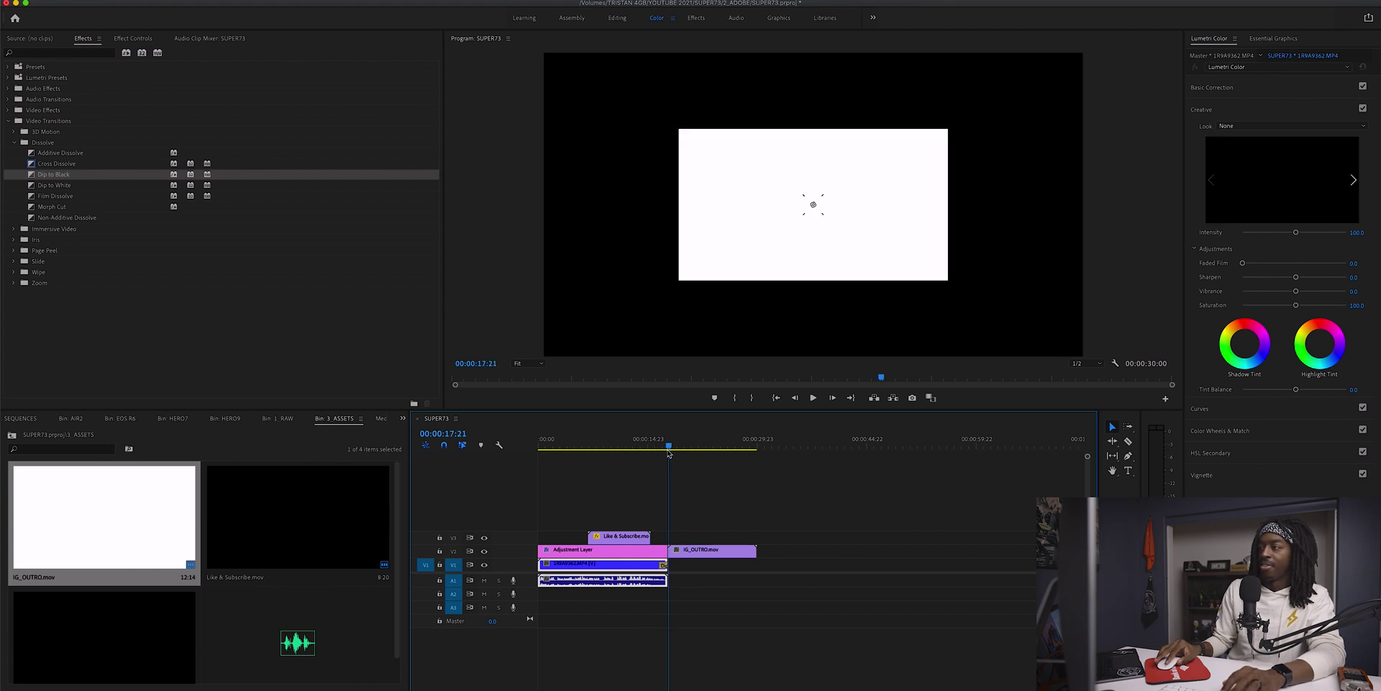
{"action": "left_click", "coordinate": [700, 552]}
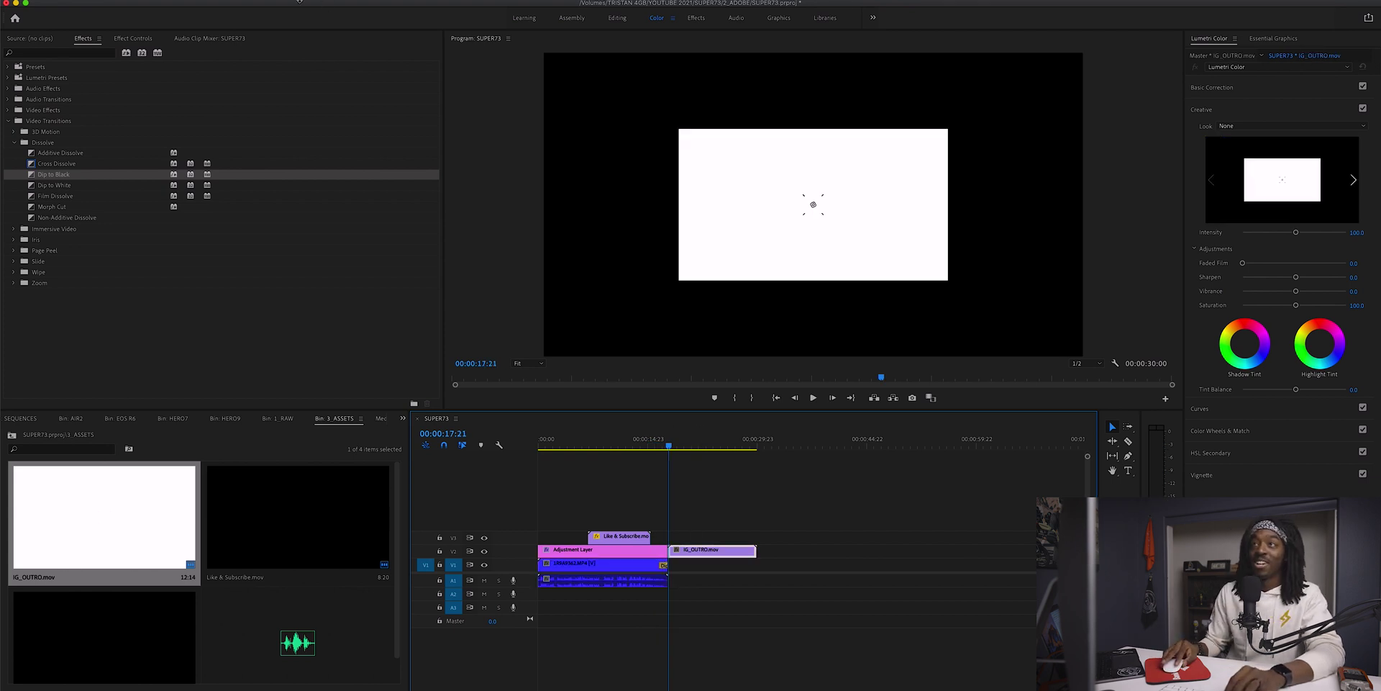
{"action": "left_click", "coordinate": [133, 39]}
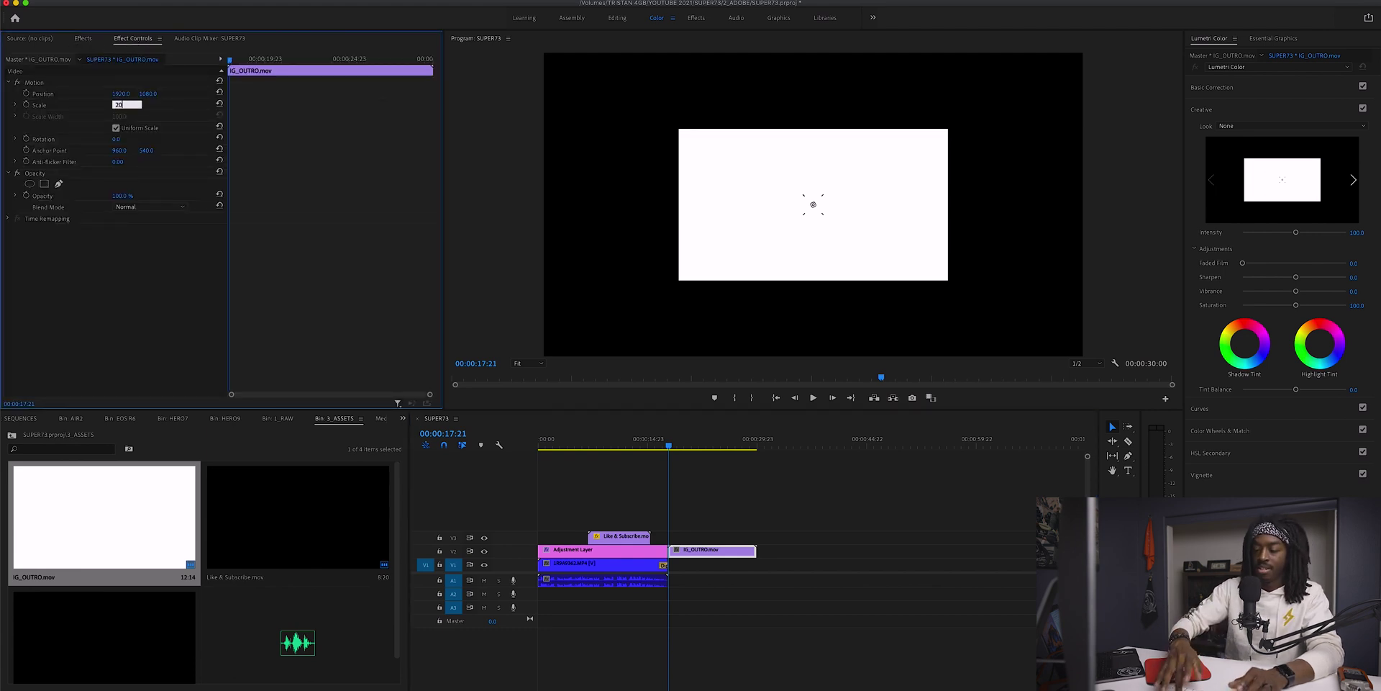
{"action": "type", "text": "200"}
{"action": "key", "text": "Return"}
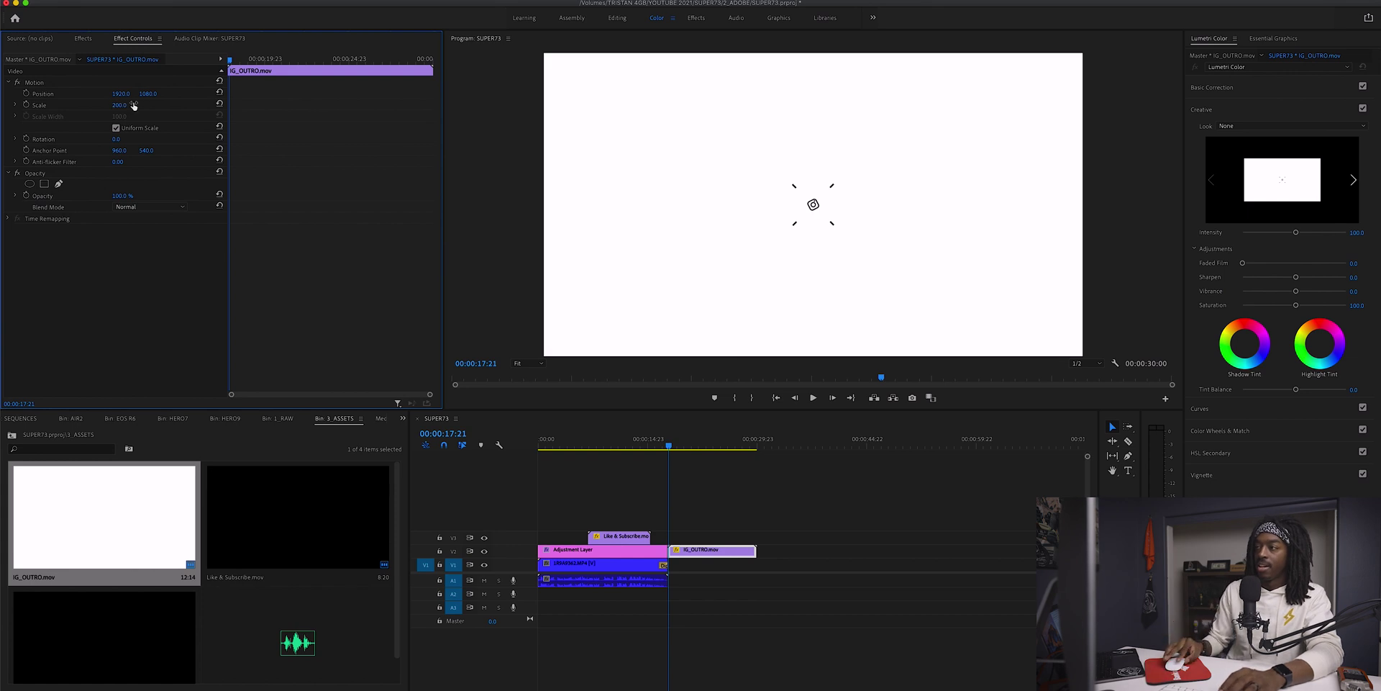
{"action": "left_click", "coordinate": [651, 447]}
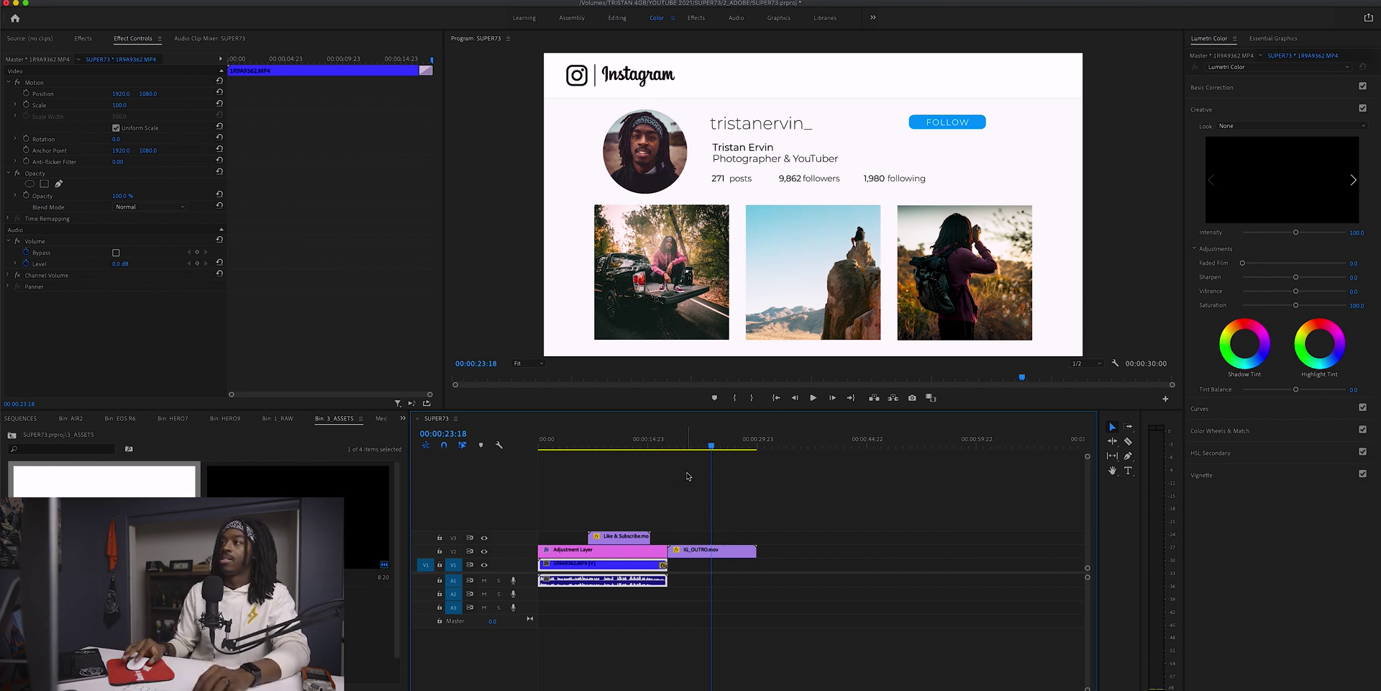
- Set the export format to H.264 with the YouTube 2160p 4K Ultra HD preset
{"action": "key", "text": "super+m"}
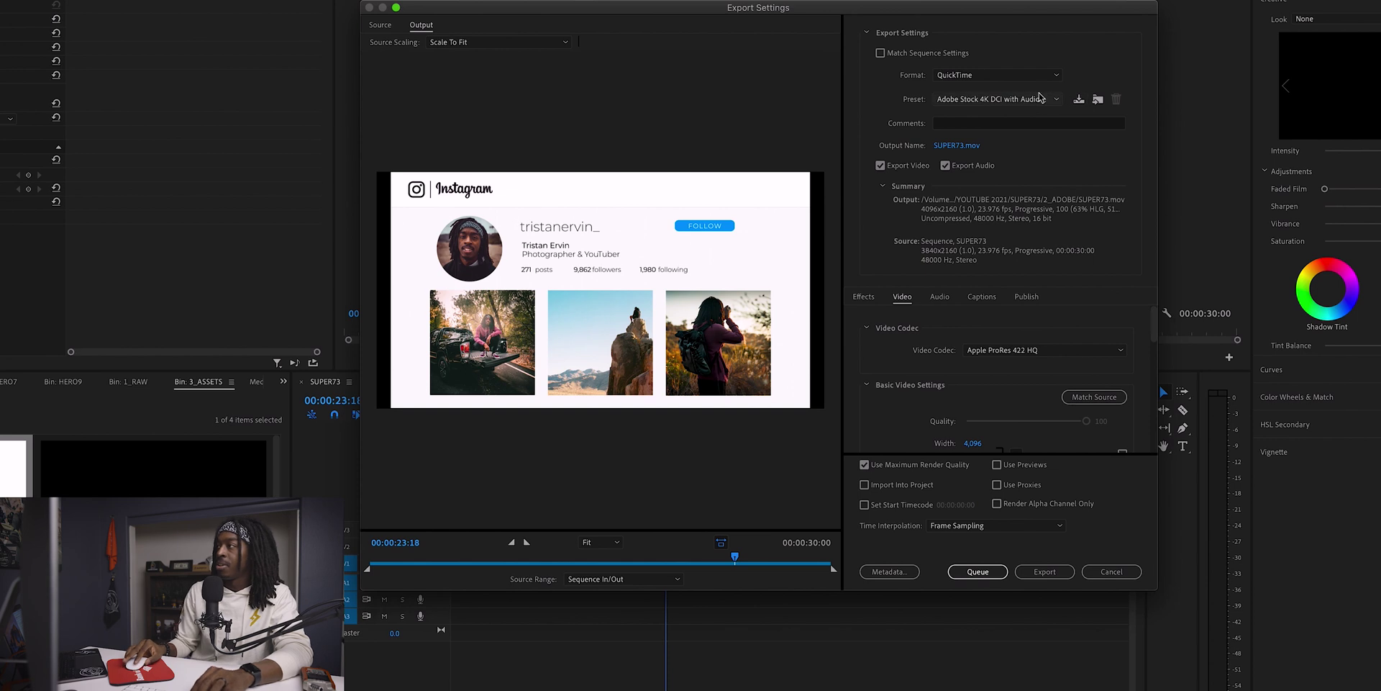
{"action": "left_click", "coordinate": [1049, 76]}
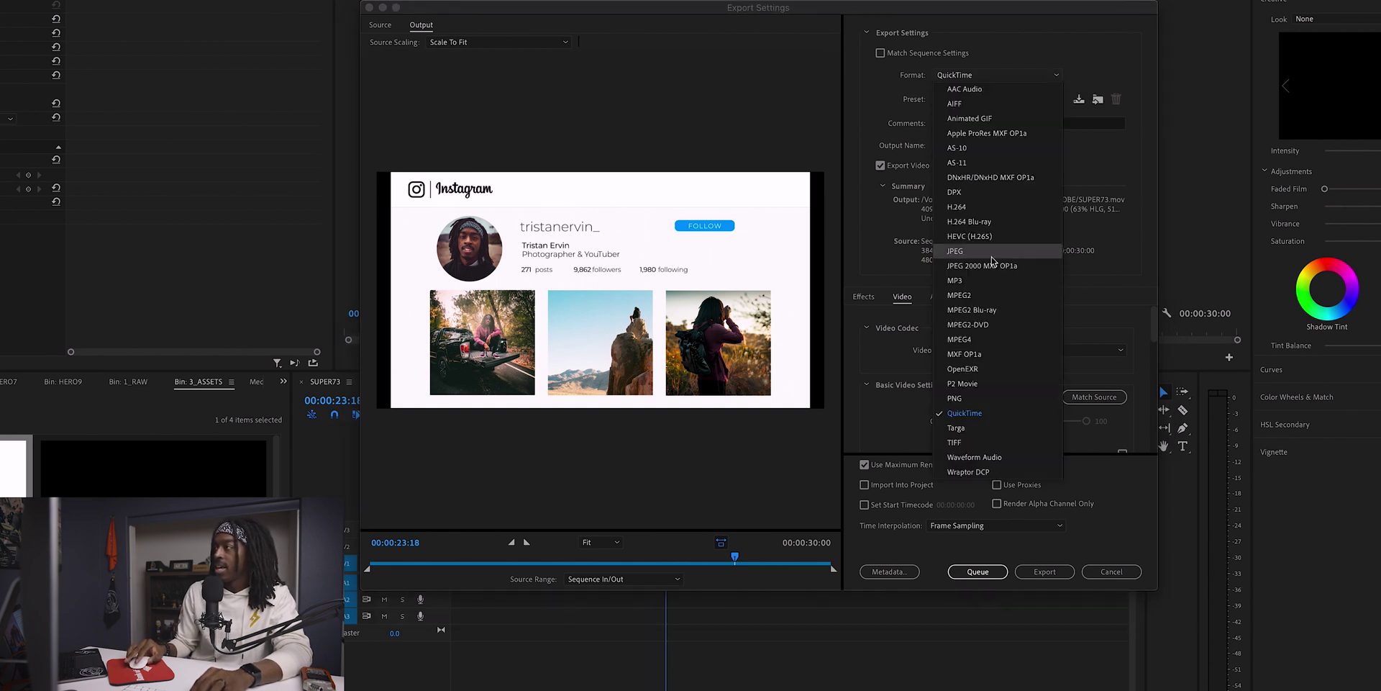
{"action": "left_click", "coordinate": [985, 208]}
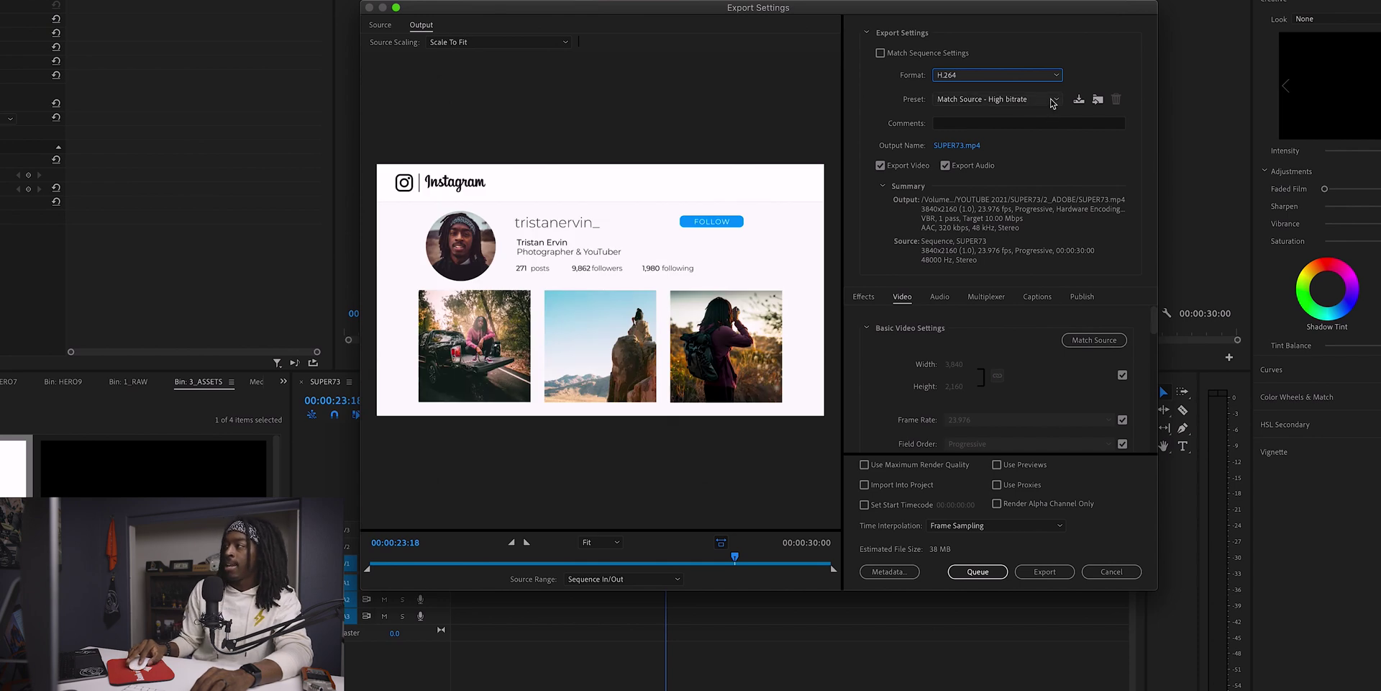
{"action": "left_click", "coordinate": [1052, 101]}
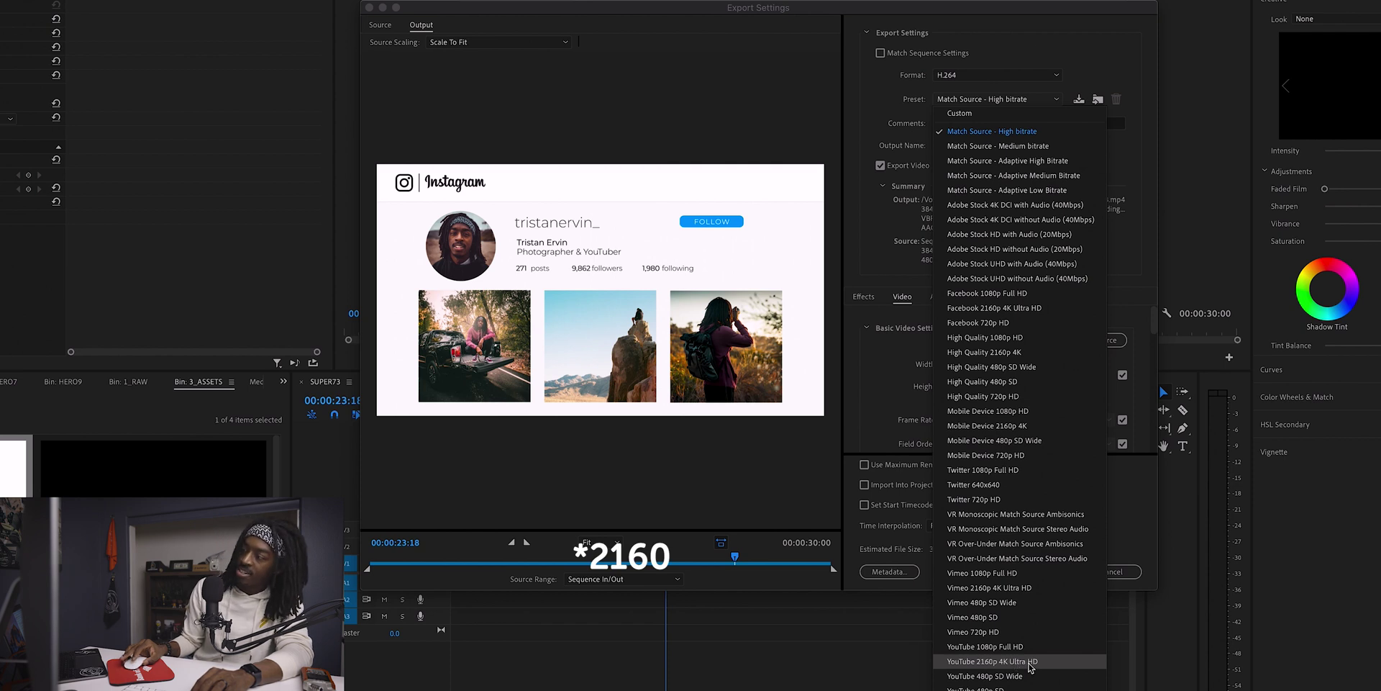
{"action": "left_click", "coordinate": [1031, 662]}
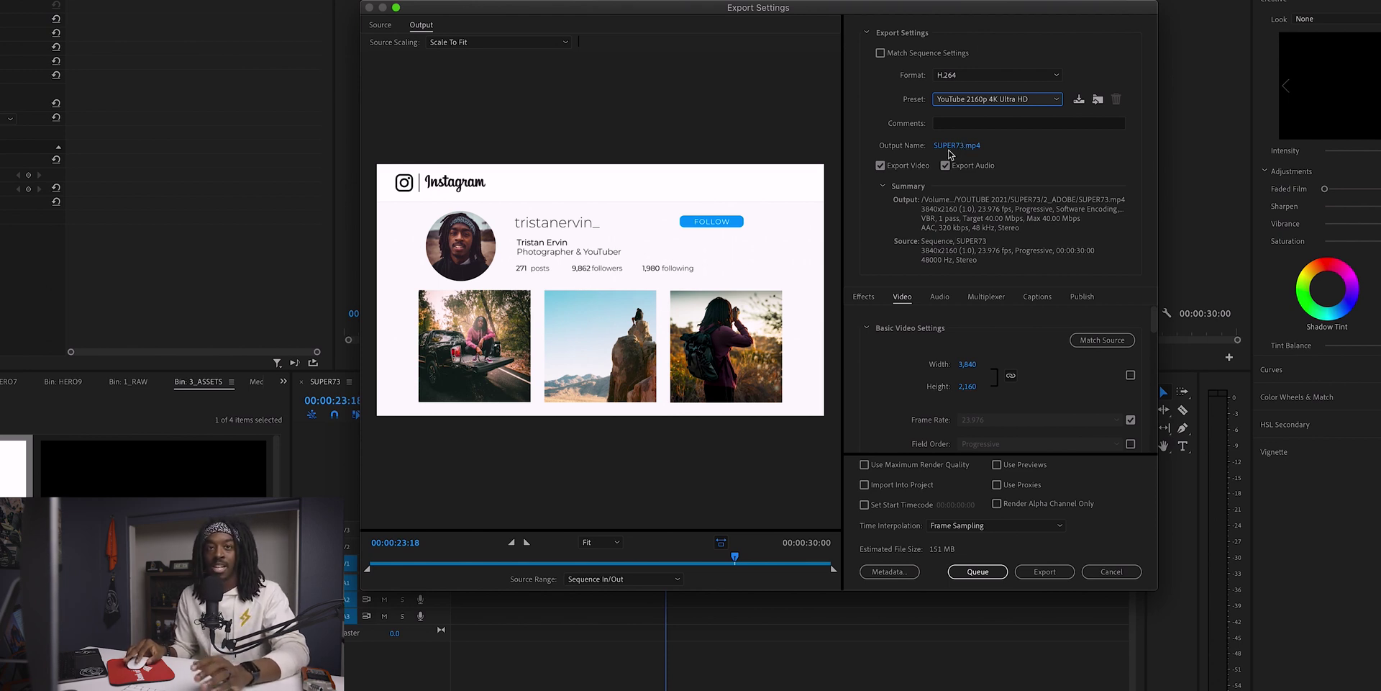
- Save SUPER73.mp4 into the SUPER73 project's 4_EXPORTS folder
{"action": "left_click", "coordinate": [957, 146]}
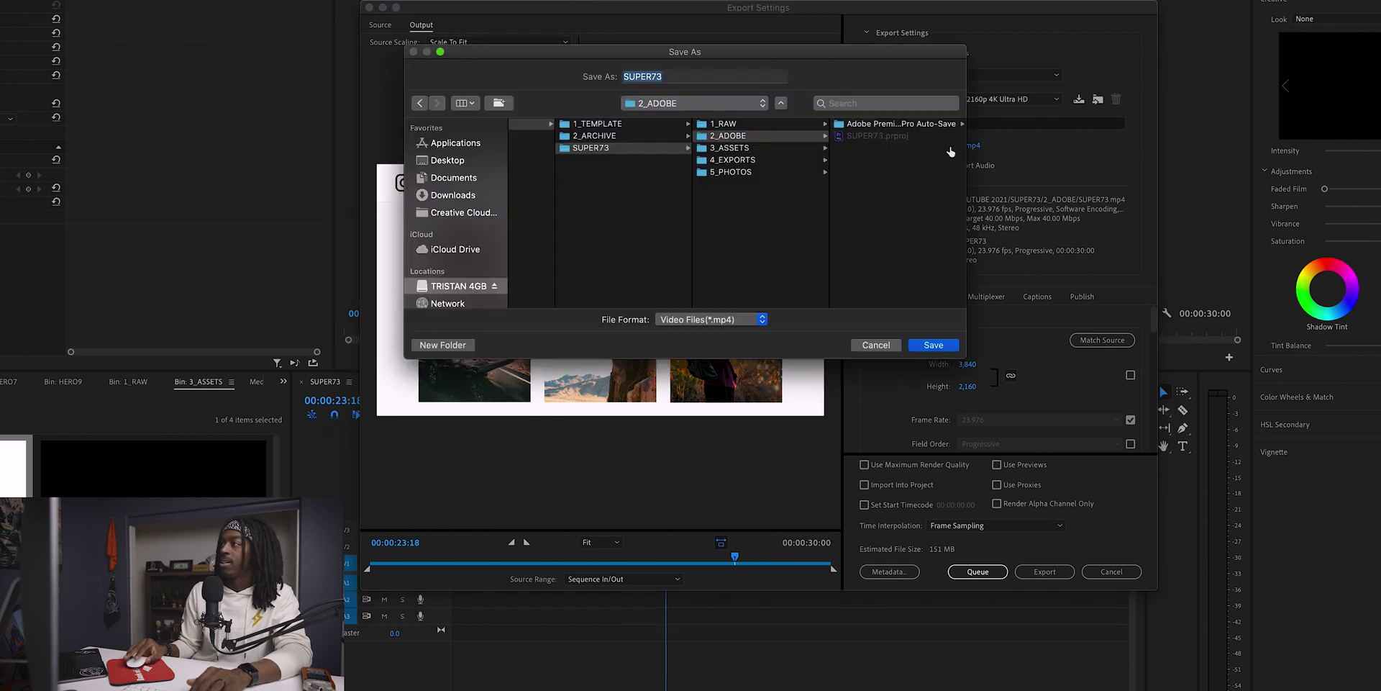
{"action": "scroll", "coordinate": [747, 172], "scroll_direction": "left", "scroll_amount": 5}
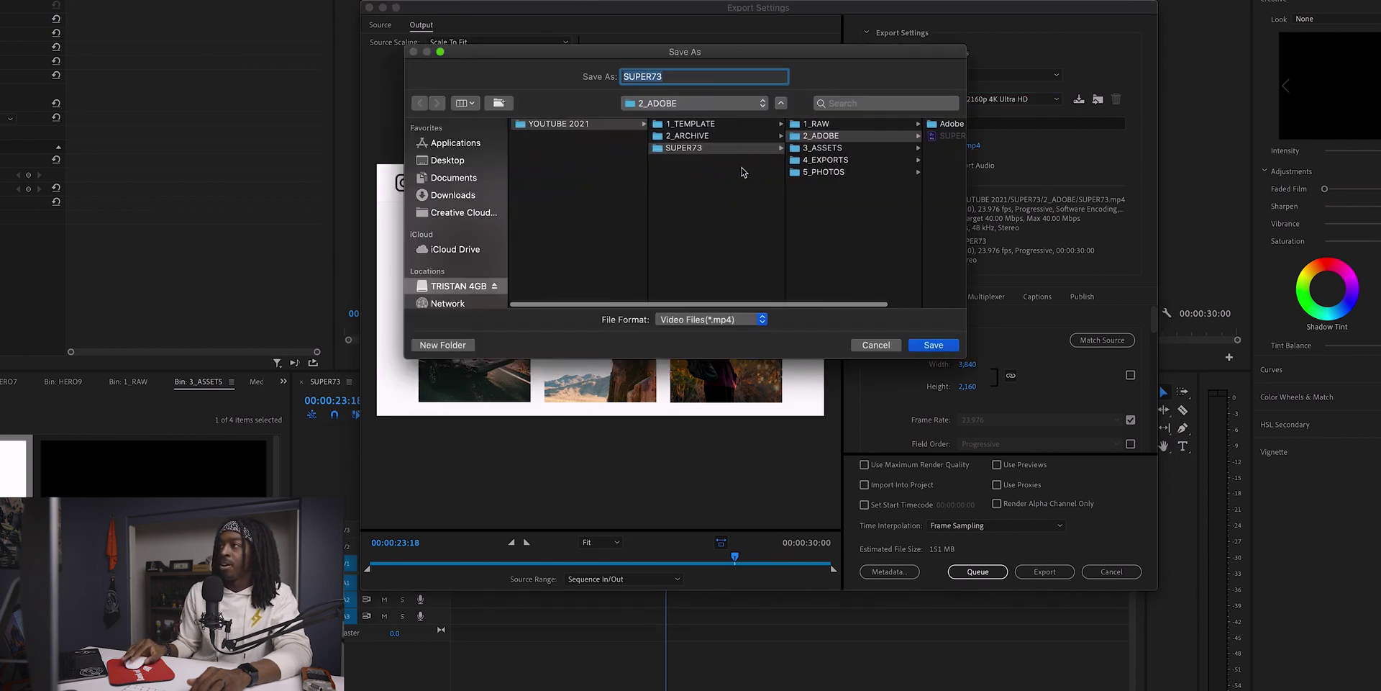
{"action": "left_click", "coordinate": [565, 125]}
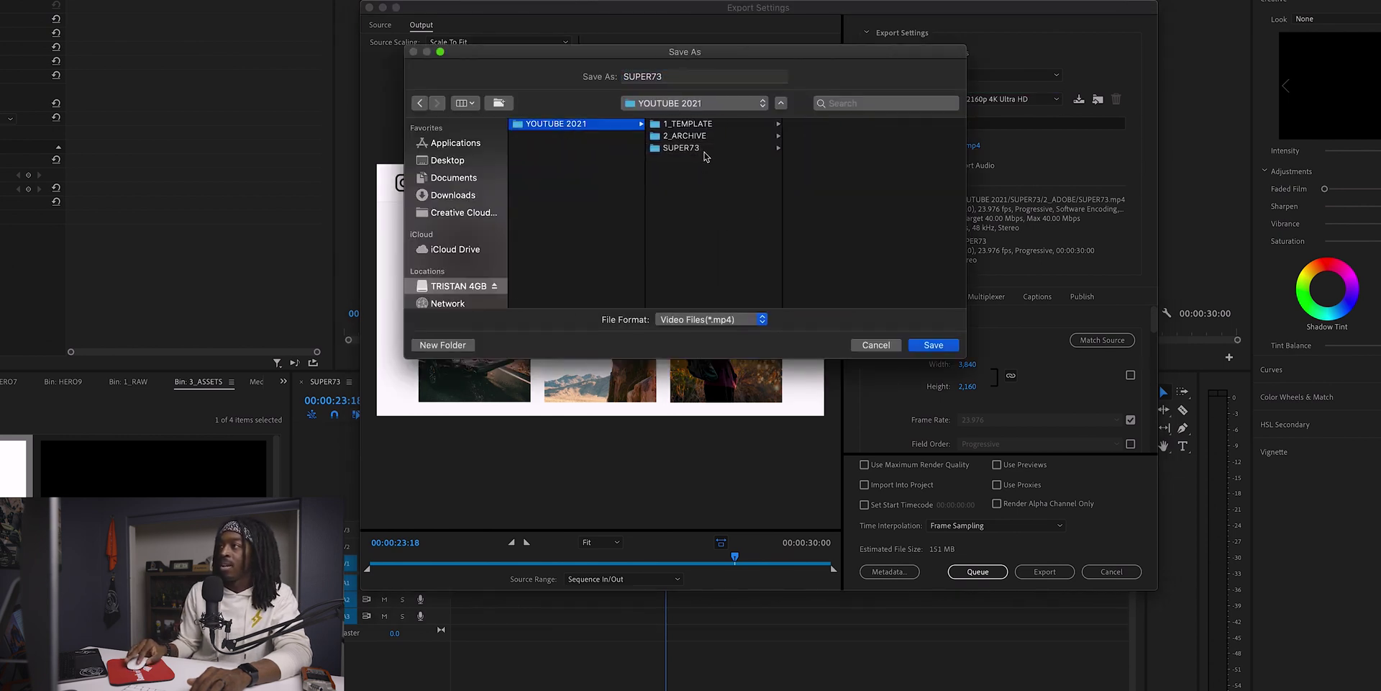
{"action": "left_click", "coordinate": [703, 150]}
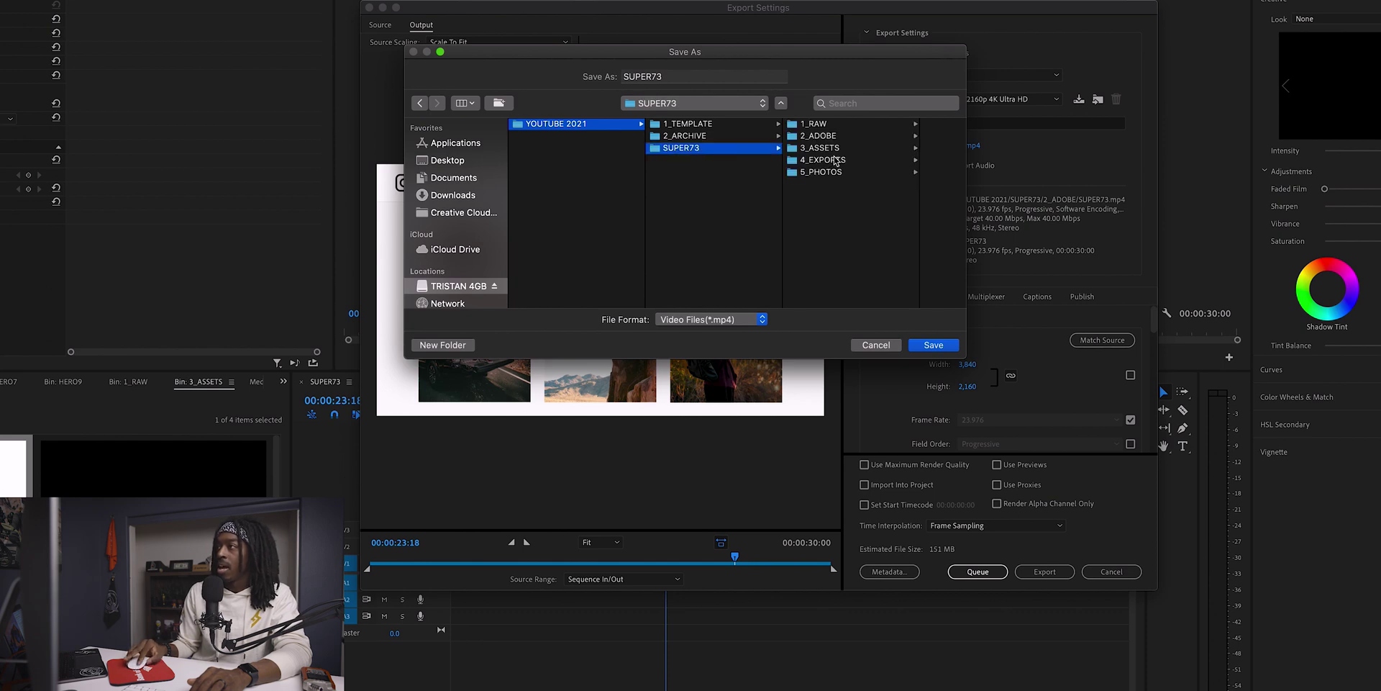
{"action": "left_click", "coordinate": [834, 160]}
{"action": "left_click", "coordinate": [934, 345]}
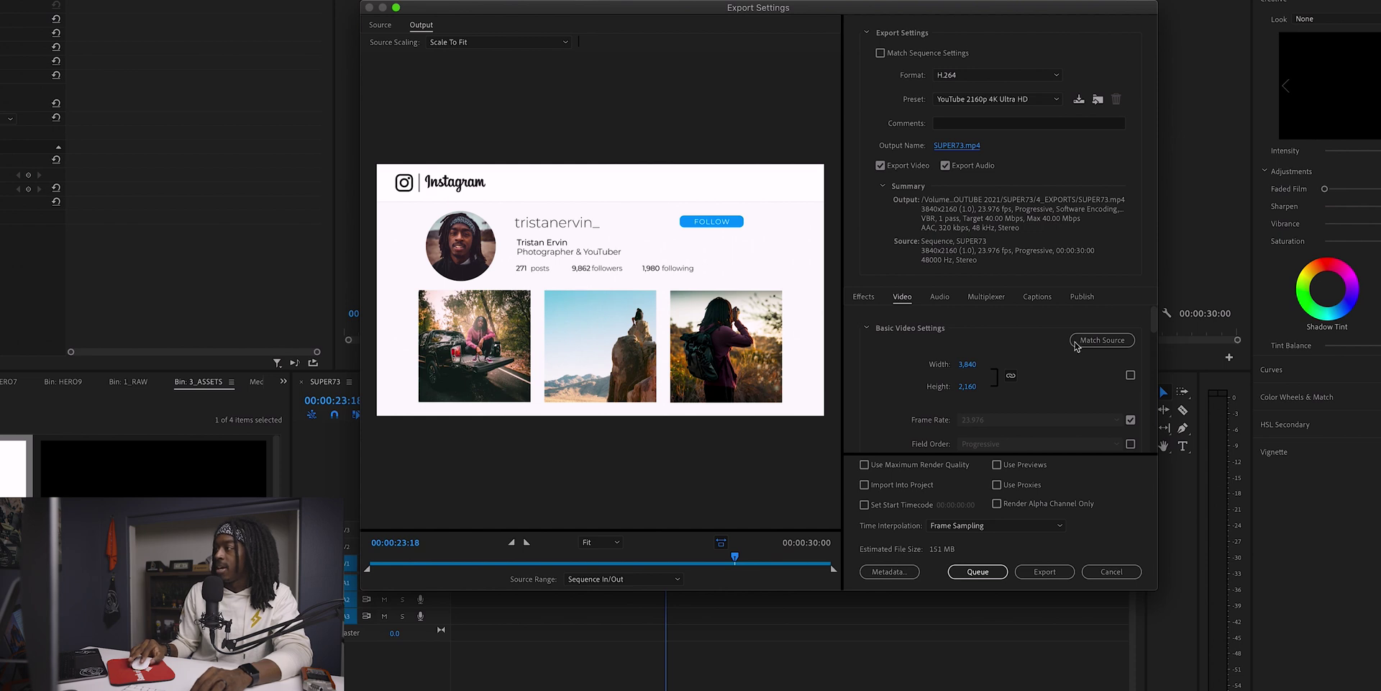
- Match the video to the source and enable Render at Maximum Depth and Maximum Render Quality
{"action": "left_click", "coordinate": [1101, 341]}
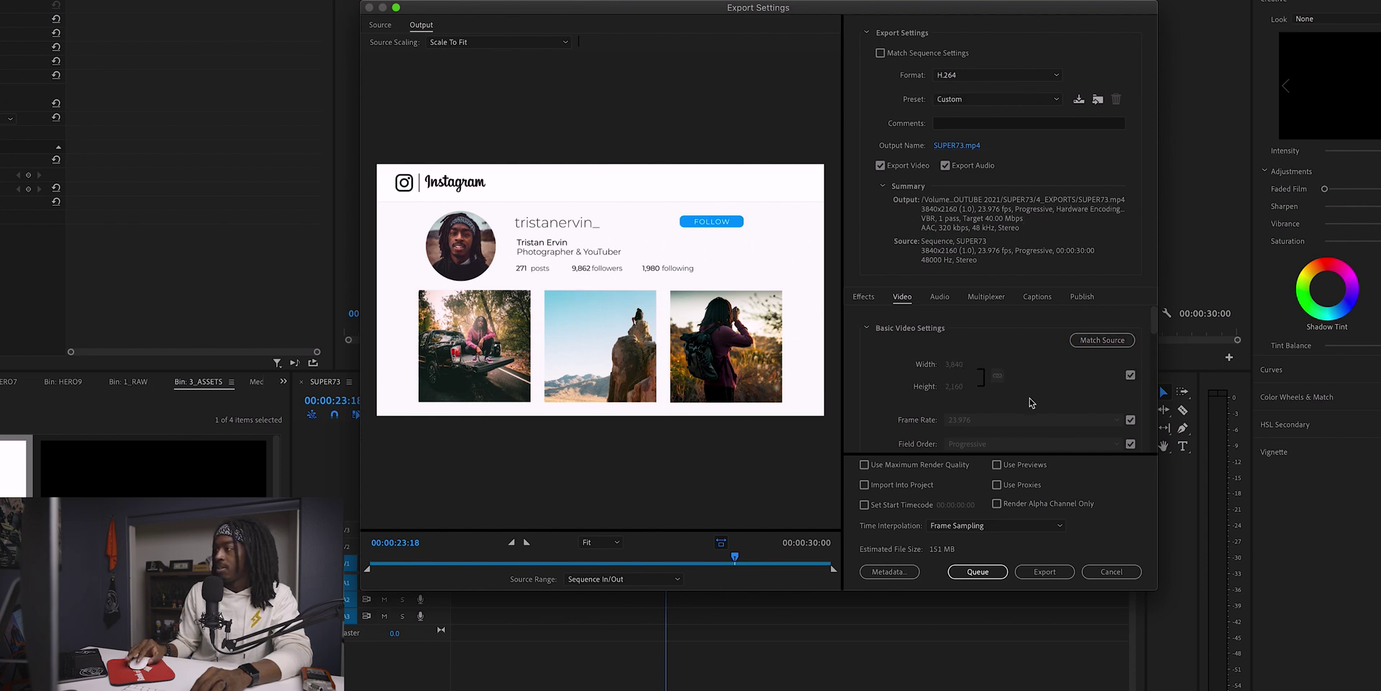
{"action": "scroll", "coordinate": [1018, 398], "scroll_direction": "down", "scroll_amount": 3}
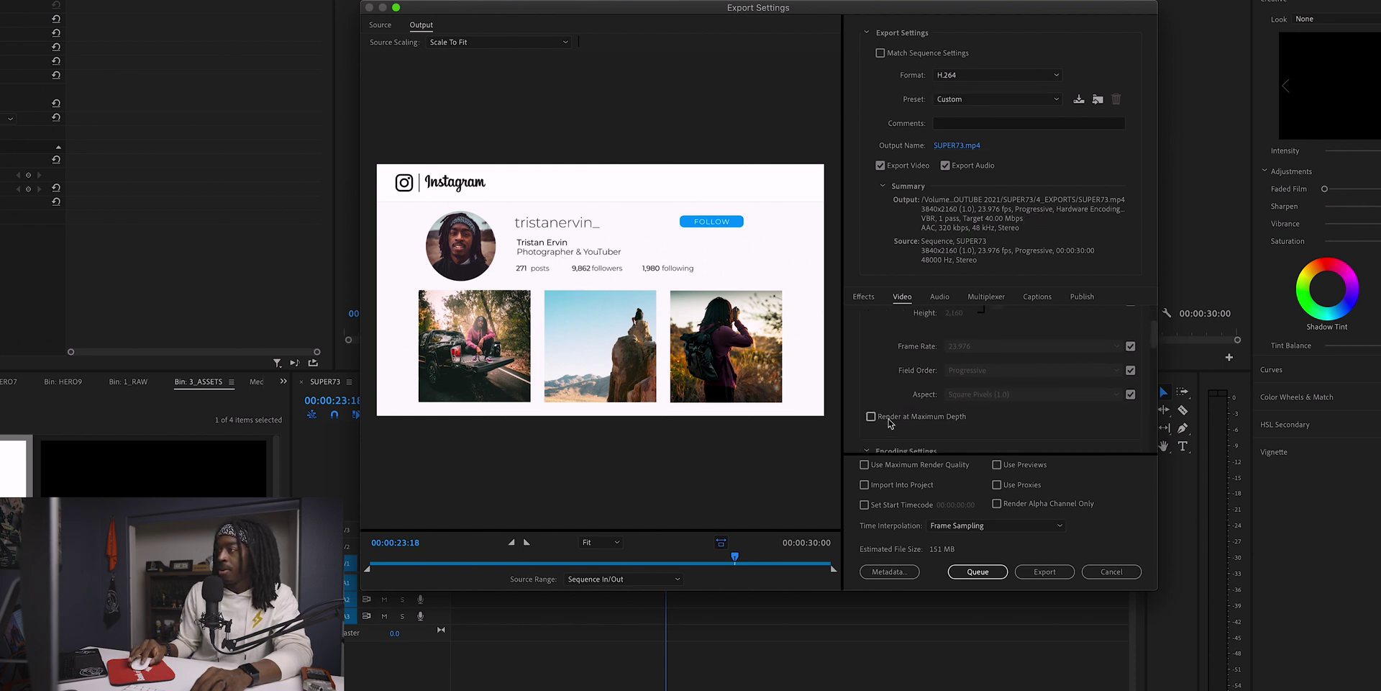
{"action": "left_click", "coordinate": [871, 417]}
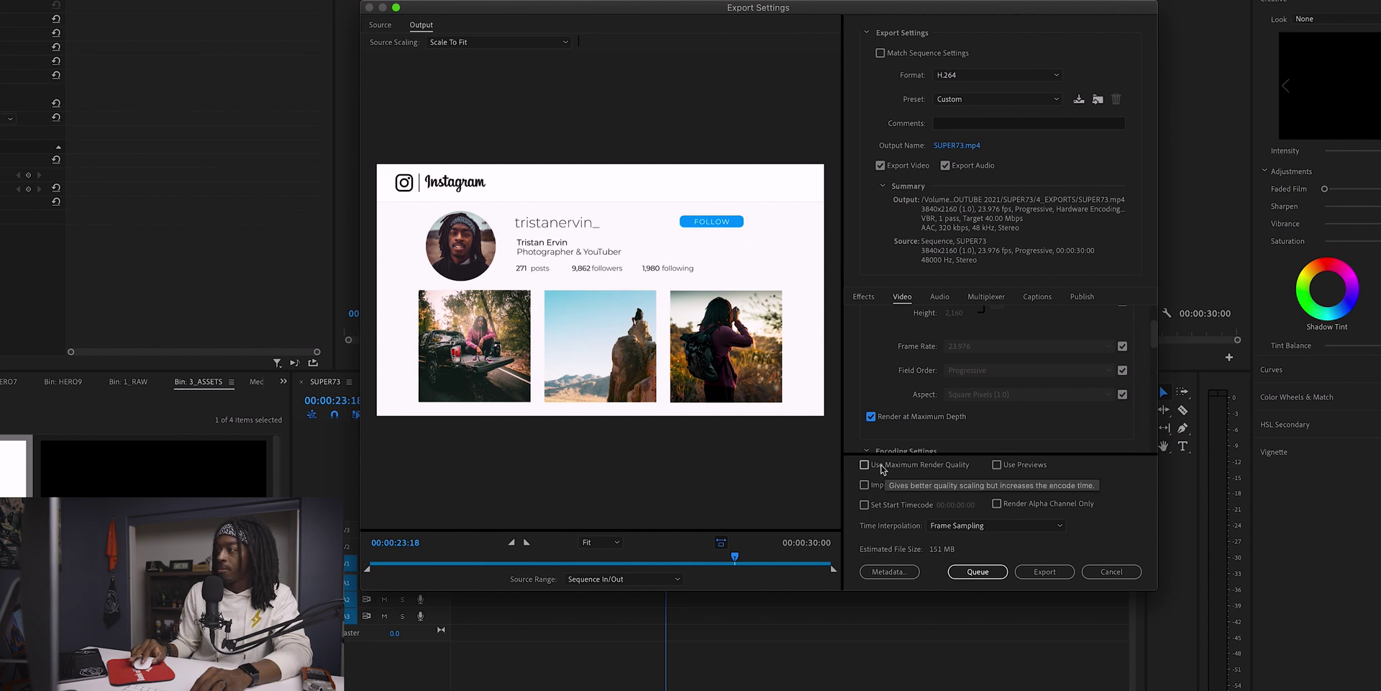
{"action": "left_click", "coordinate": [878, 470]}
{"action": "scroll", "coordinate": [956, 424], "scroll_direction": "down", "scroll_amount": 2}
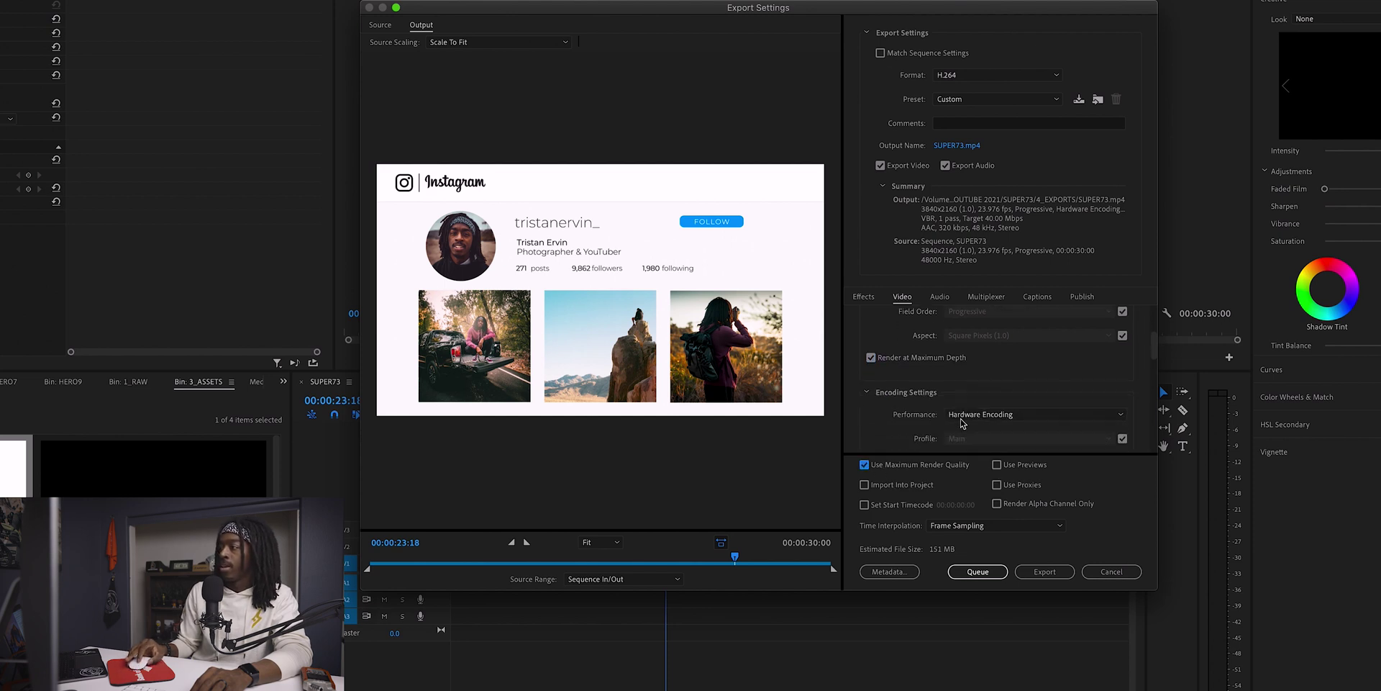
{"action": "scroll", "coordinate": [897, 415], "scroll_direction": "down", "scroll_amount": 5}
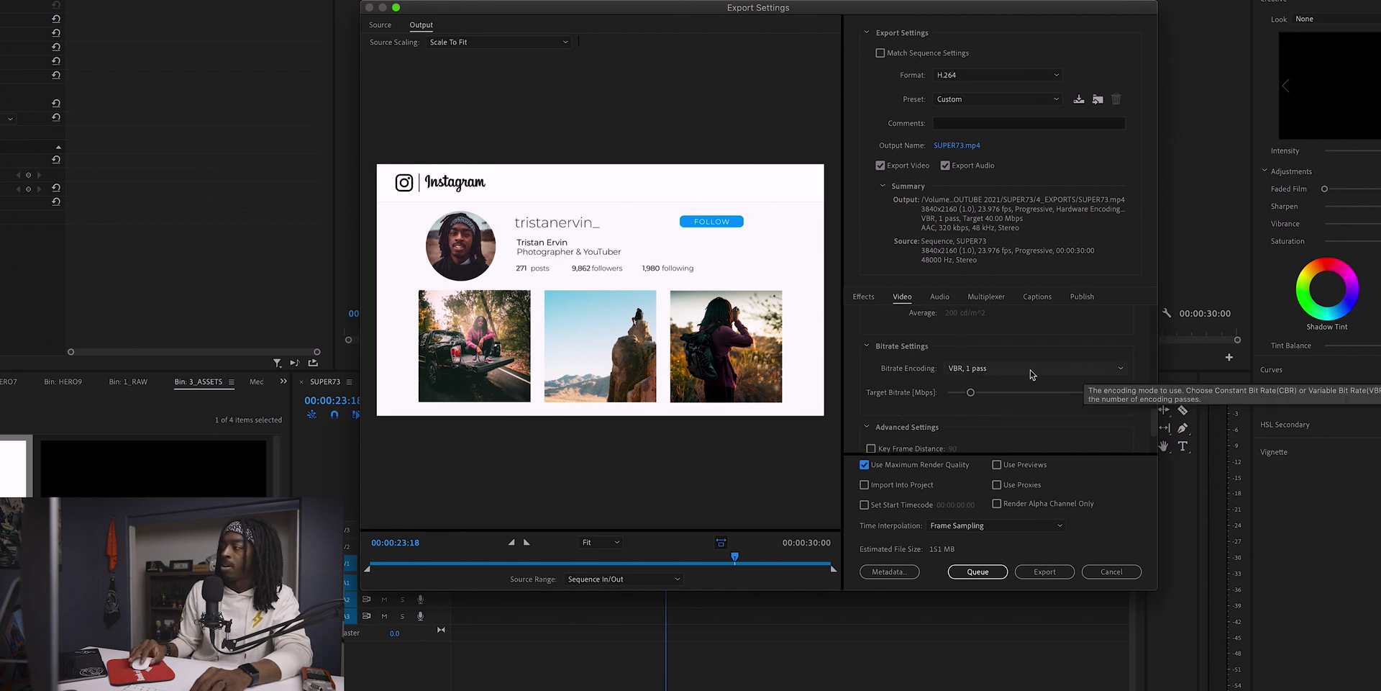
- Set bitrate encoding to VBR, 2 pass with a 55 Mbps target bitrate
{"action": "left_click", "coordinate": [1099, 374]}
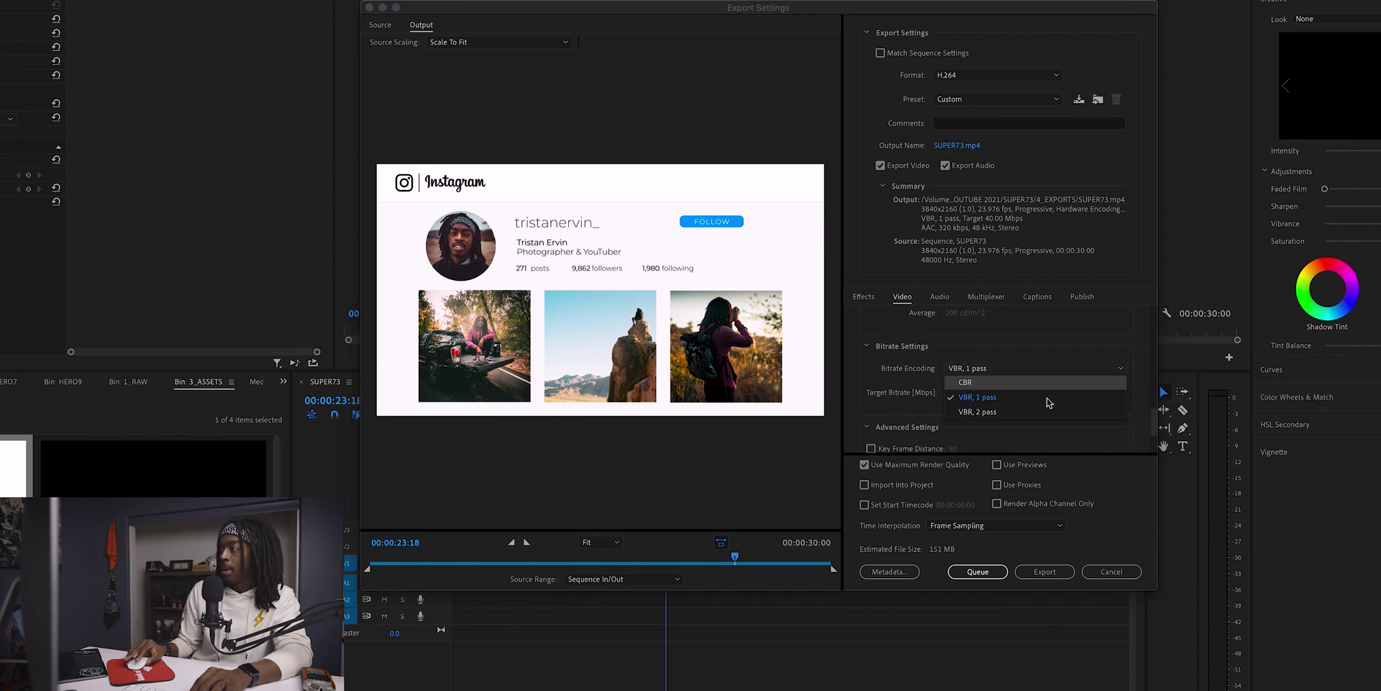
{"action": "left_click", "coordinate": [1040, 411]}
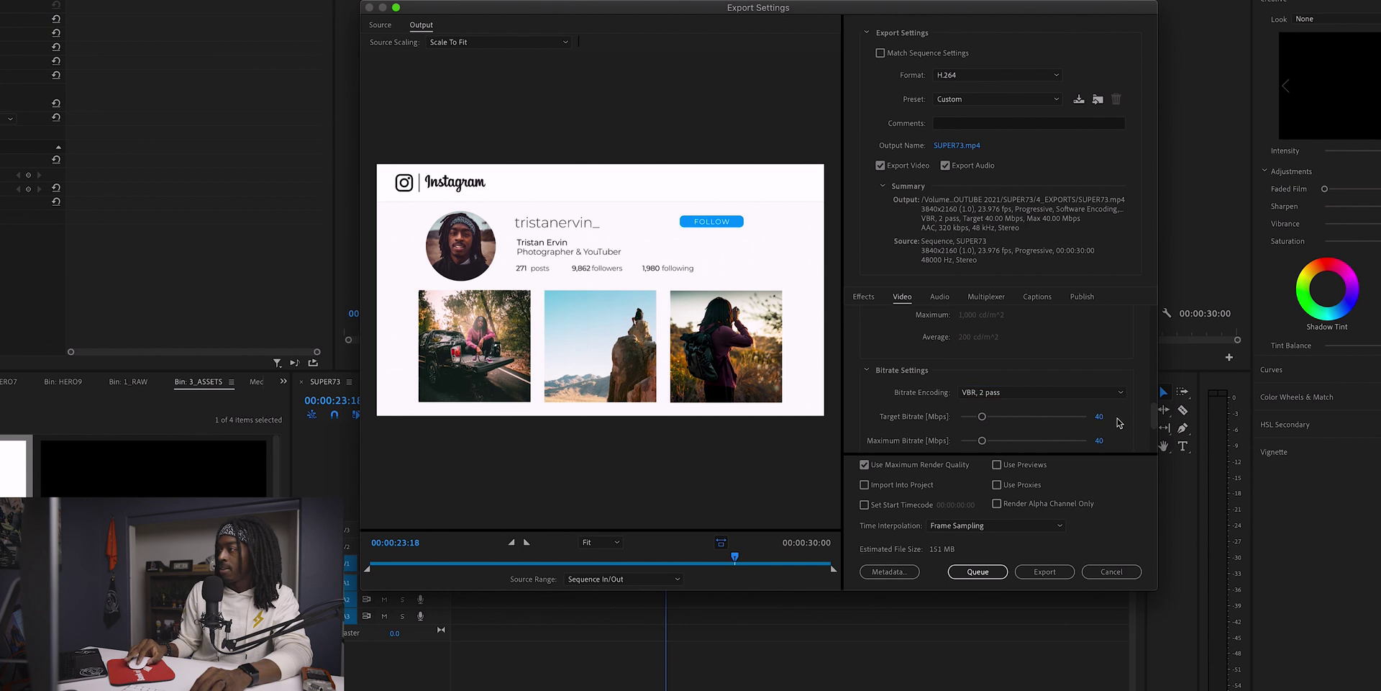
{"action": "scroll", "coordinate": [1101, 417], "scroll_direction": "down", "scroll_amount": 1}
{"action": "left_click", "coordinate": [1099, 403]}
{"action": "type", "text": "55"}
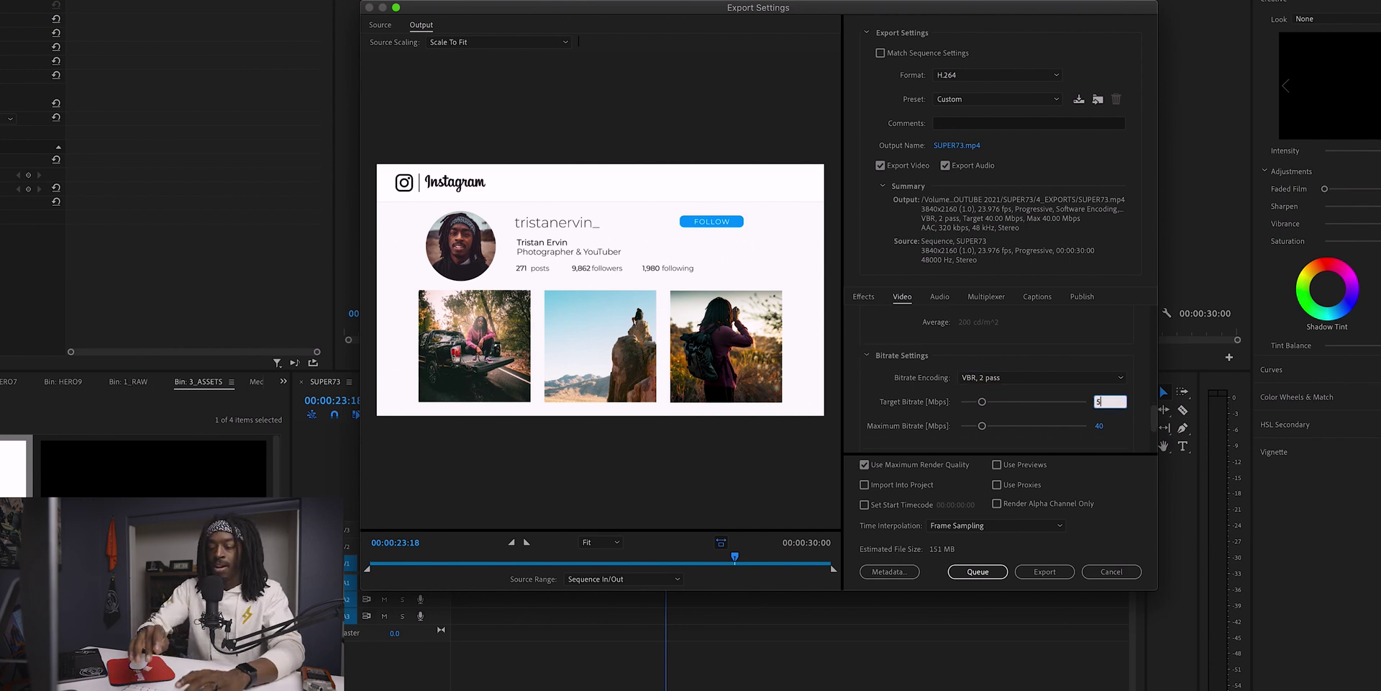
{"action": "left_click", "coordinate": [1100, 428]}
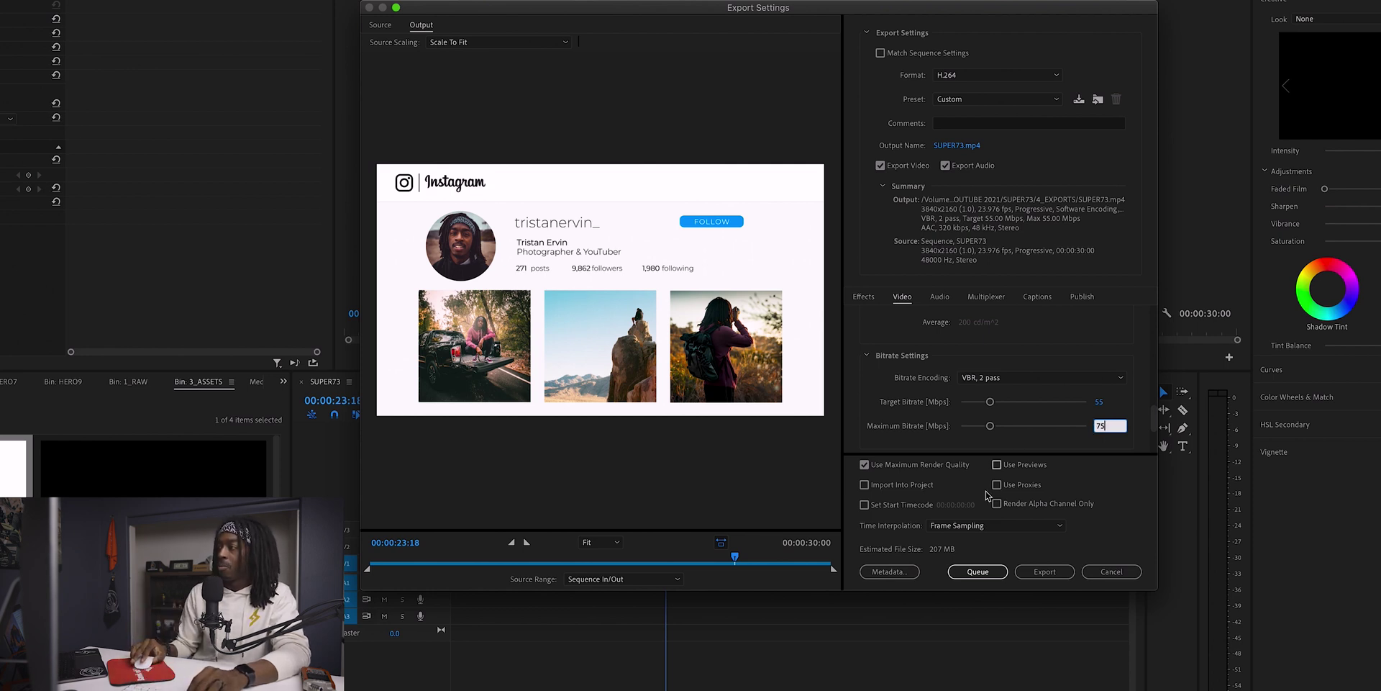
{"action": "scroll", "coordinate": [905, 381], "scroll_direction": "down", "scroll_amount": 5}
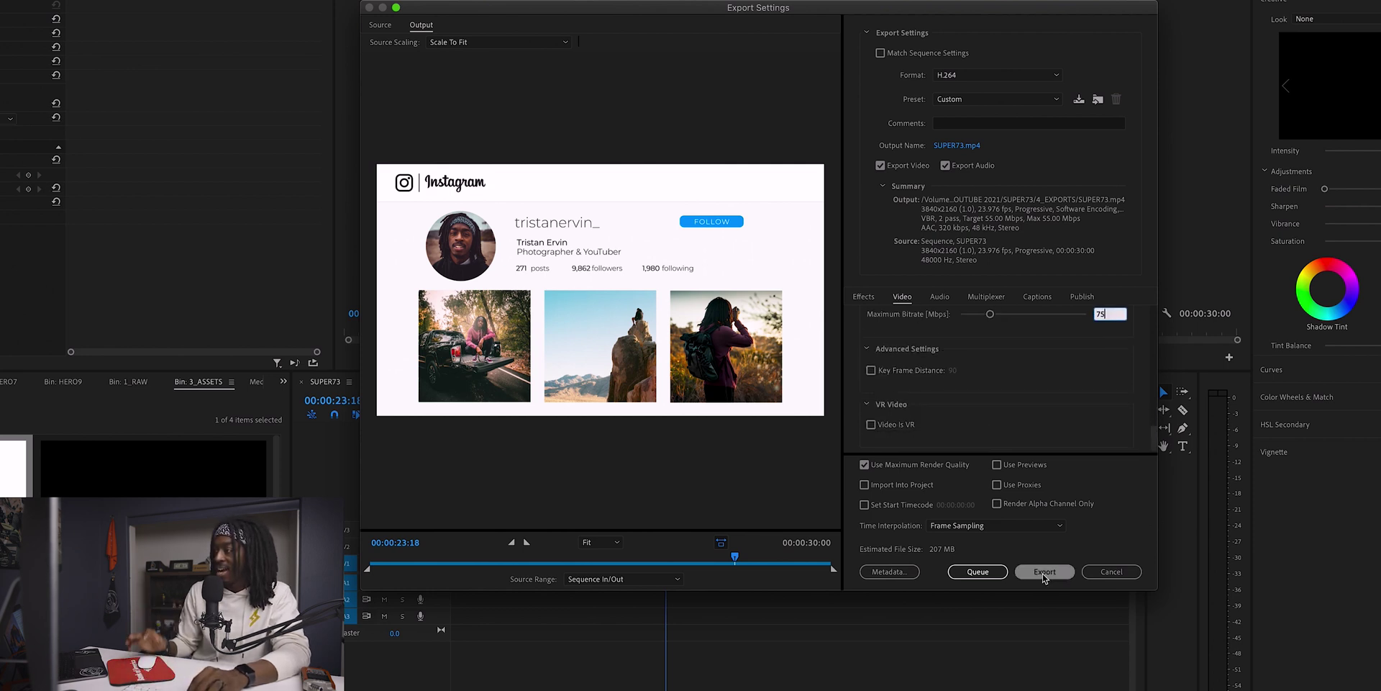